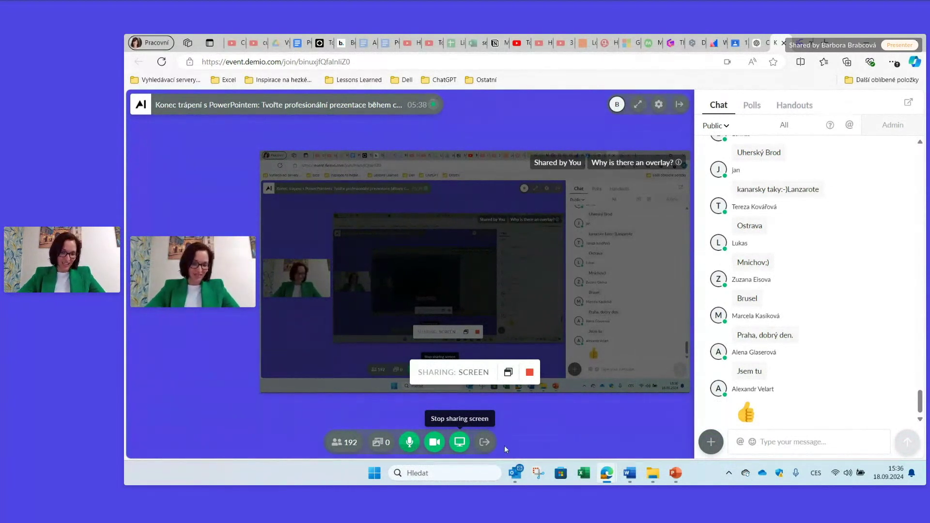
- Bring the 'Konec trápení s PowerPointem' deck forward, test the slideshow, then return via the webinar page
click(676, 473)
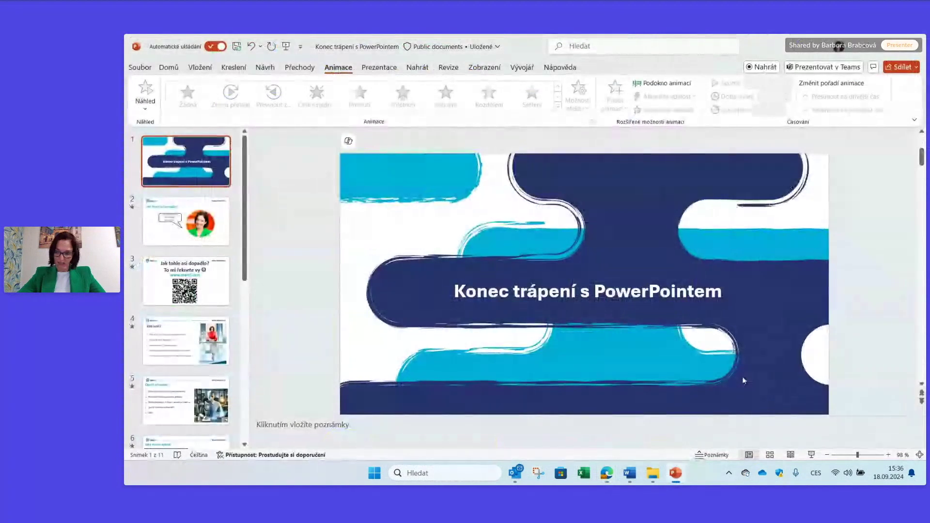
click(811, 455)
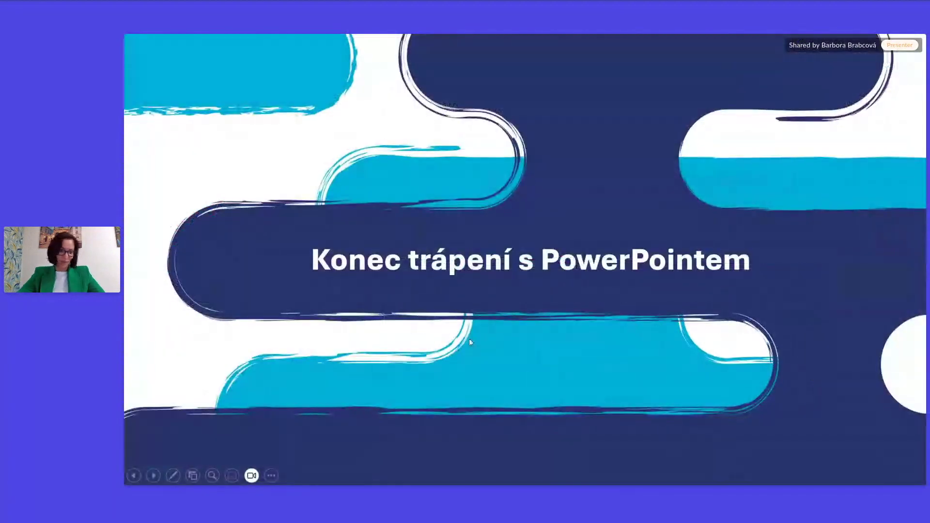
key(Escape)
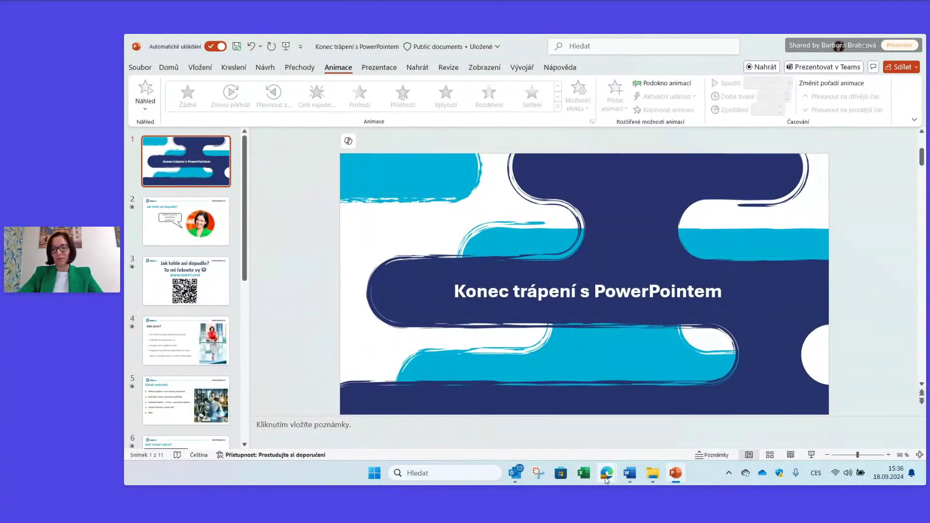
click(534, 417)
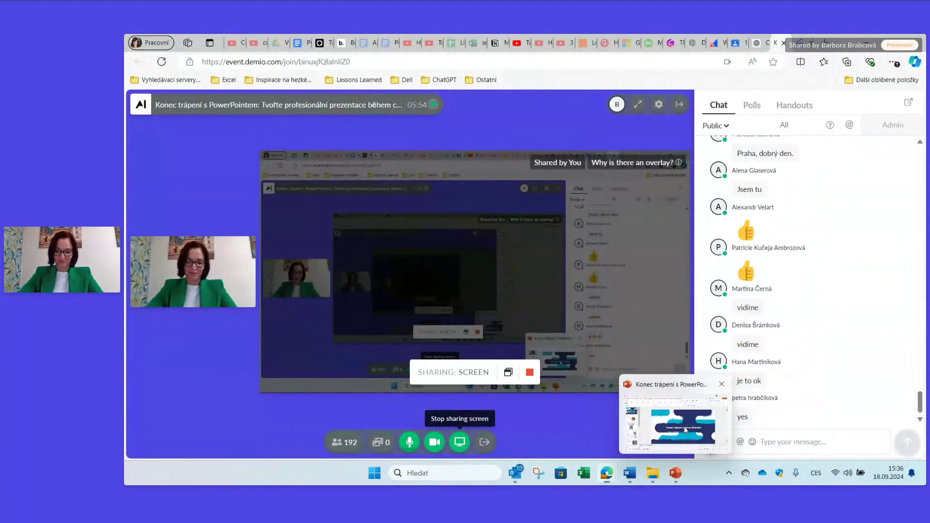
mouse_move(675, 473)
click(678, 426)
- Present the deck from the title slide and advance to the 'Jak tohle asi dopadlo?' slide
click(811, 454)
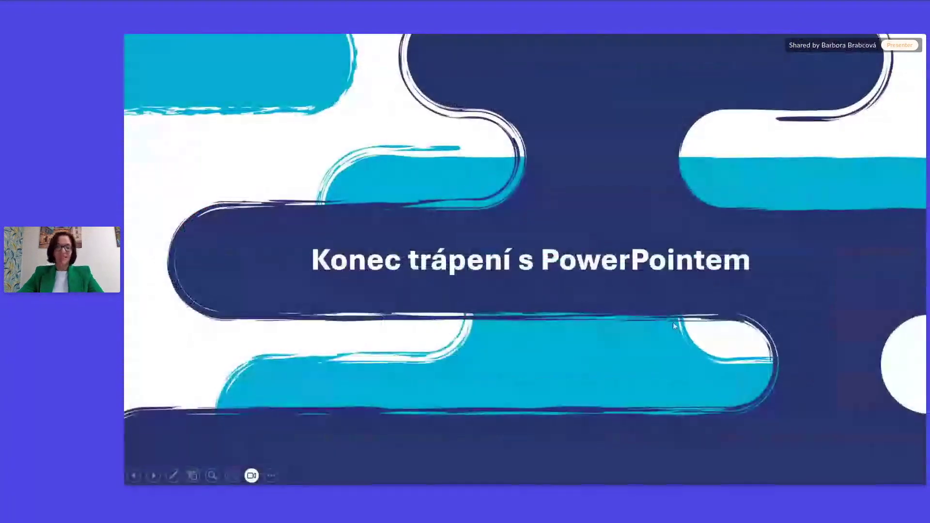
click(673, 322)
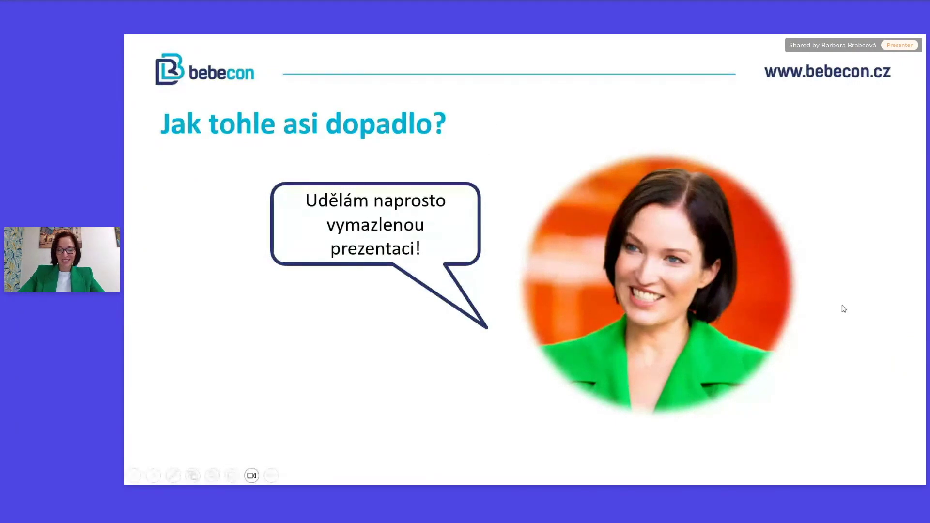
key(Right)
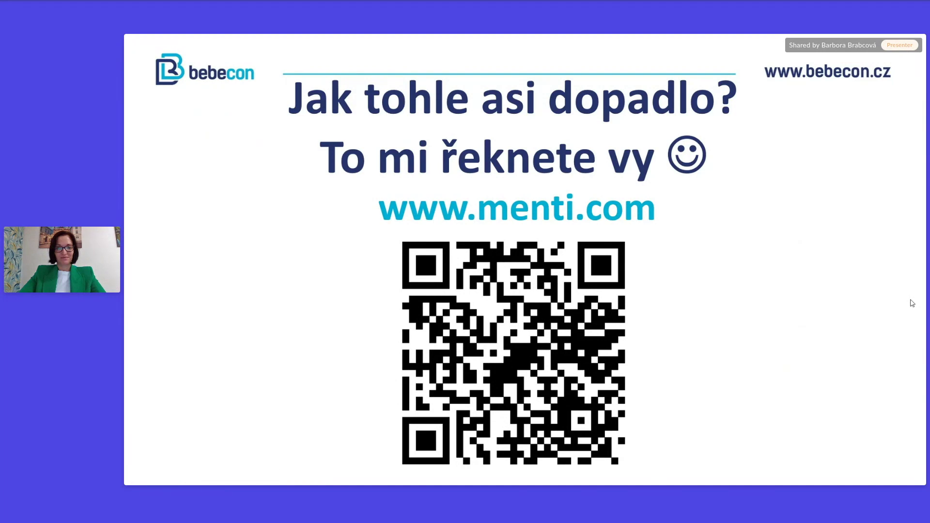
key(Escape)
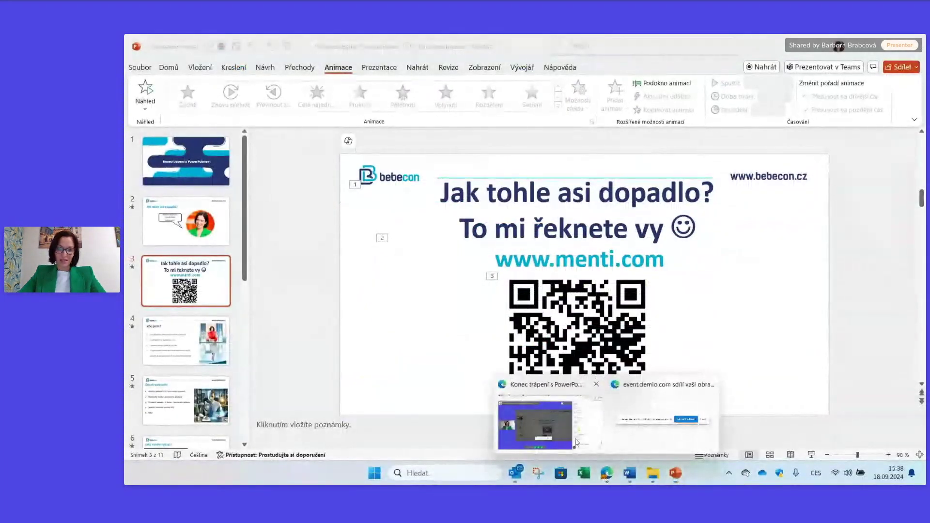
- Bring up the Mentimeter poll 'Jak myslíte, že to dopadlo ?' full screen in Edge
mouse_move(607, 472)
click(557, 426)
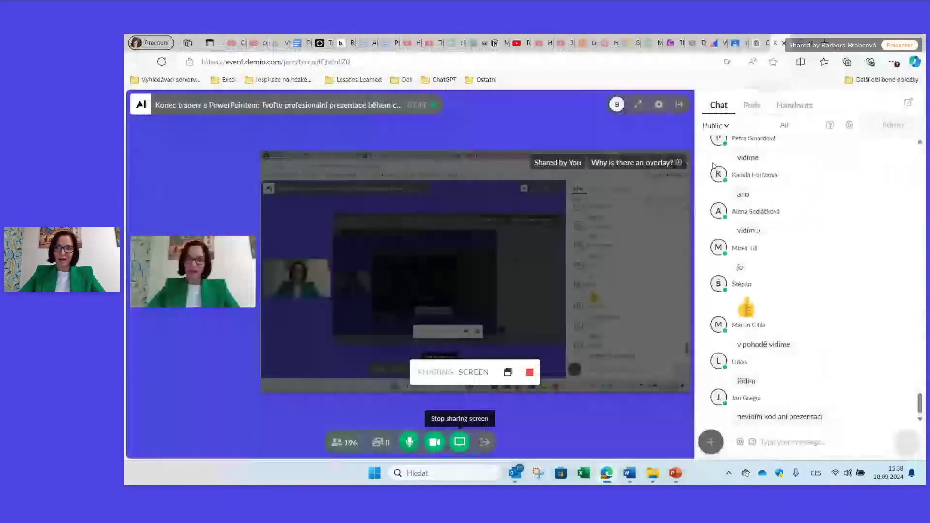
click(717, 43)
key(F11)
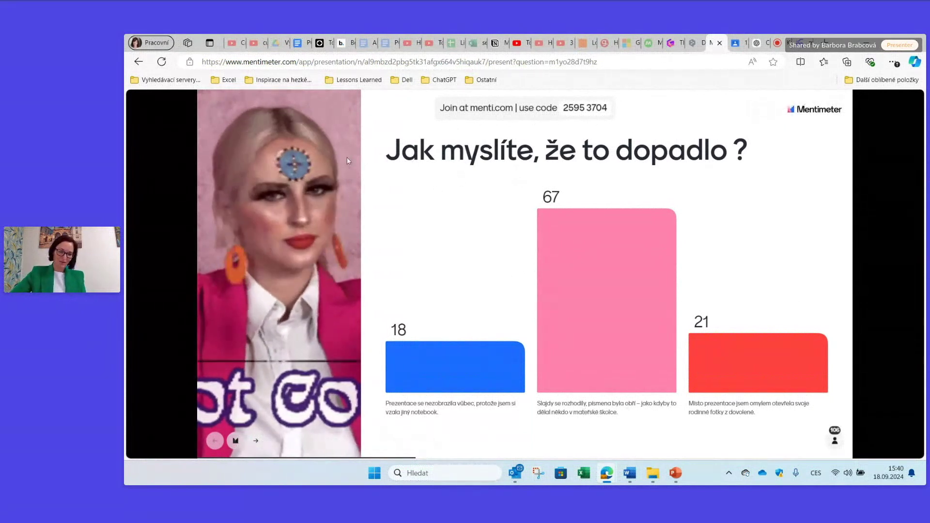
mouse_move(240, 441)
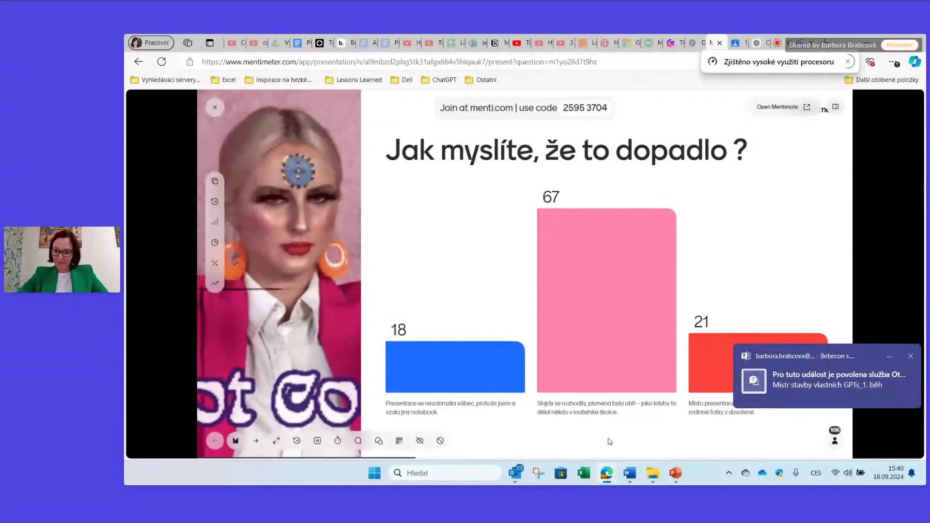
- Dismiss the meeting notification and advance Mentimeter to the AI presentation apps word cloud
click(909, 358)
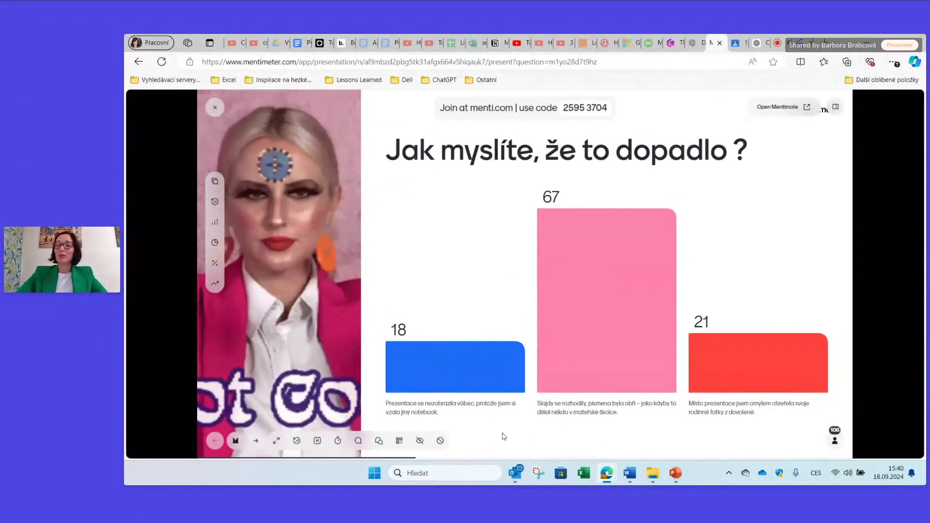
click(255, 442)
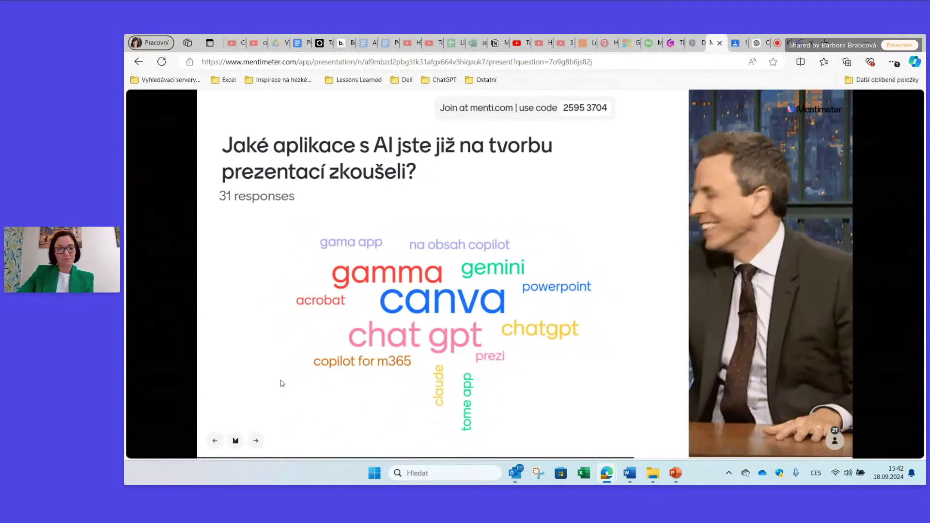
- Advance past the word-cloud slide in Mentimeter and switch back to the PowerPoint deck
click(256, 442)
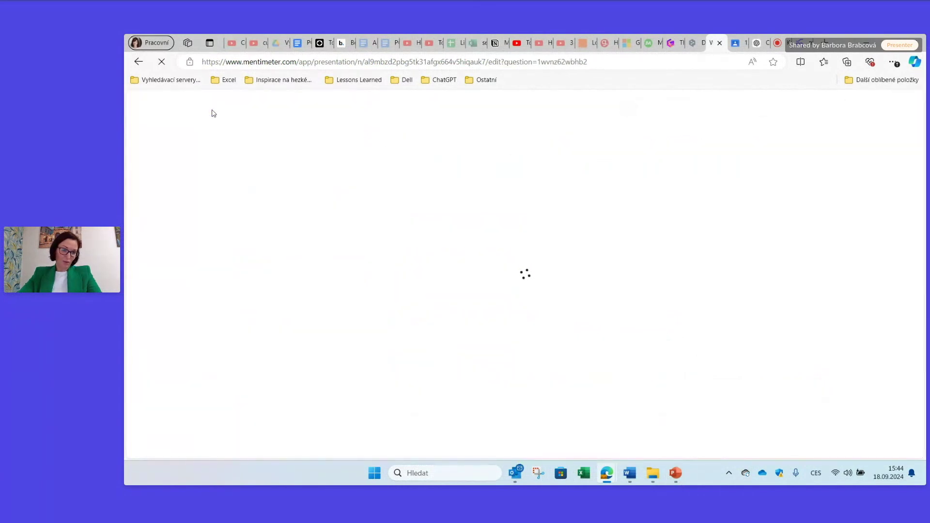
click(678, 479)
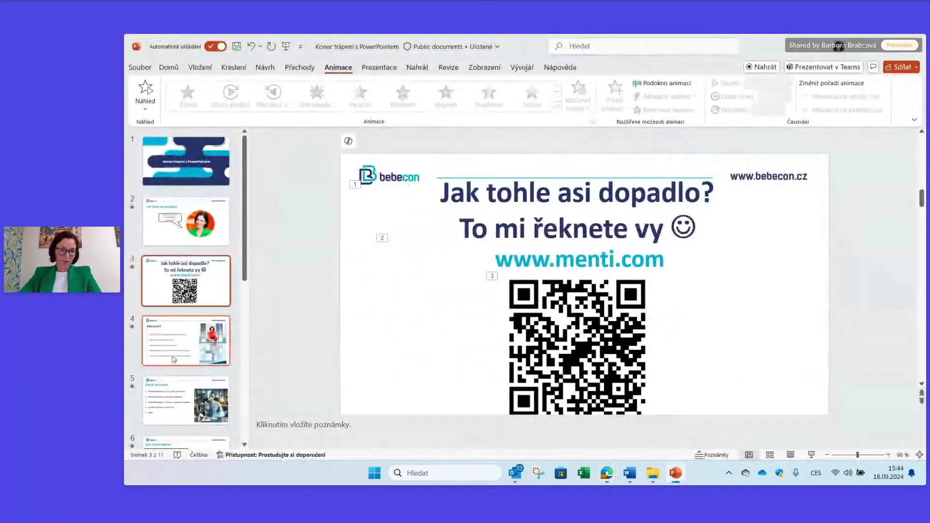
- Select slide 4, 'Kdo jsem?', and start the slideshow from it
click(178, 341)
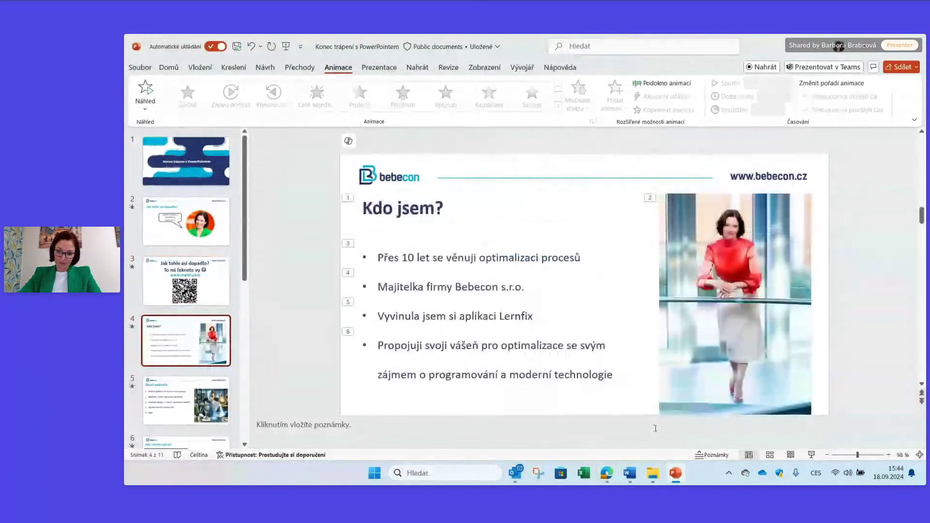
click(810, 455)
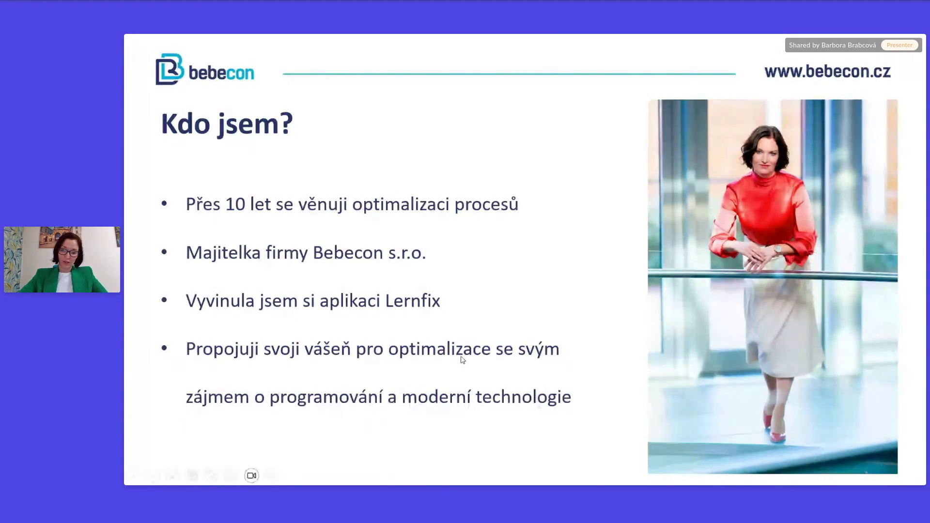
- Advance to the 'Obsah webináře' slide and reveal its next agenda point
key(Right)
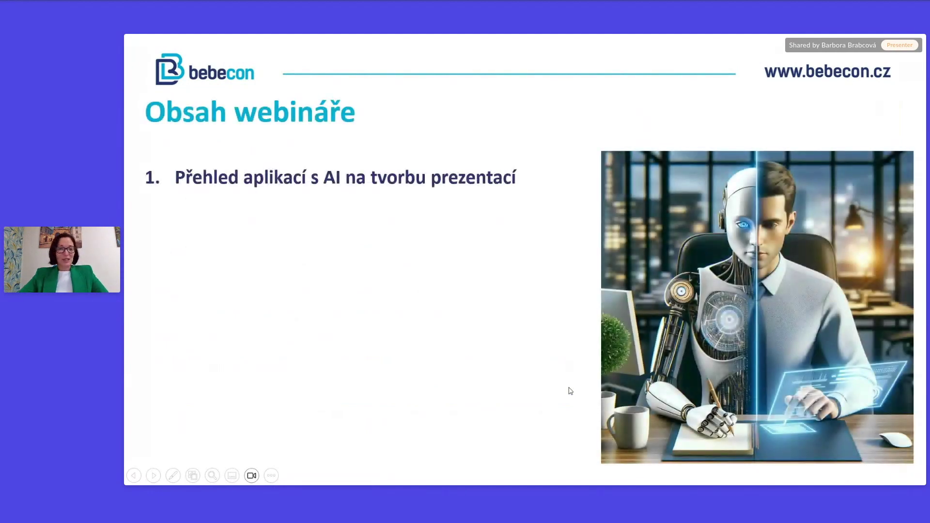
key(Right)
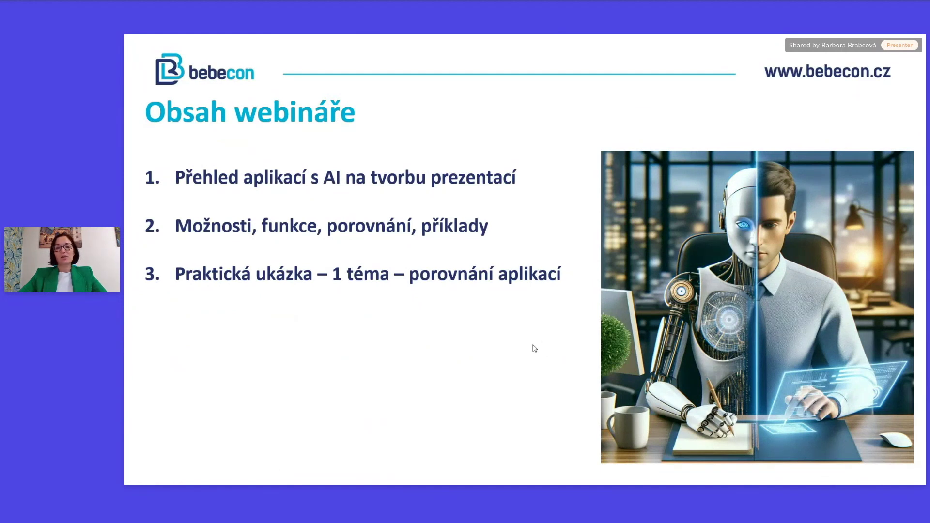
- Reveal the fourth agenda point on the 'Obsah webináře' slide
key(Right)
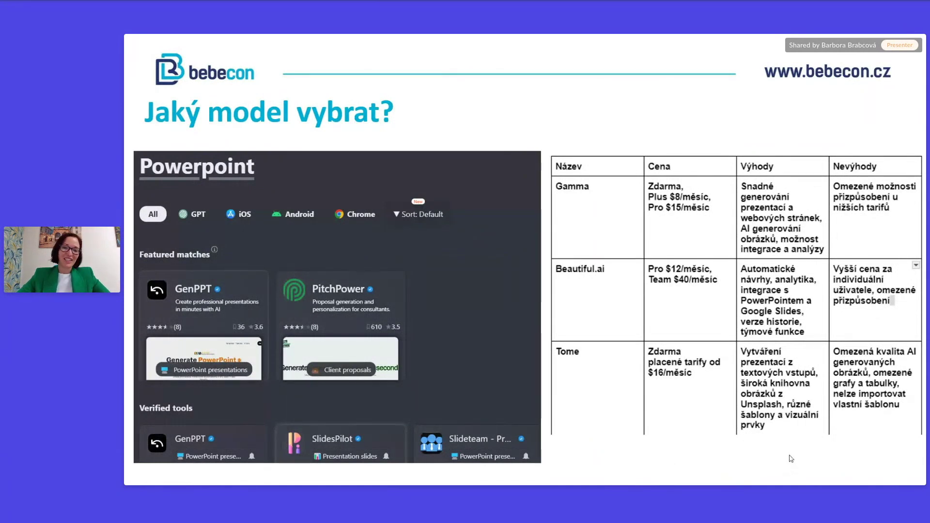
- Advance through the AI output quality slide to 'Pár tipů na závěr pro prezentace', end the show, and bring up Mentimeter
key(Right)
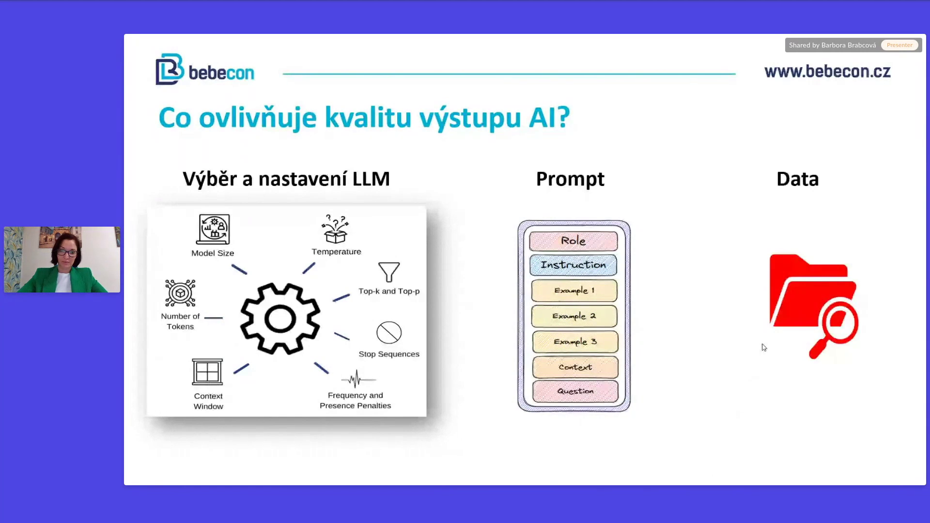
key(Right)
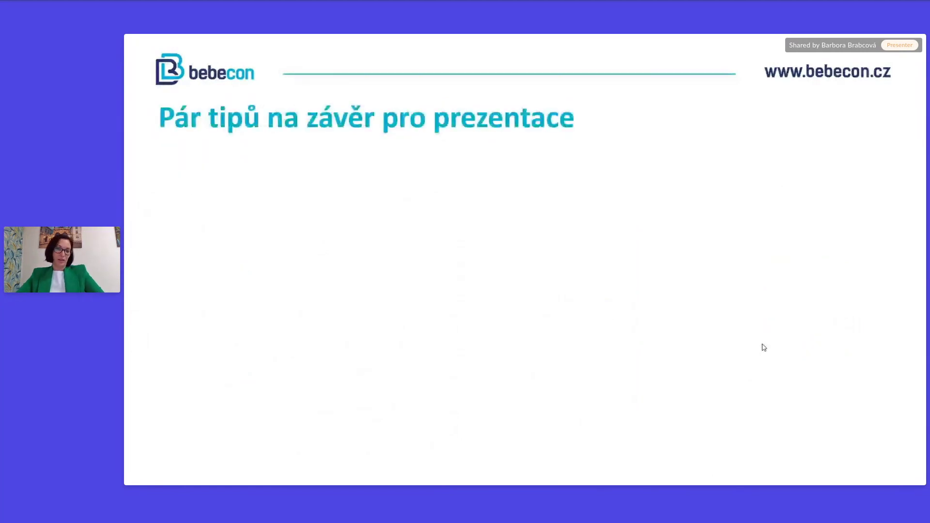
key(Escape)
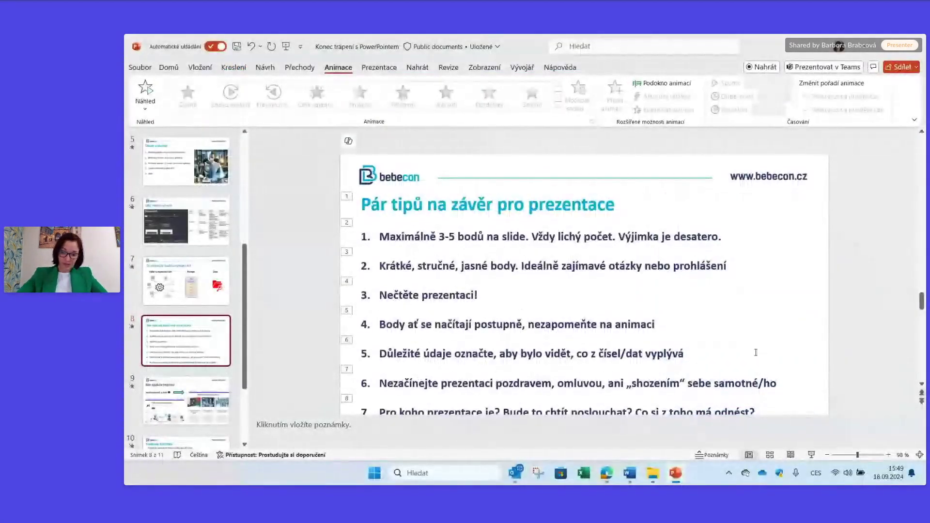
mouse_move(606, 473)
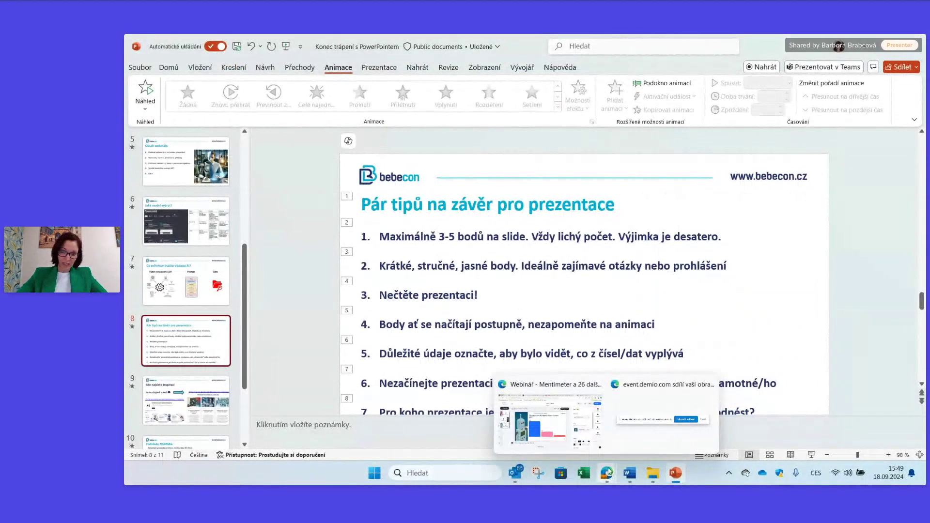
click(532, 417)
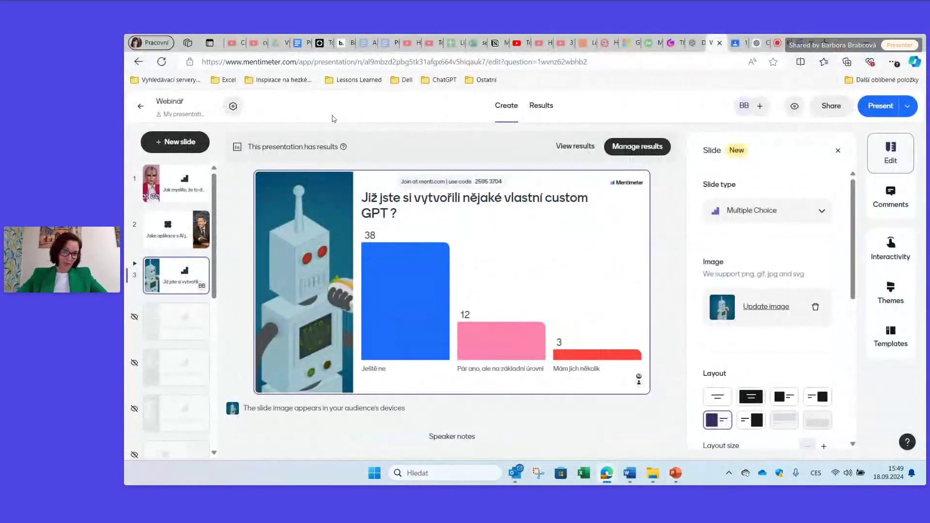
- Switch to the Google Docs tab showing the PODKLADY K WEBINÁŘI notes
click(304, 42)
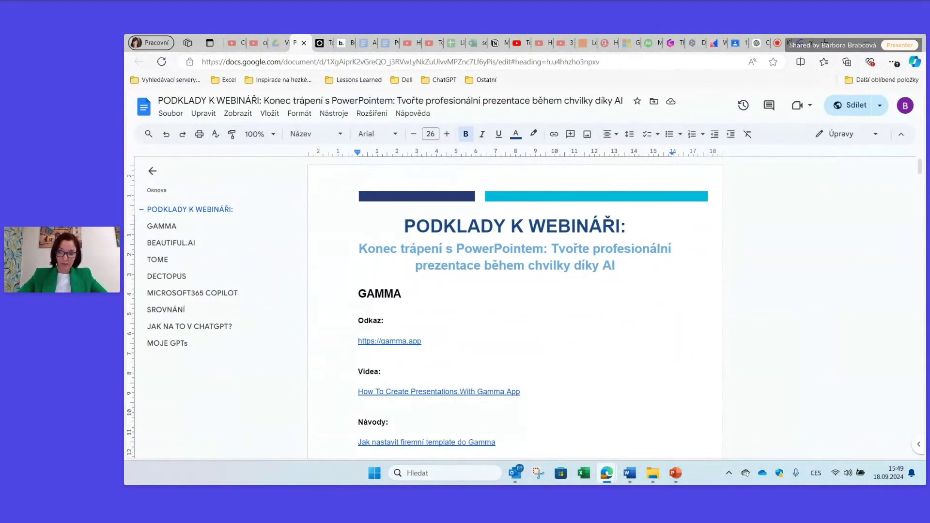
- Return to the Demio webinar room and scroll up through the attendees' chat answers
click(777, 43)
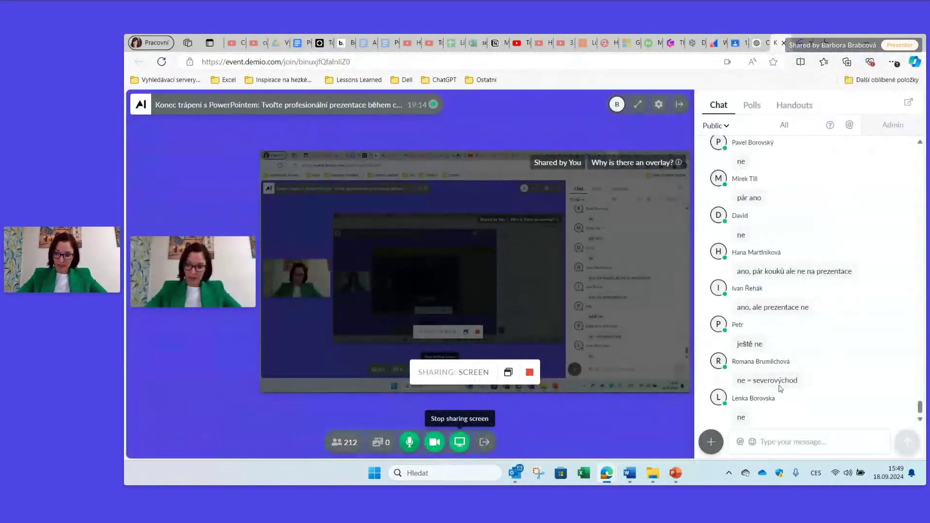
mouse_move(799, 265)
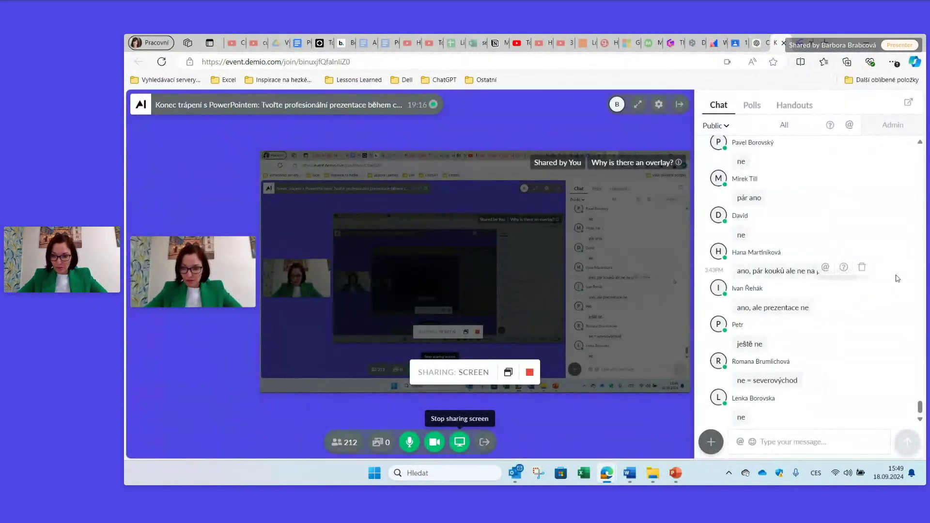
scroll(880, 234, up, 1)
scroll(880, 233, up, 3)
scroll(871, 234, up, 2)
scroll(867, 235, up, 2)
scroll(868, 235, up, 3)
scroll(870, 235, up, 2)
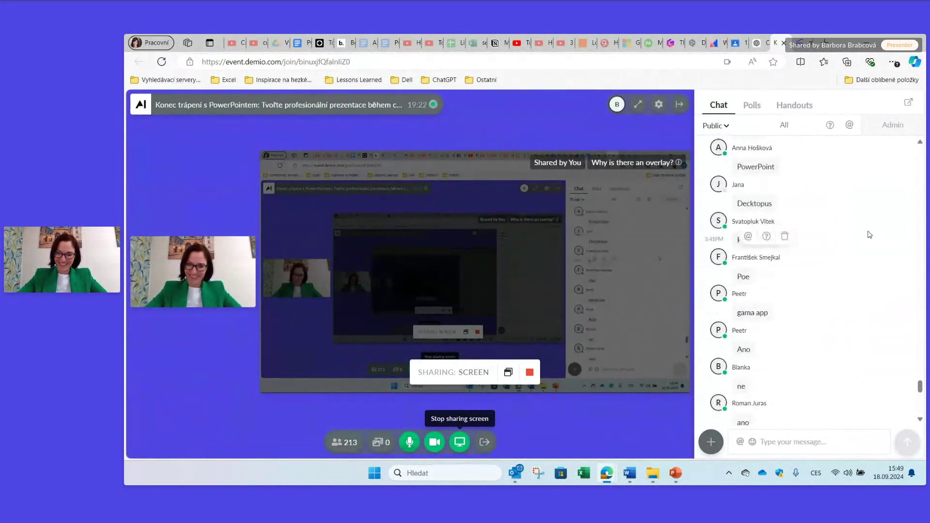
scroll(869, 234, up, 1)
scroll(870, 234, up, 1)
scroll(869, 235, up, 3)
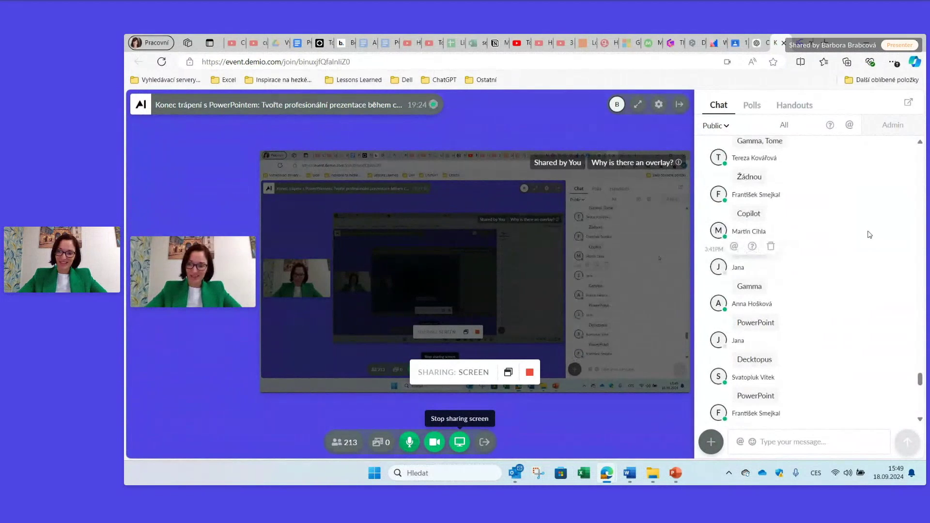
scroll(869, 235, up, 2)
scroll(869, 234, up, 2)
scroll(870, 233, up, 2)
scroll(870, 233, up, 2)
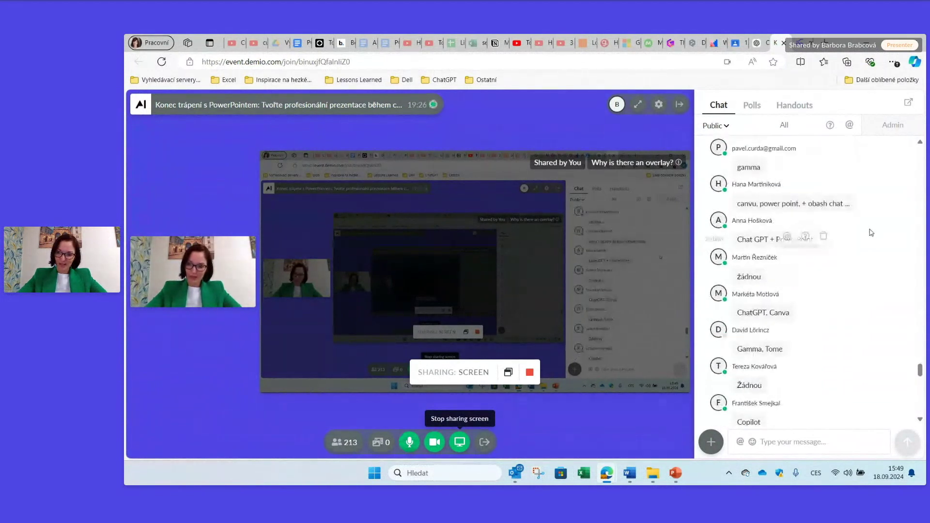
scroll(862, 249, up, 2)
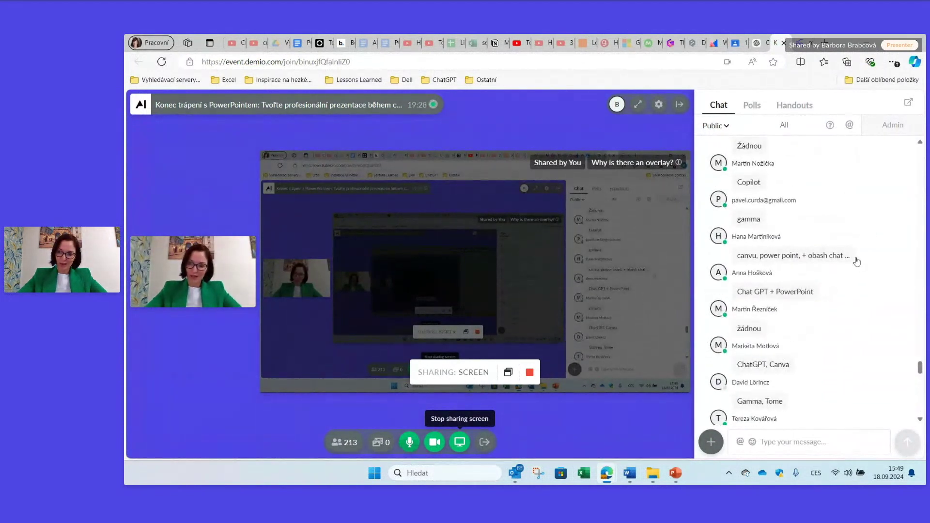
scroll(857, 262, up, 1)
scroll(856, 259, up, 1)
scroll(855, 259, up, 2)
scroll(854, 258, up, 4)
scroll(855, 259, down, 5)
scroll(848, 261, down, 5)
scroll(846, 261, down, 5)
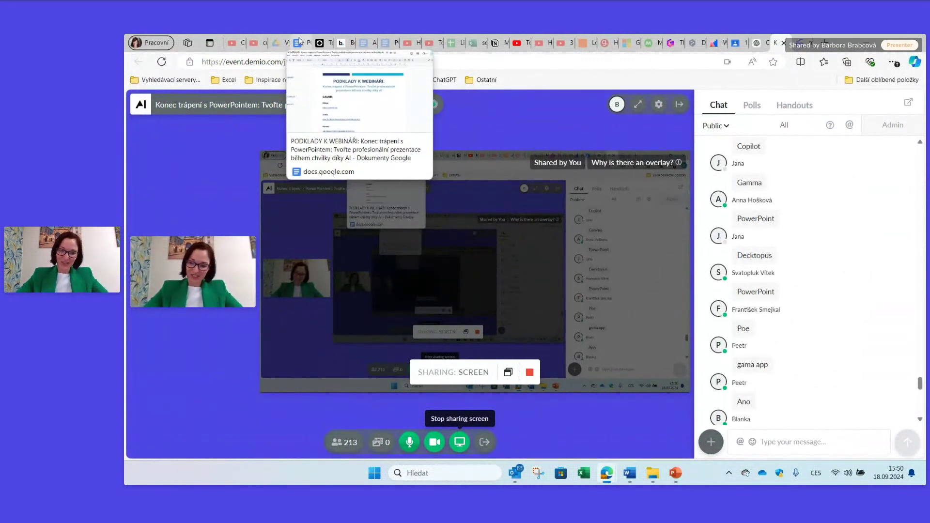
- Briefly check the webinar notes, then return to the latest Demio chat messages
click(299, 43)
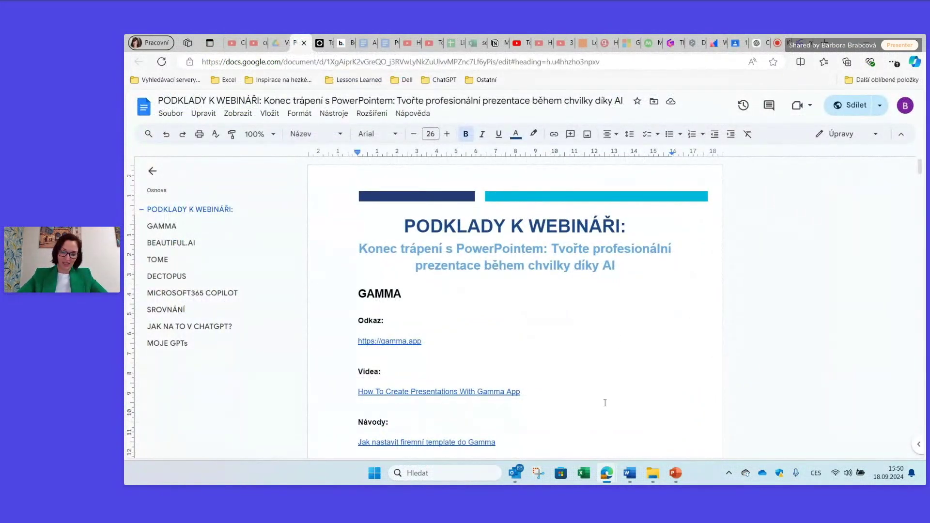
click(784, 47)
scroll(774, 339, down, 5)
scroll(774, 368, down, 5)
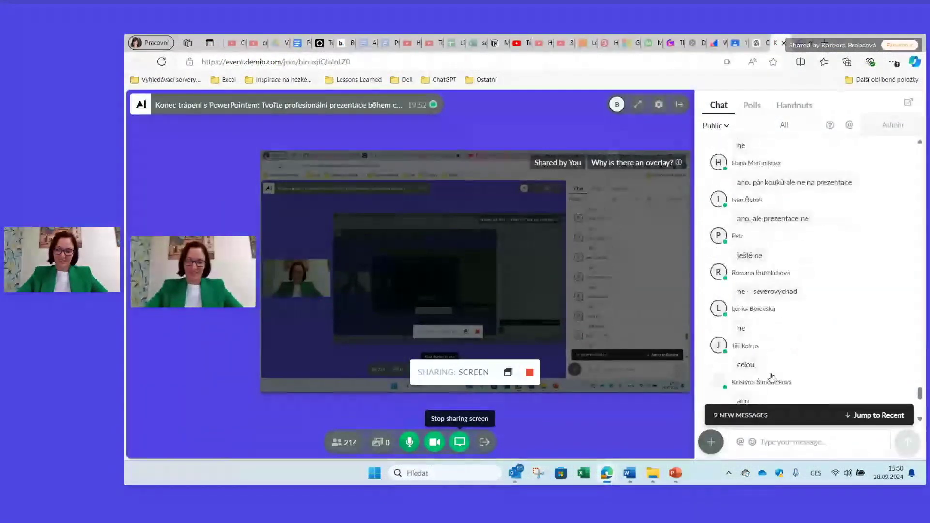
scroll(774, 378, down, 5)
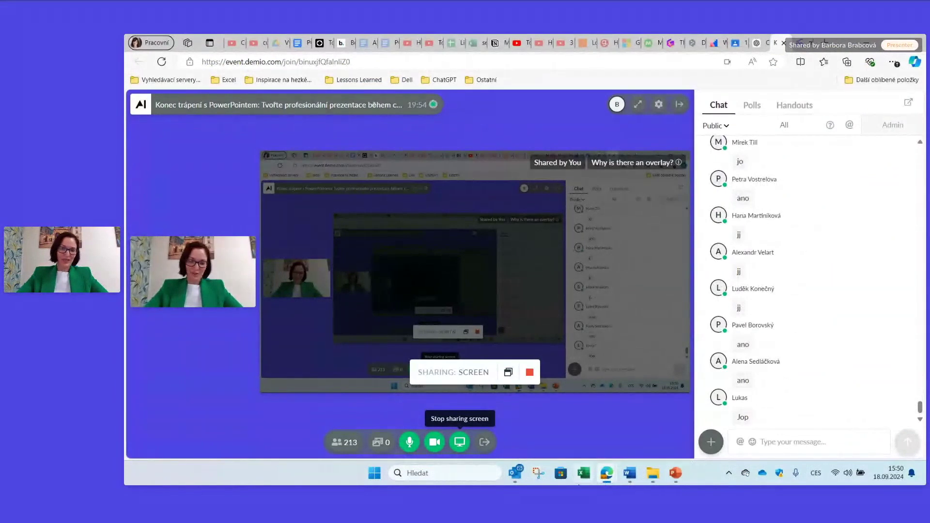
- Return to the webinar notes and scroll through the GAMMA links and theme-import announcement
click(297, 42)
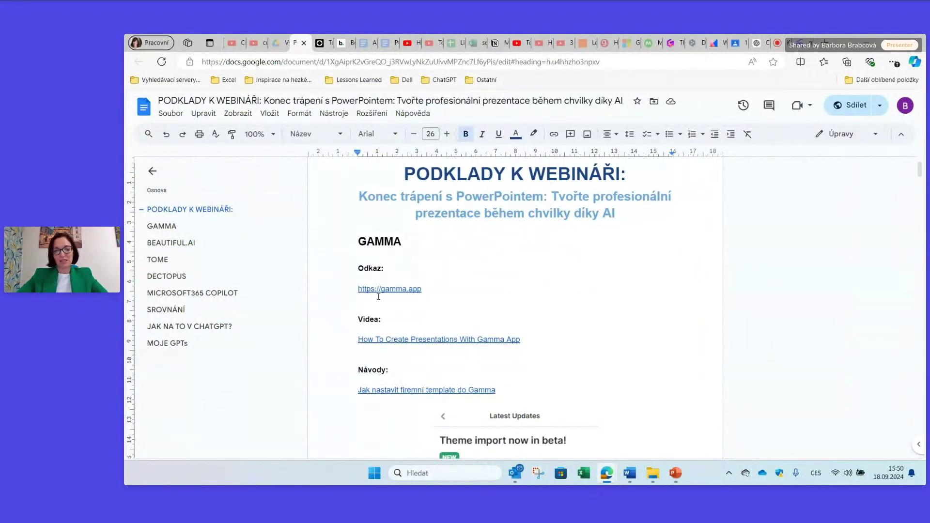
scroll(450, 310, down, 1)
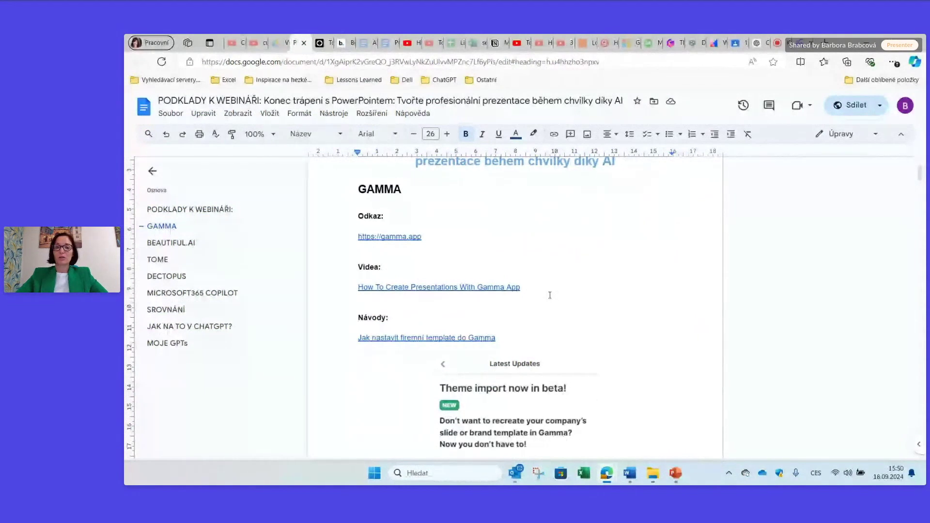
scroll(551, 295, down, 1)
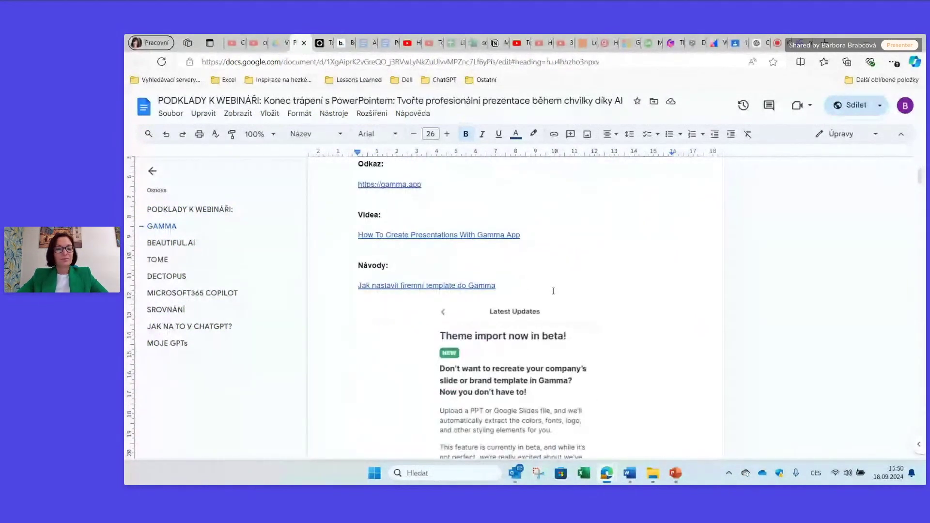
scroll(553, 290, down, 1)
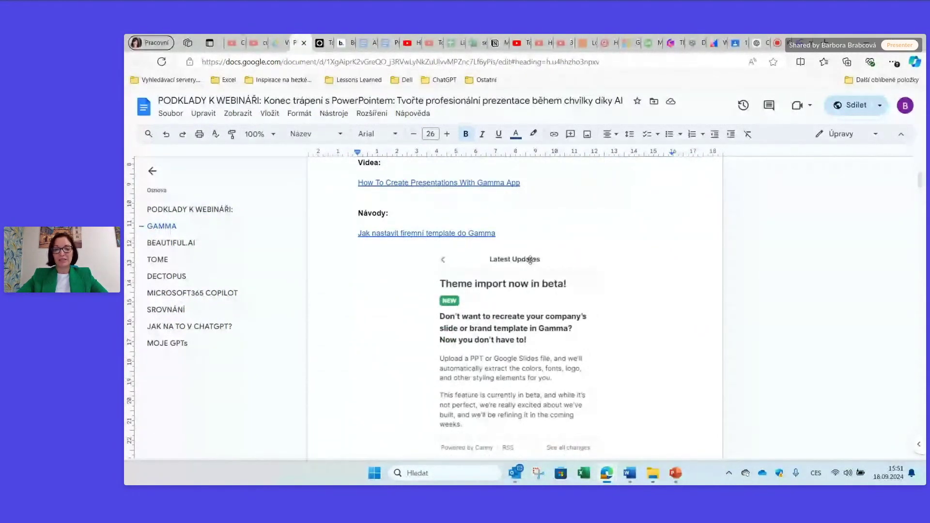
scroll(530, 260, down, 2)
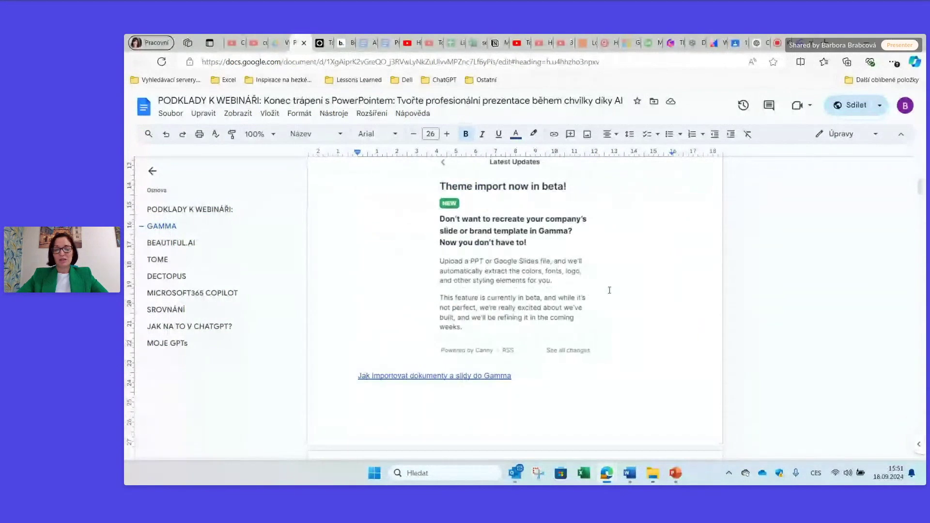
scroll(609, 290, up, 1)
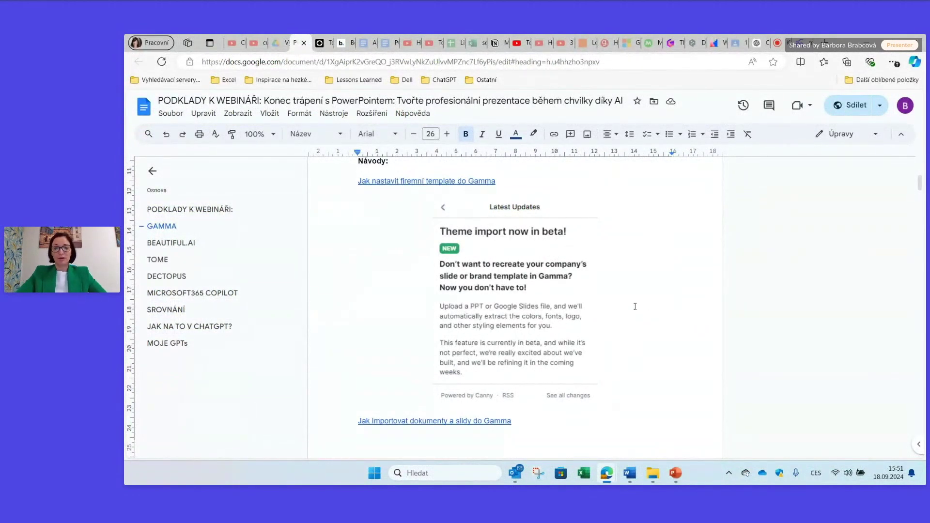
scroll(636, 310, down, 4)
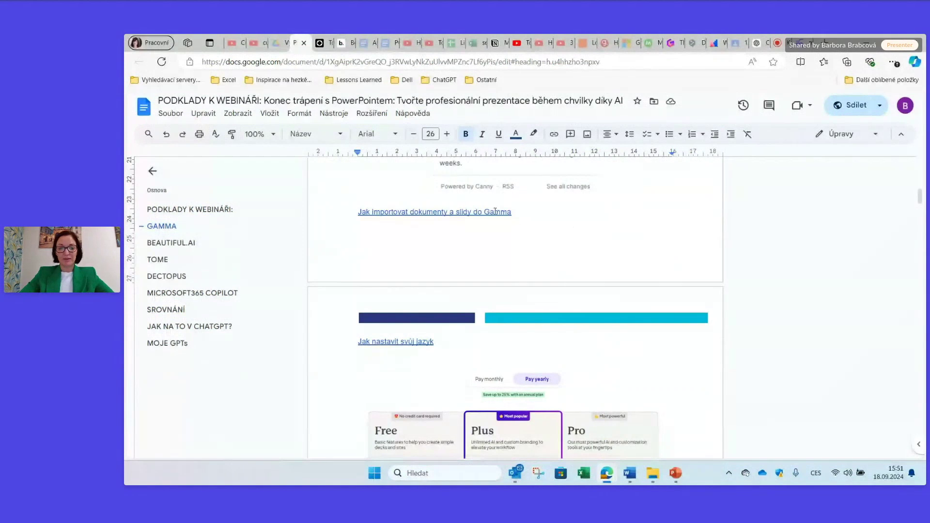
- Scroll to Gamma's pricing cards: Free 0 US$, Plus 8 US$, Pro 15 US$
scroll(512, 312, down, 2)
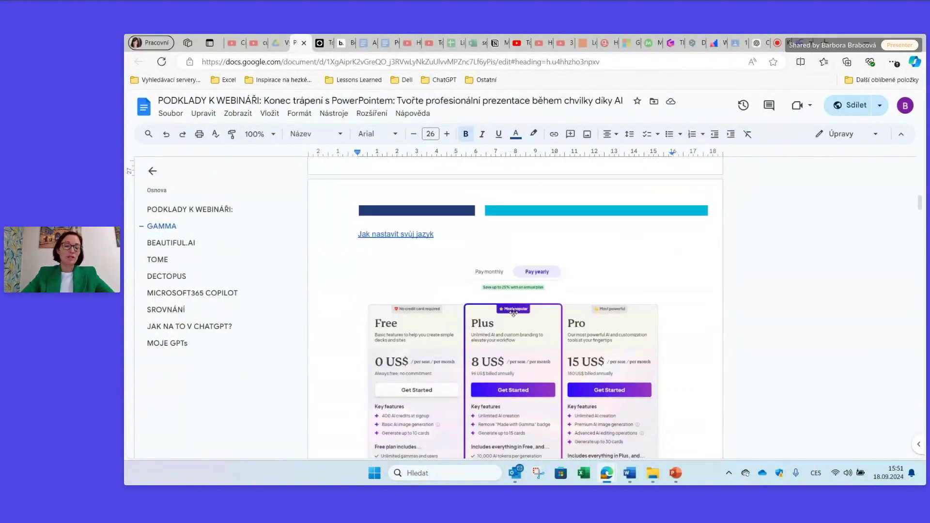
scroll(390, 187, down, 1)
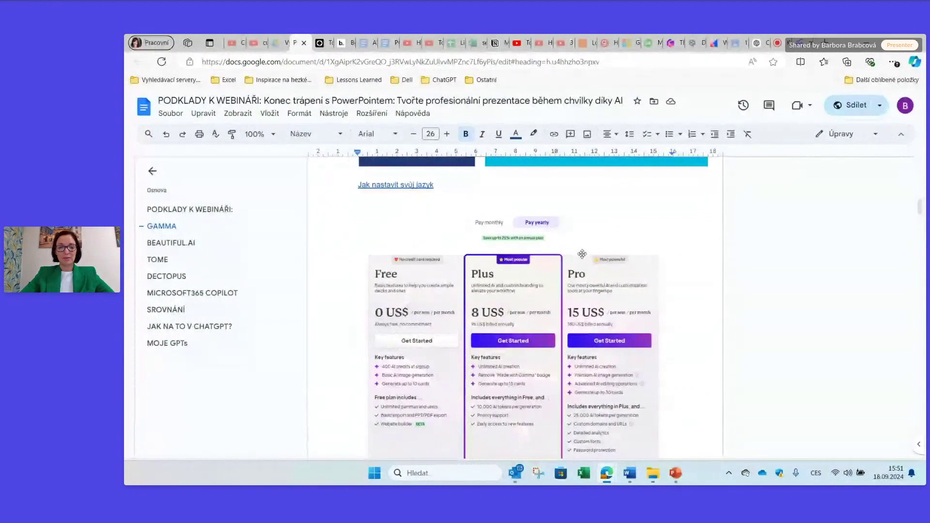
scroll(384, 281, down, 1)
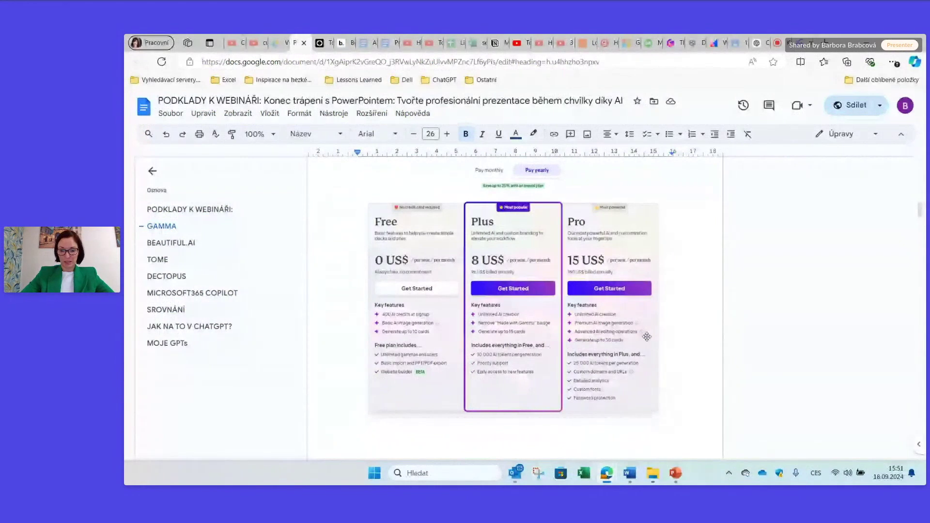
click(688, 332)
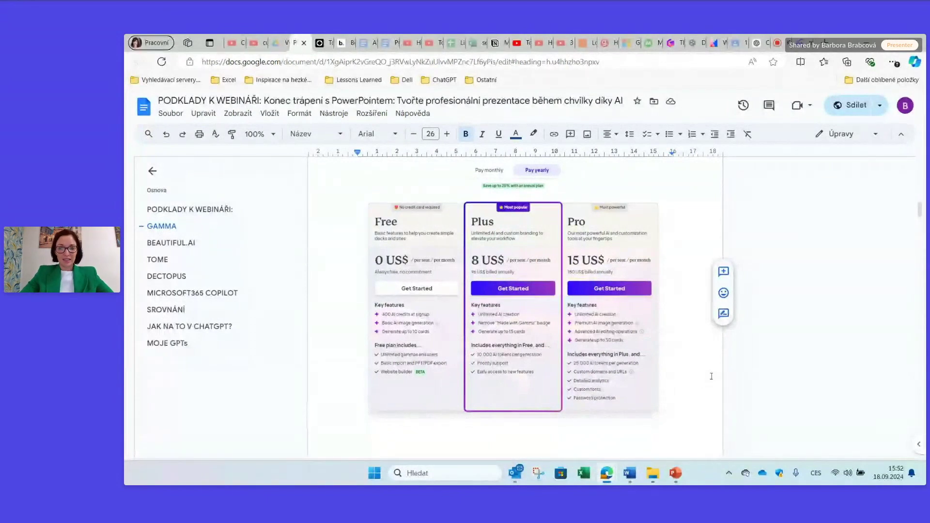
scroll(708, 380, down, 1)
- Scroll past the Beautiful.ai pricing (Pro $12, Team $40, single presentation $45) to TOME
scroll(710, 376, down, 5)
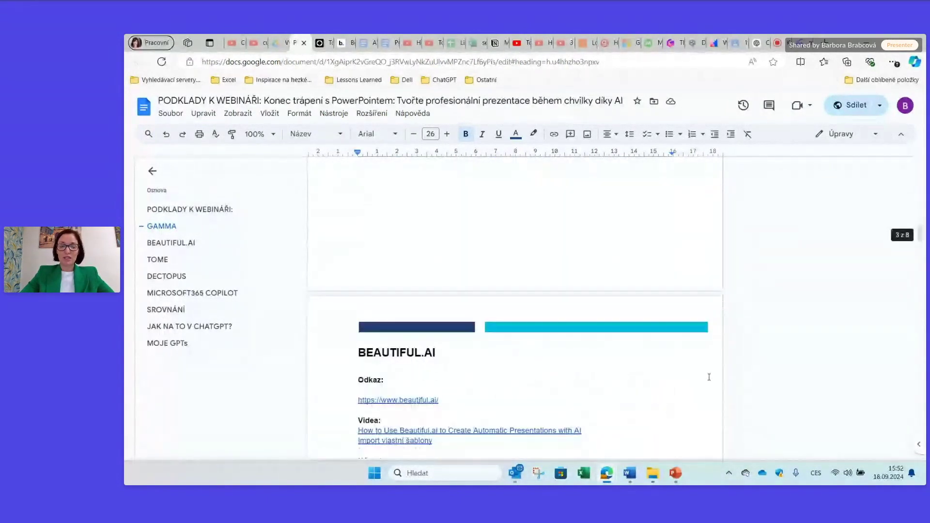
scroll(607, 326, down, 3)
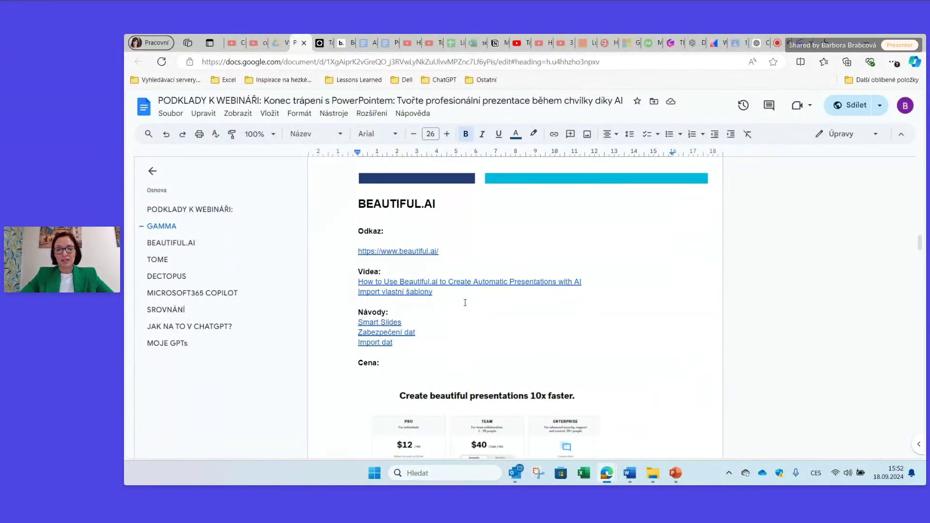
scroll(464, 303, down, 2)
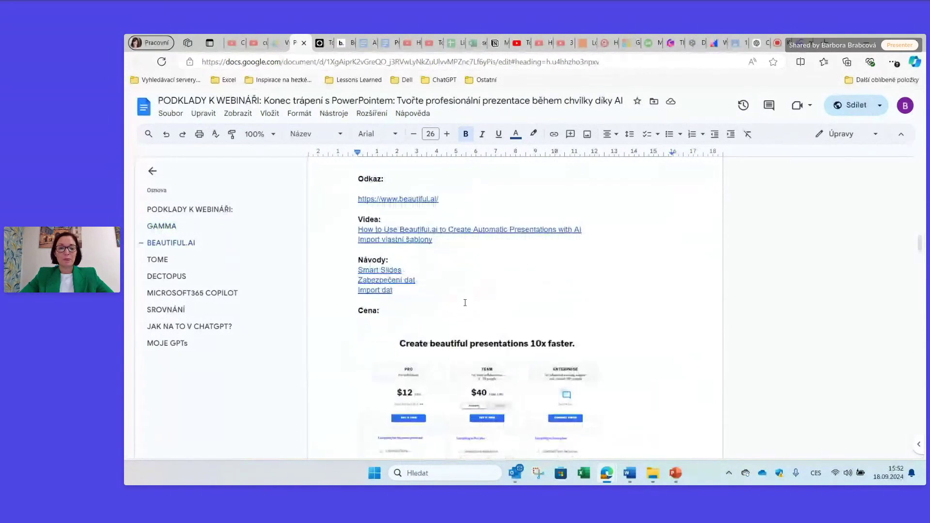
scroll(465, 303, down, 2)
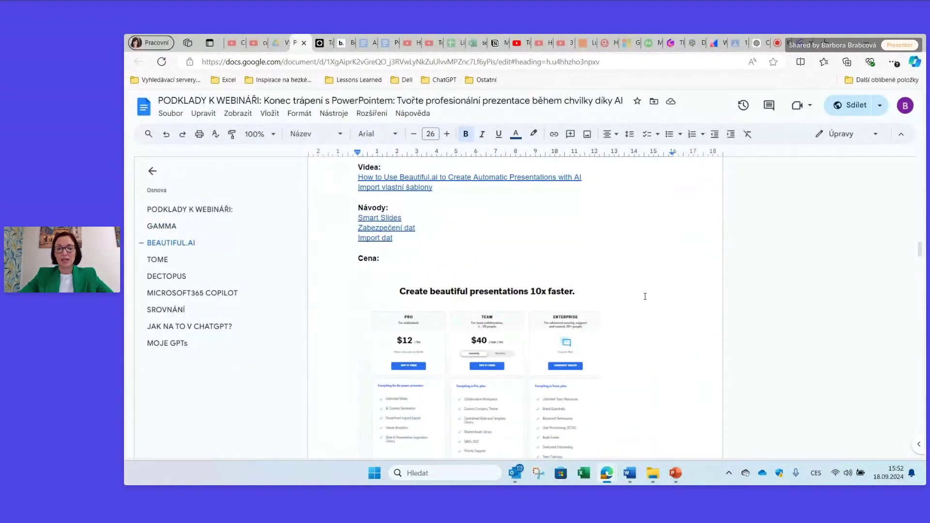
scroll(645, 296, down, 1)
scroll(646, 298, down, 3)
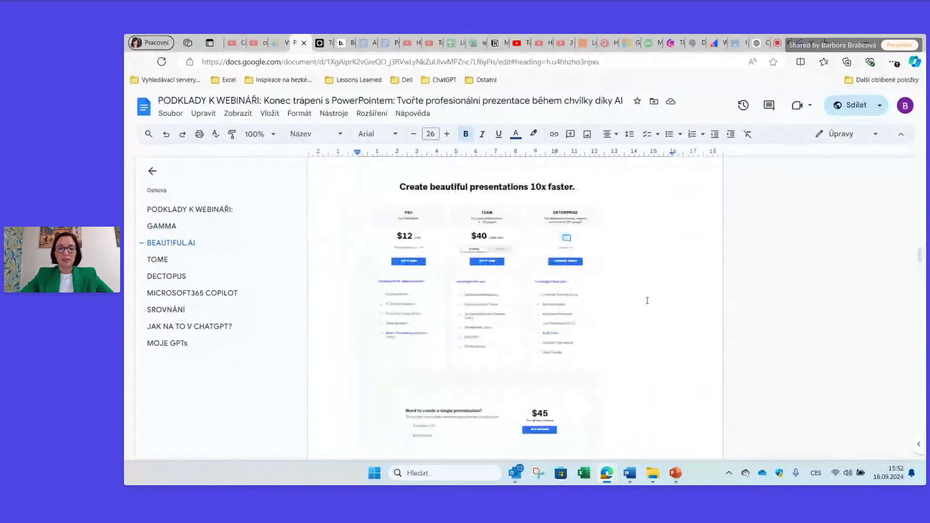
- Scroll through the TOME section and place the cursor in the Dectopus text
scroll(648, 301, down, 5)
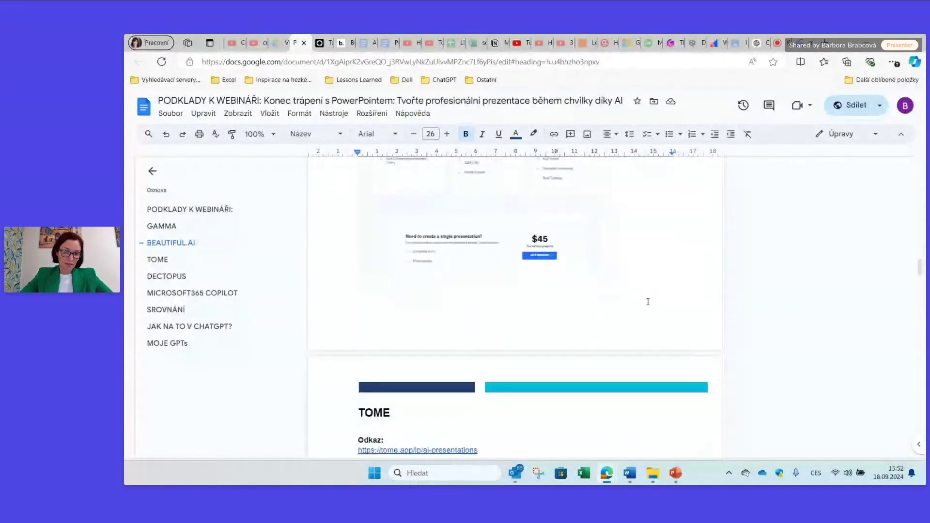
scroll(648, 302, down, 5)
scroll(649, 302, down, 2)
scroll(649, 302, up, 2)
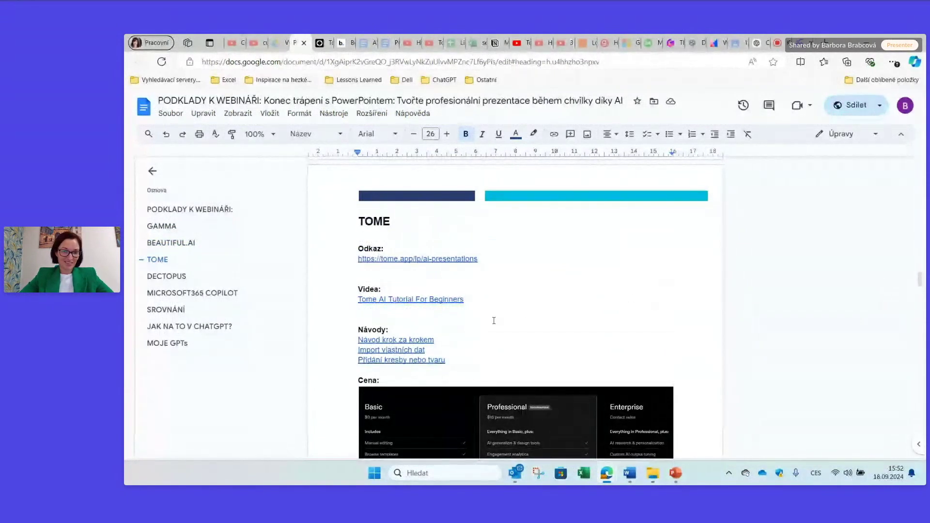
scroll(496, 321, down, 1)
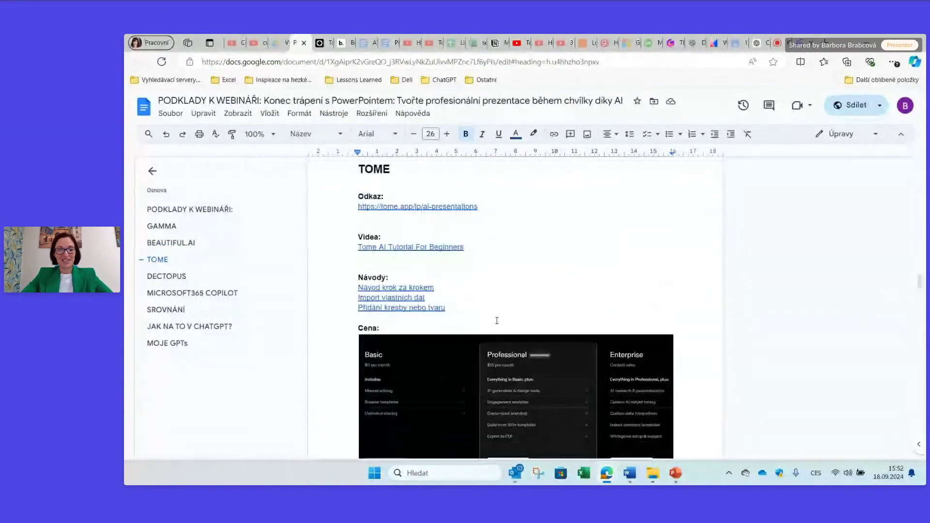
scroll(497, 321, down, 1)
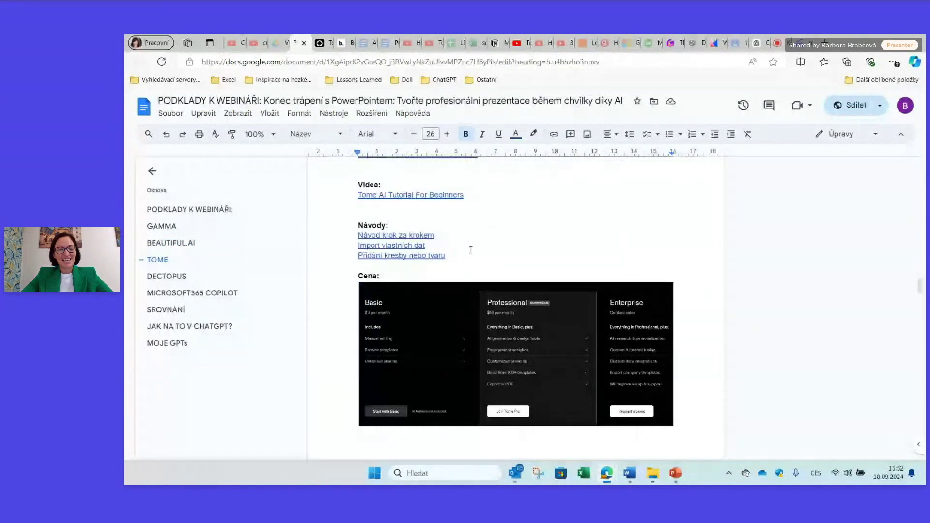
scroll(476, 263, down, 1)
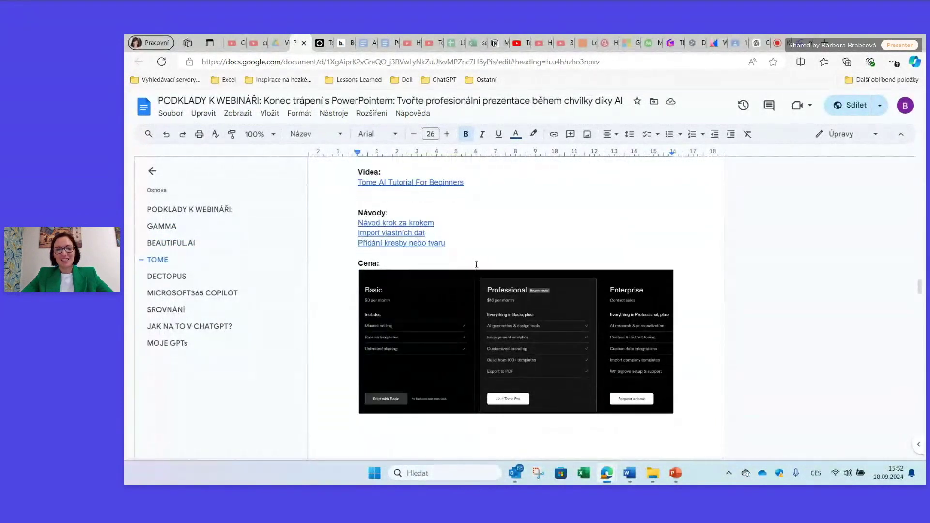
scroll(476, 264, down, 1)
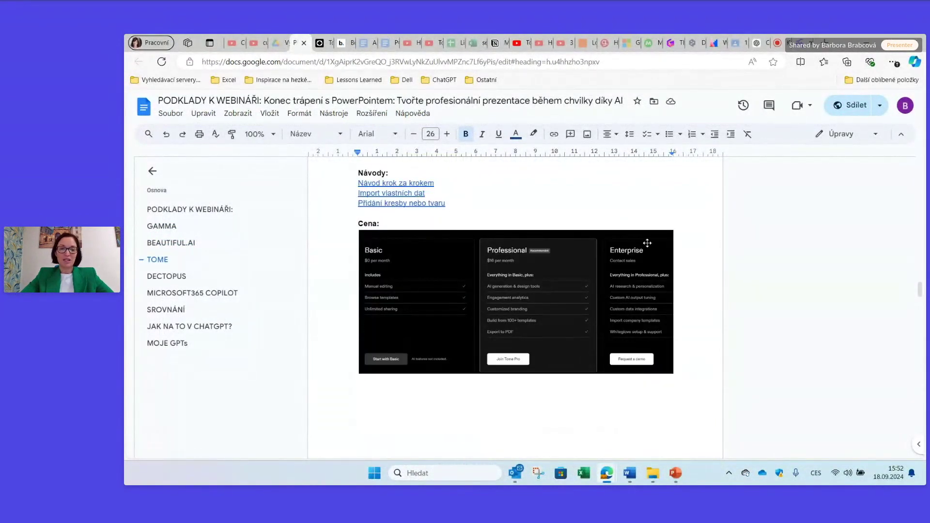
scroll(749, 327, down, 2)
scroll(749, 326, down, 3)
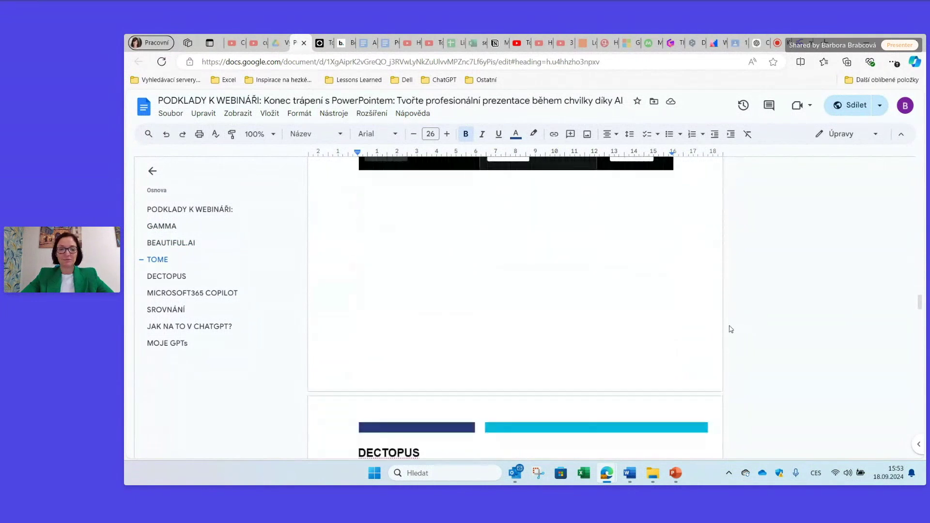
scroll(731, 328, down, 2)
scroll(730, 327, down, 2)
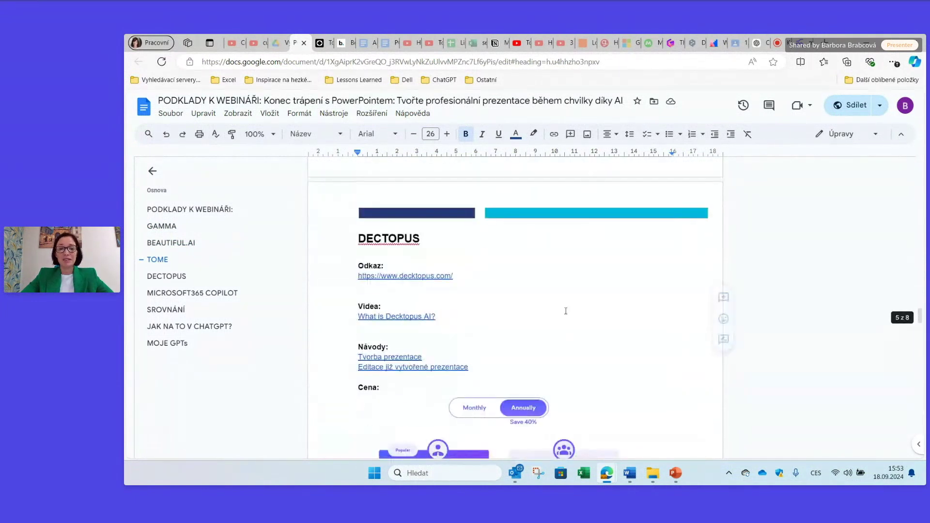
click(586, 319)
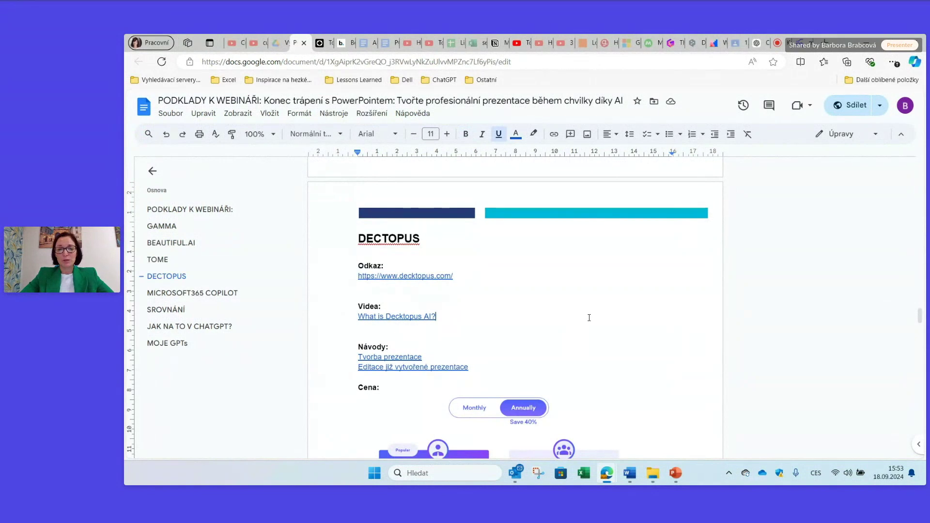
- Continue down to the MICROSOFT365 COPILOT links and pricing, including Copilot Pro at 550,00 Kč
scroll(588, 317, down, 1)
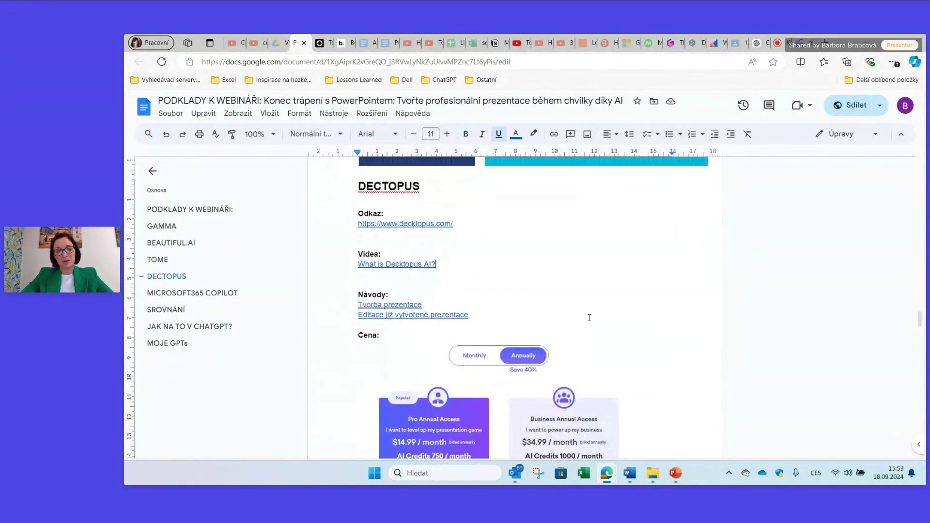
scroll(589, 318, down, 1)
scroll(589, 318, down, 1)
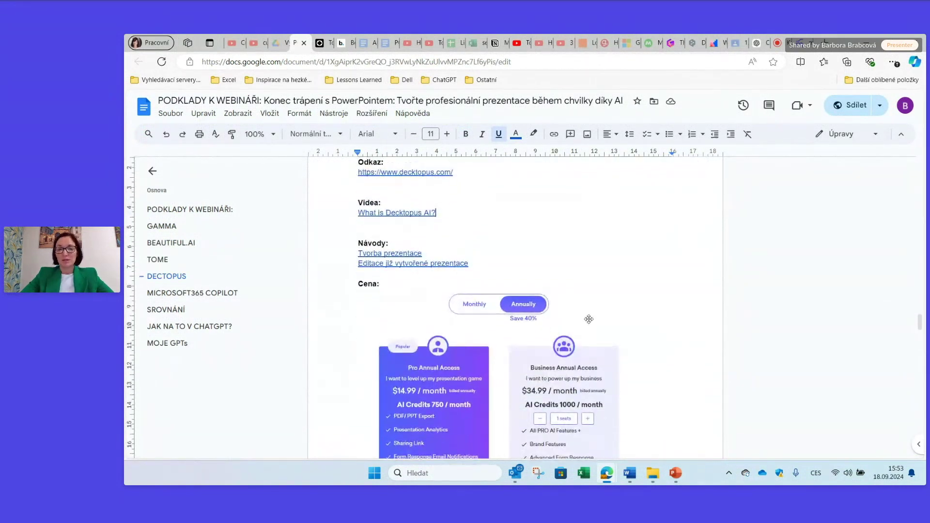
scroll(589, 319, up, 2)
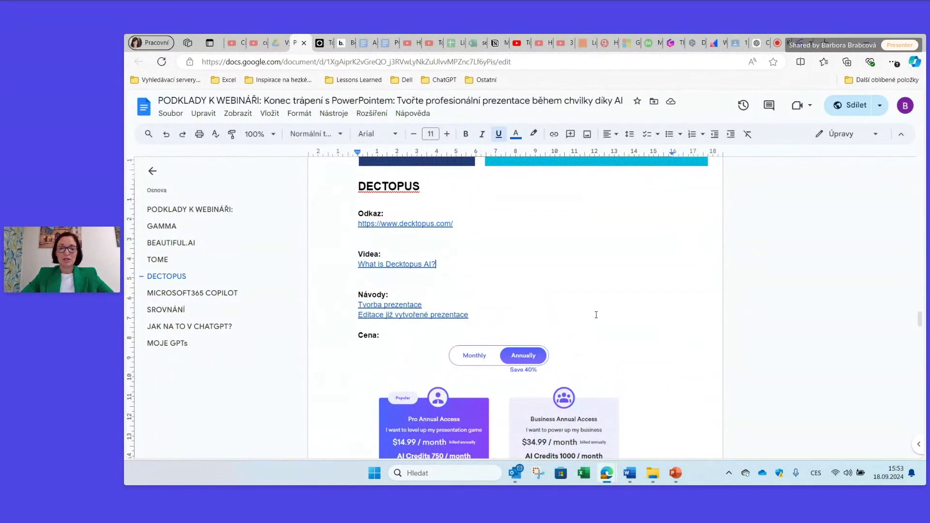
scroll(595, 314, down, 1)
scroll(596, 315, down, 1)
scroll(598, 314, down, 2)
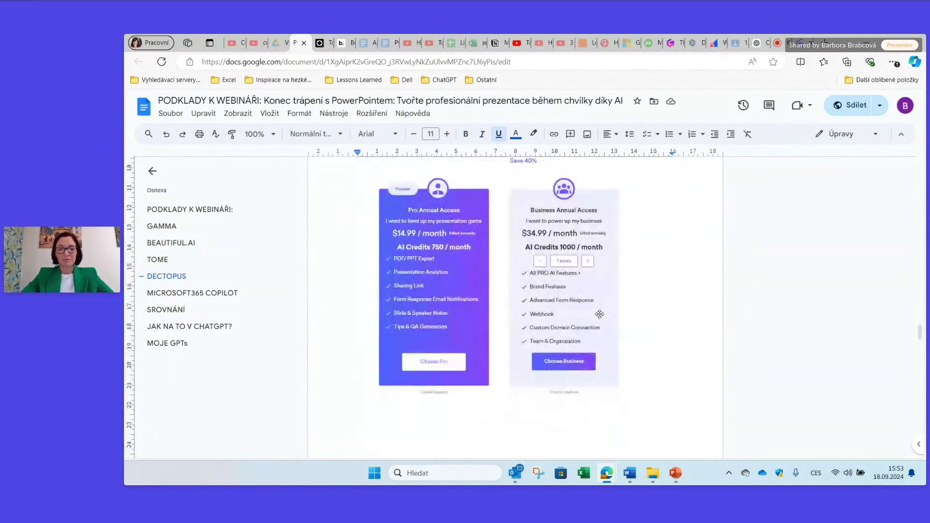
scroll(599, 314, down, 3)
scroll(600, 314, down, 4)
scroll(601, 315, down, 2)
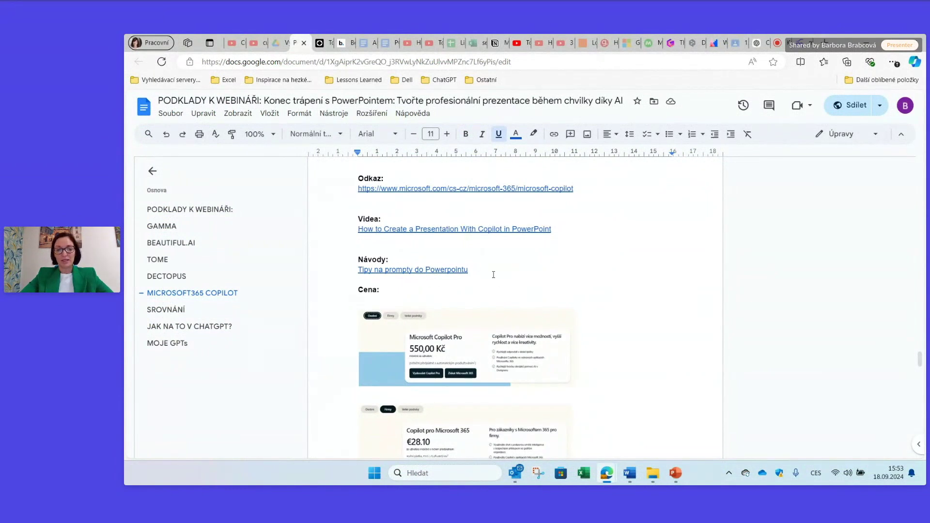
- Scroll past the Copilot price images through the SROVNÁNÍ table of price, pros and cons
scroll(630, 293, down, 3)
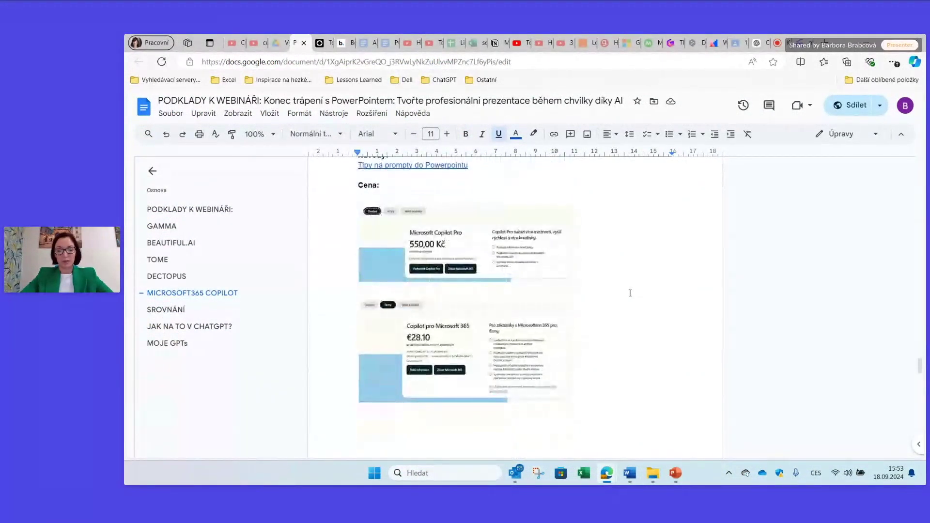
scroll(630, 293, up, 1)
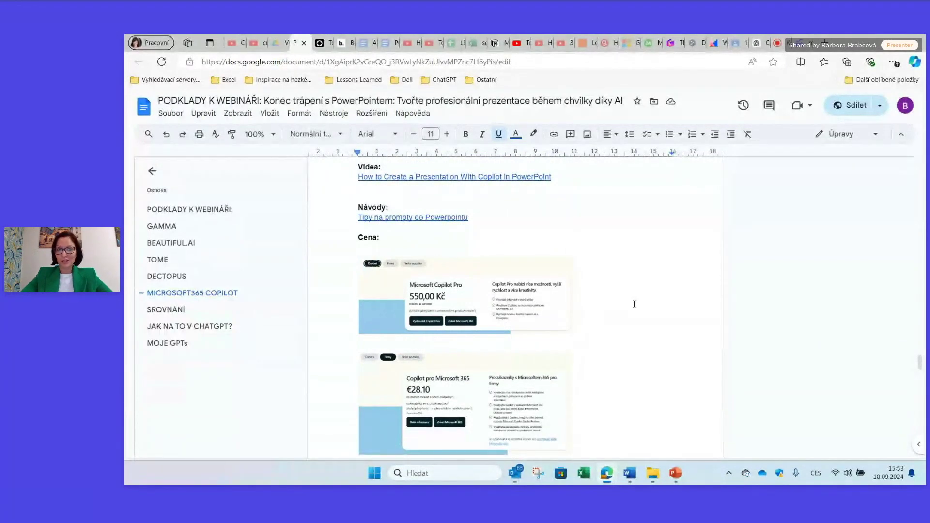
scroll(618, 302, down, 2)
scroll(619, 302, down, 2)
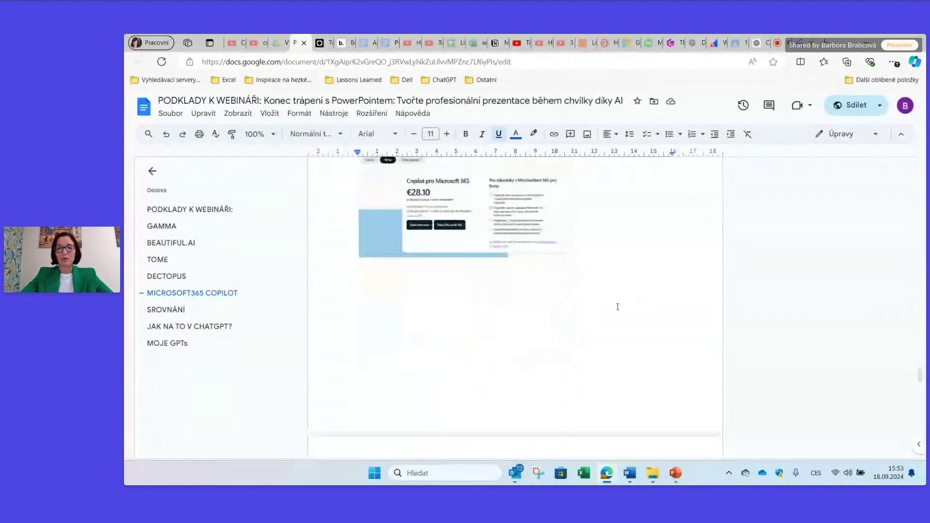
scroll(618, 305, down, 4)
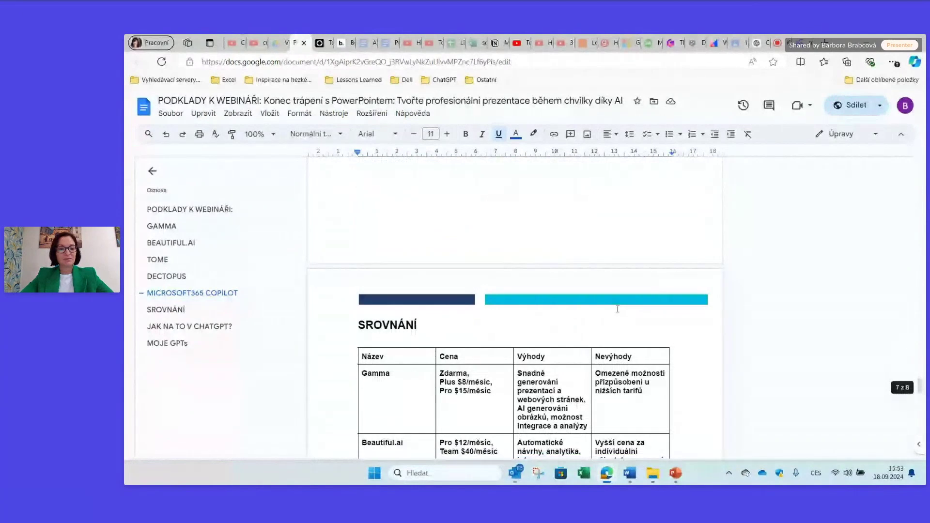
scroll(618, 309, down, 2)
scroll(617, 310, down, 1)
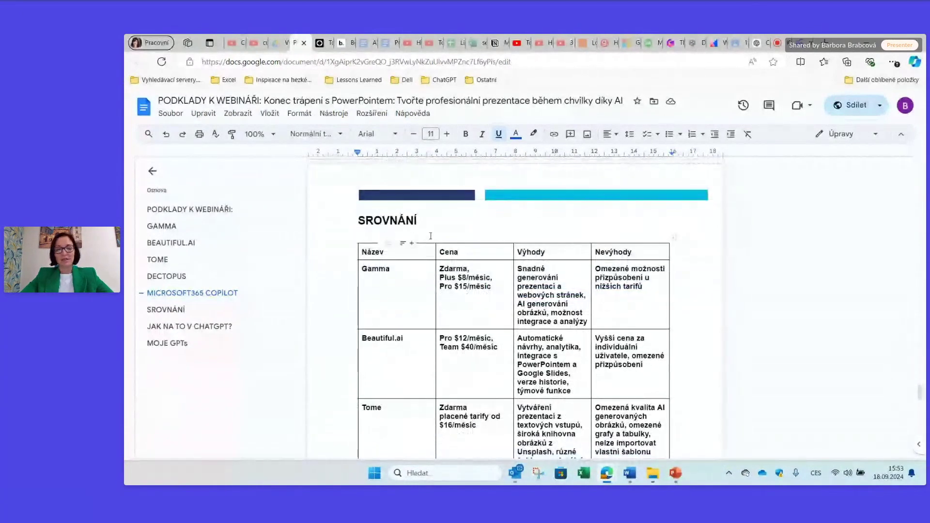
scroll(690, 384, down, 1)
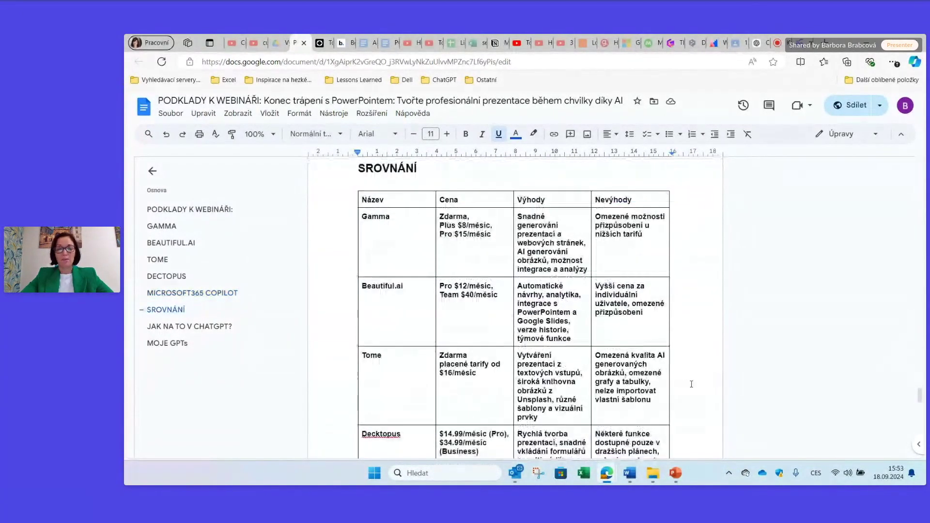
scroll(692, 385, down, 1)
scroll(692, 385, down, 2)
scroll(692, 386, down, 1)
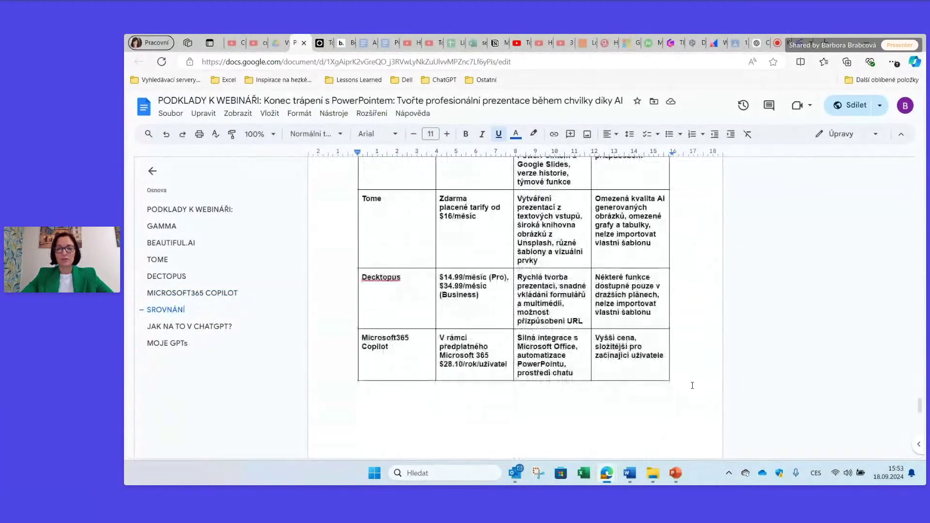
scroll(700, 387, up, 3)
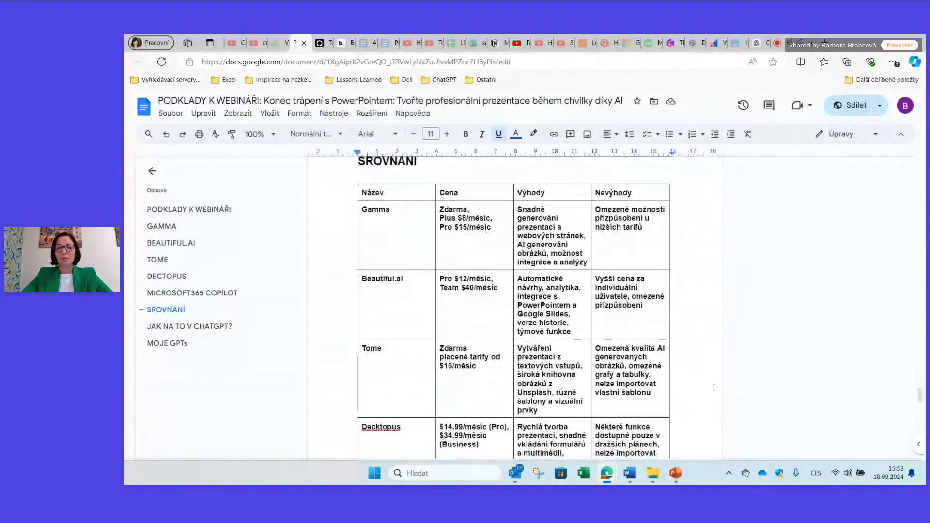
scroll(713, 387, down, 3)
- Scroll past the comparison table to JAK NA TO V CHATGPT? and the Slides & Presentation GPT
scroll(714, 387, down, 4)
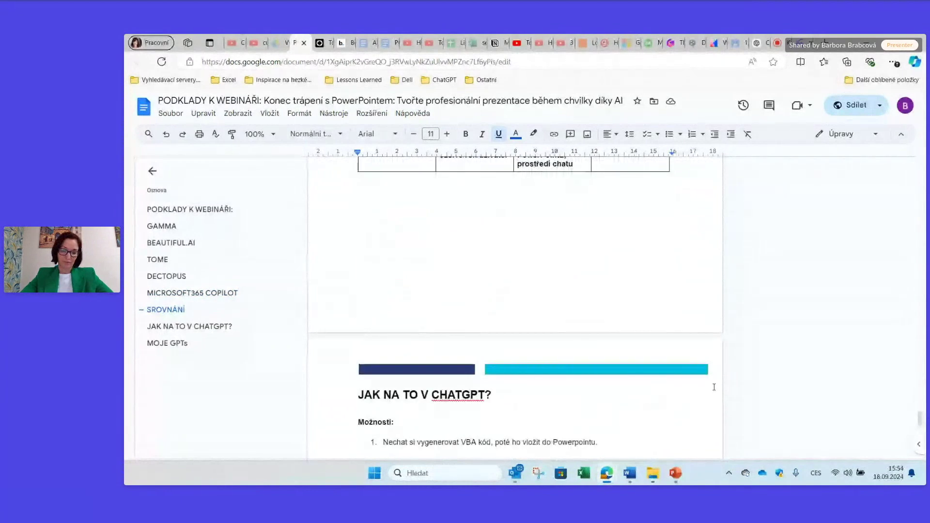
scroll(715, 385, down, 3)
scroll(715, 385, down, 1)
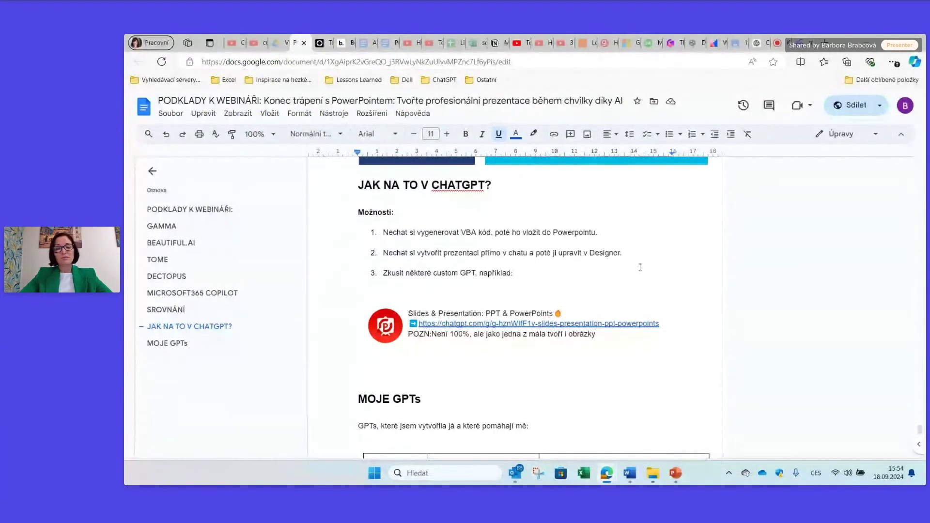
scroll(484, 227, down, 1)
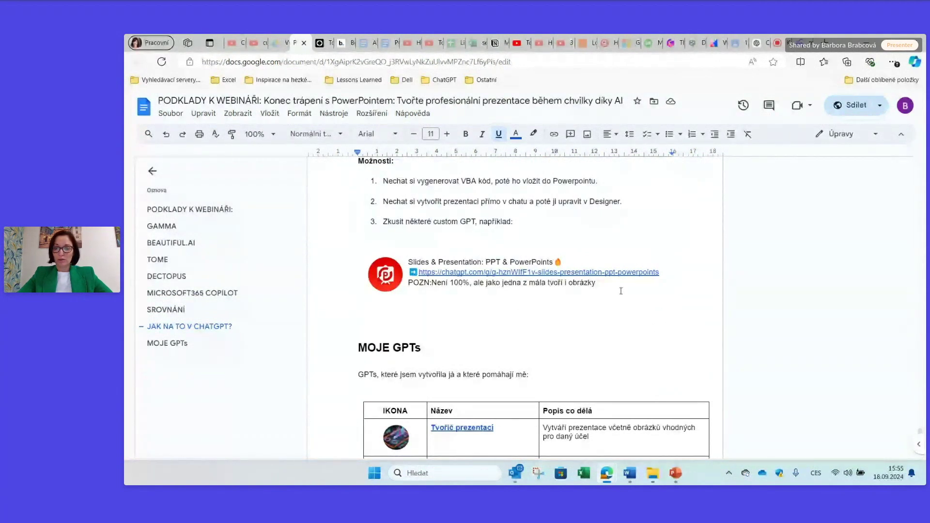
- Scroll to MOJE GPTs, showing the full table including Tvořič prezentací and Tvořič obrázků dle tématu
scroll(620, 289, down, 1)
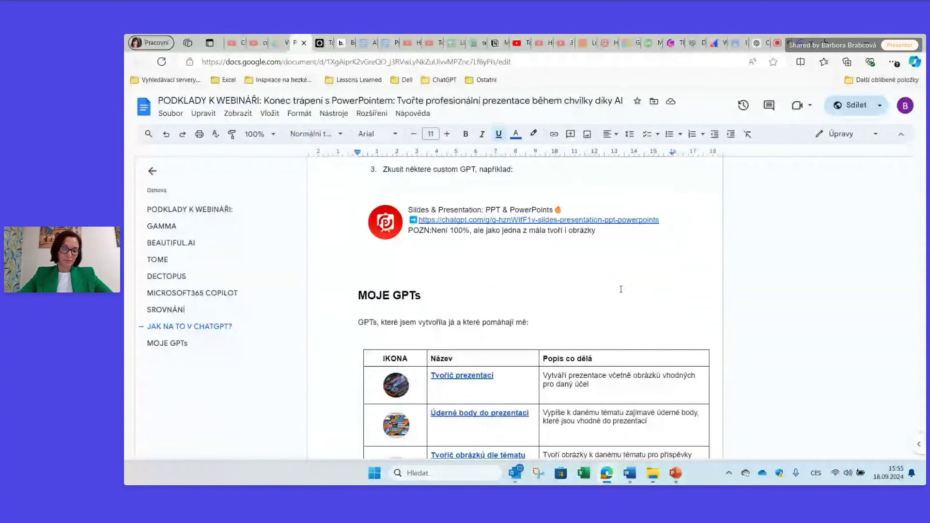
scroll(620, 289, down, 2)
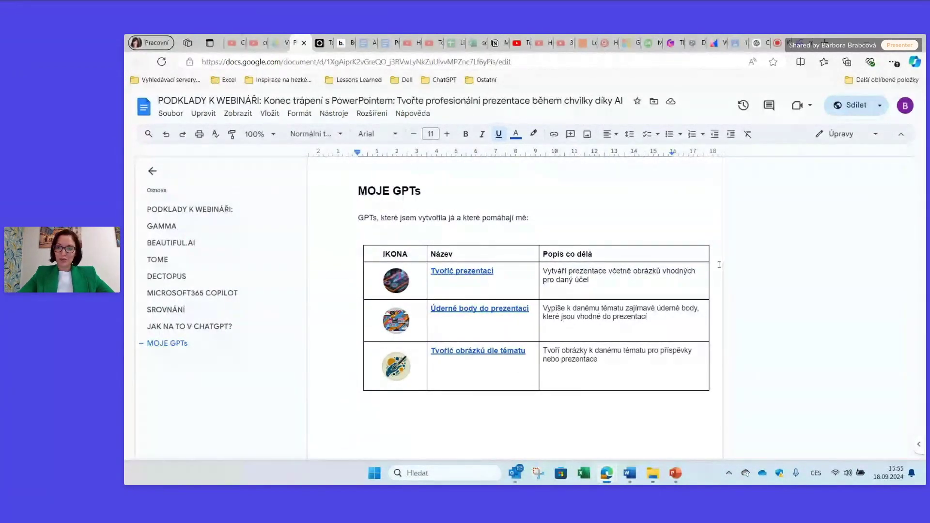
mouse_move(684, 204)
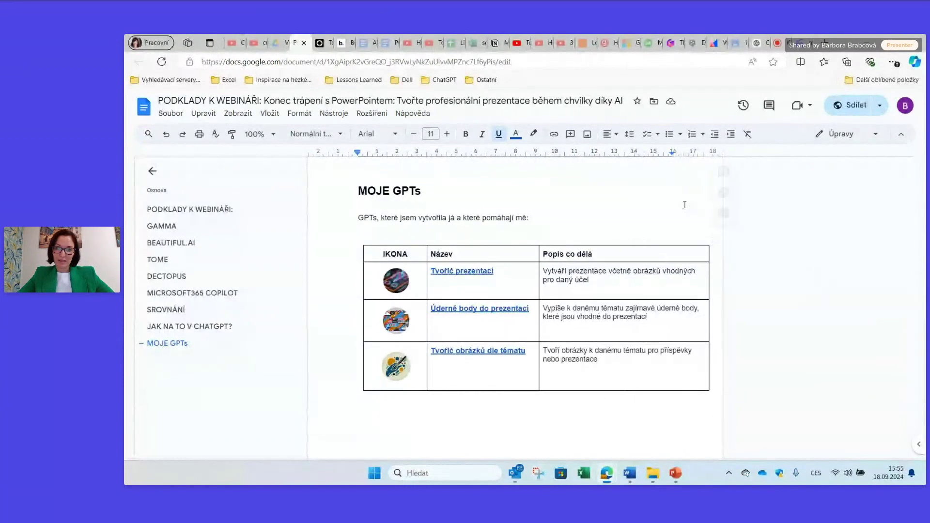
- Remove #themes from the Gamma page URL to load the Gammas home dashboard
click(676, 43)
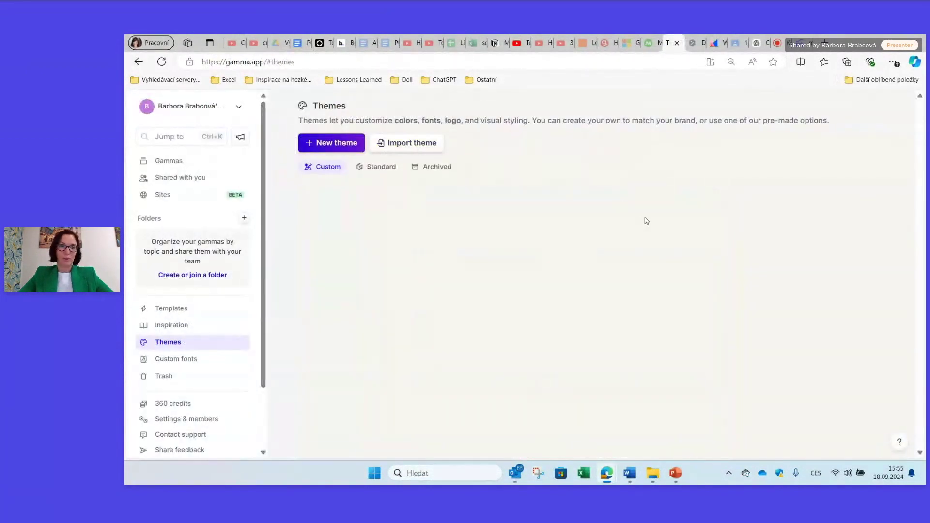
click(308, 67)
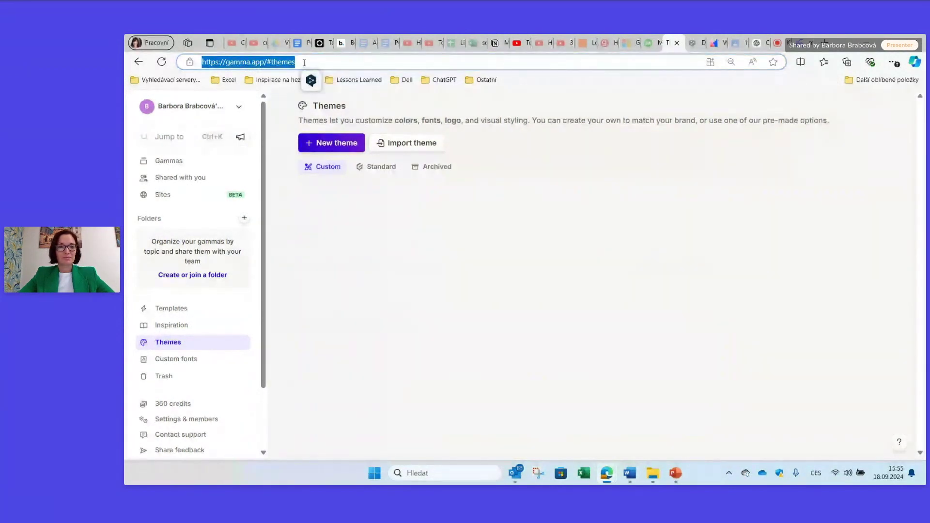
click(285, 62)
drag(294, 62, 266, 61)
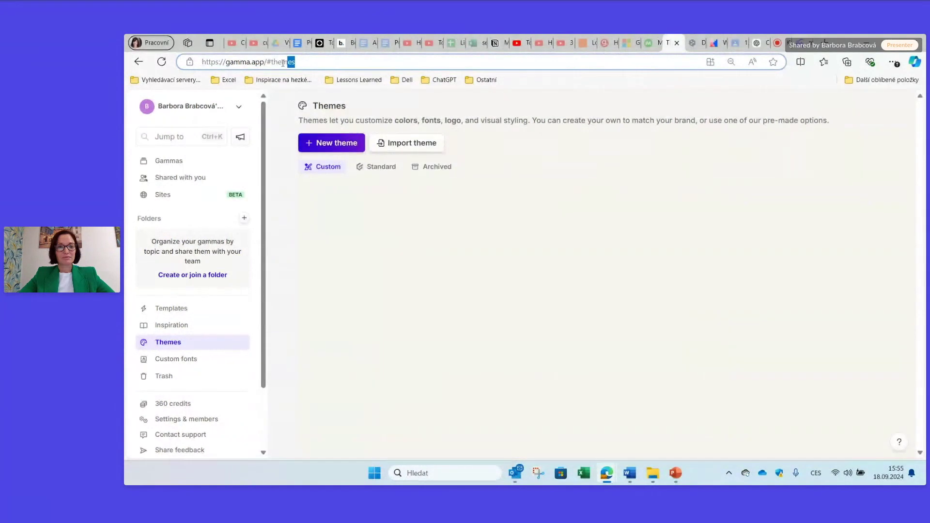
key(BackSpace)
key(Return)
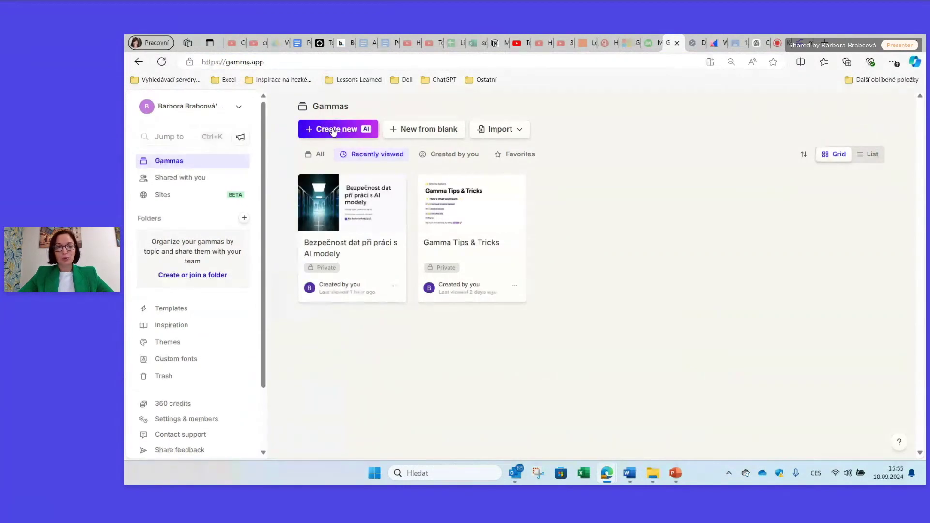
- Open Gamma's Create with AI page from the dashboard's Create new (AI) button
click(337, 132)
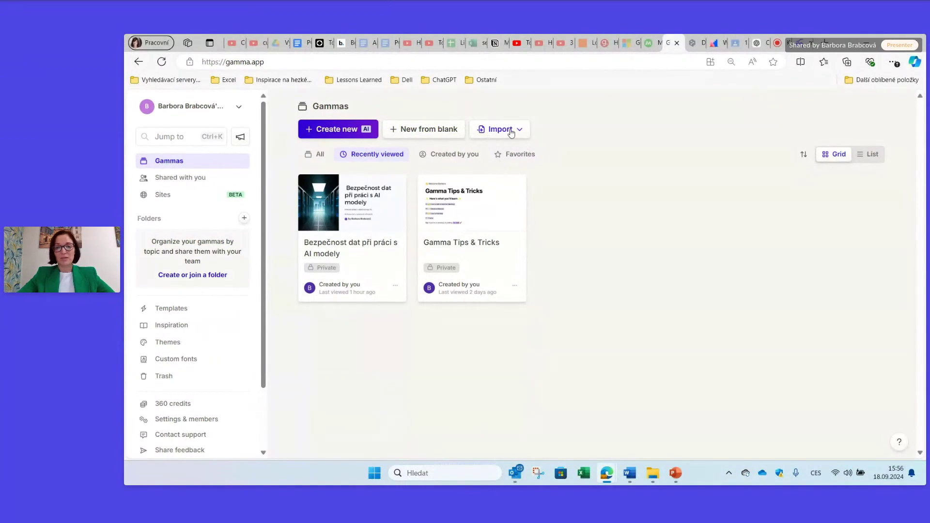
click(338, 133)
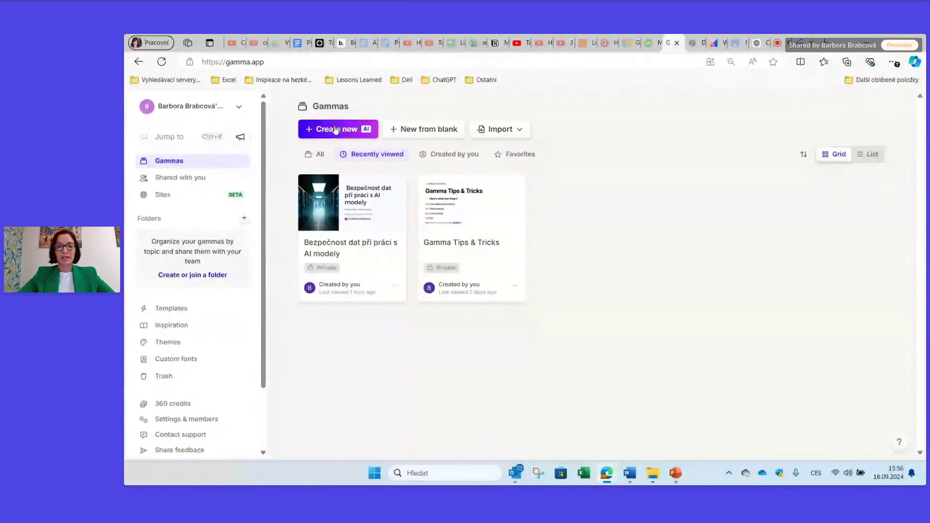
click(339, 132)
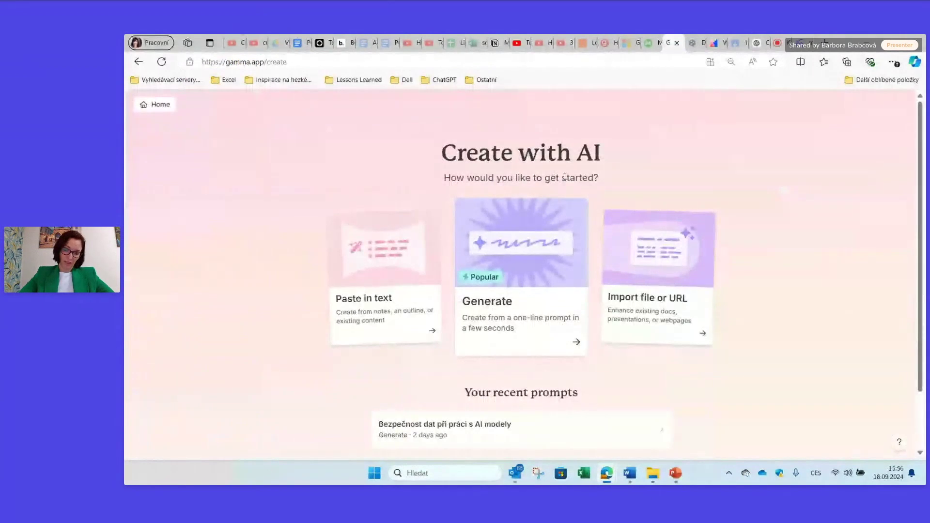
mouse_move(384, 276)
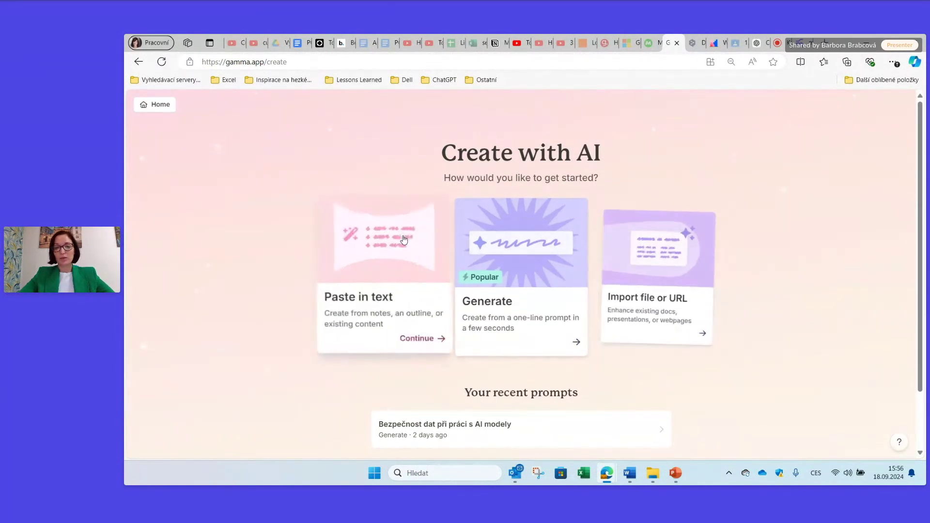
- Choose Generate from a prompt and keep the card count at 8
click(556, 343)
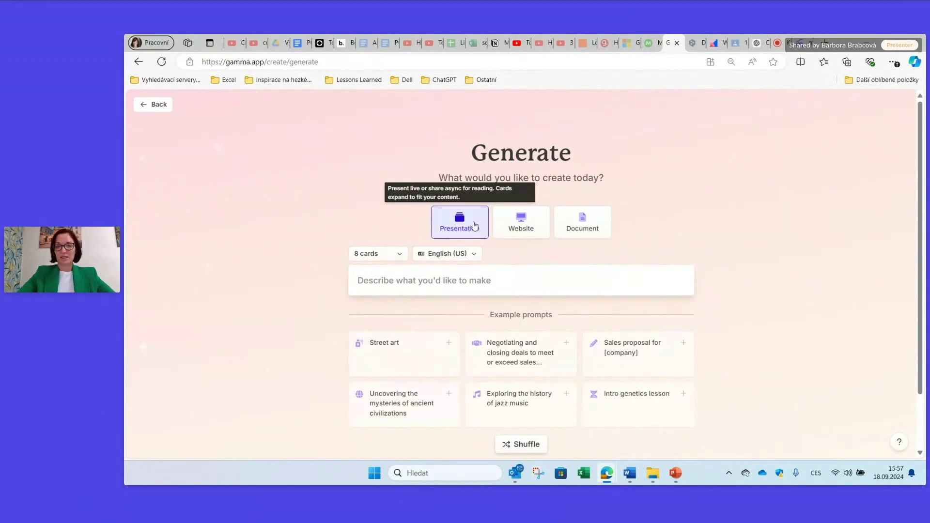
click(400, 255)
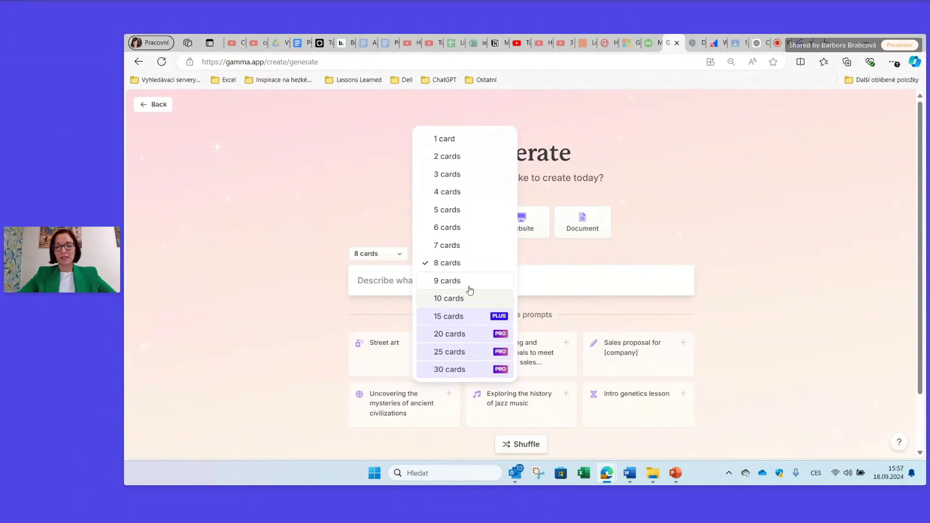
click(460, 266)
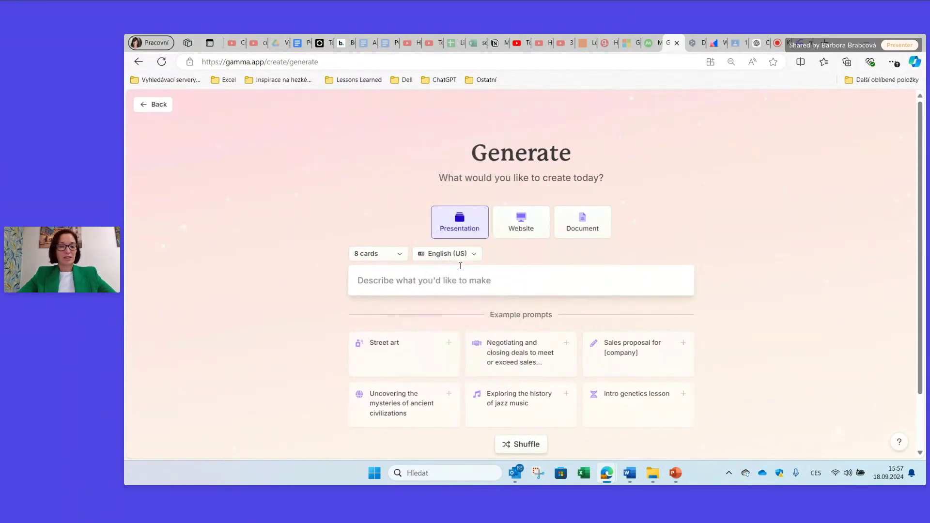
- Set the presentation's output language to Čeština
click(471, 257)
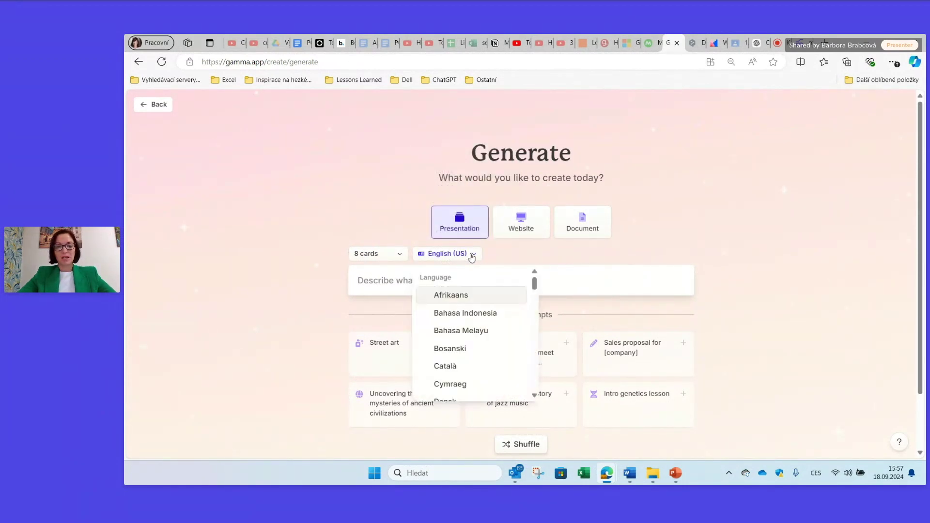
scroll(466, 333, down, 2)
scroll(468, 340, down, 2)
scroll(470, 344, down, 2)
scroll(471, 343, down, 1)
scroll(471, 348, down, 2)
scroll(471, 351, down, 1)
scroll(472, 351, down, 1)
scroll(472, 352, down, 1)
scroll(472, 351, down, 1)
scroll(471, 352, down, 1)
scroll(471, 352, down, 1)
click(466, 327)
- Enter the prompt 'Bezpečnost dat při práci s AI.'
click(463, 281)
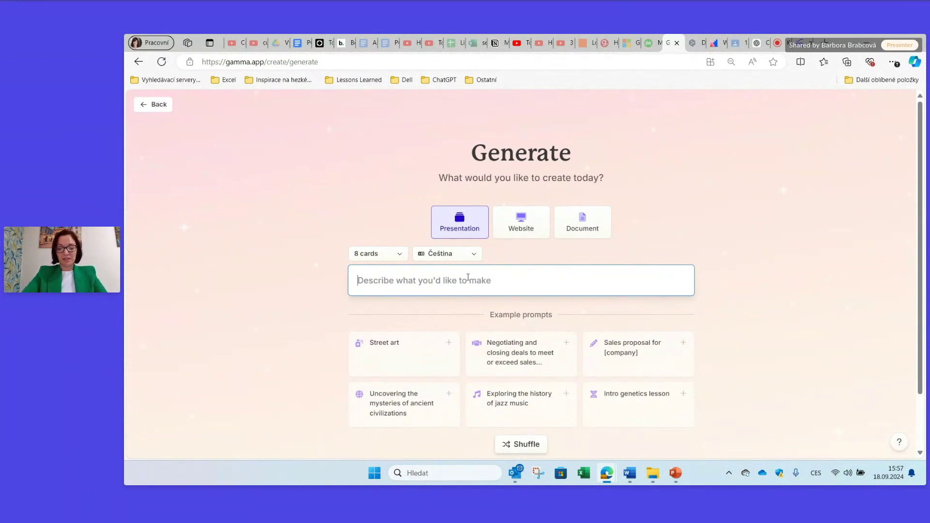
text(Bezpečnost dat při práce)
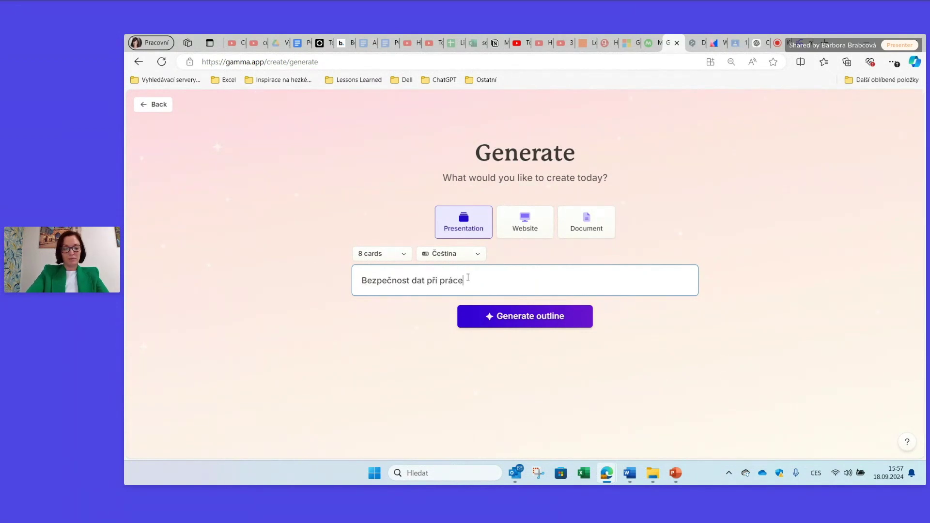
key(BackSpace)
text(i s AI)
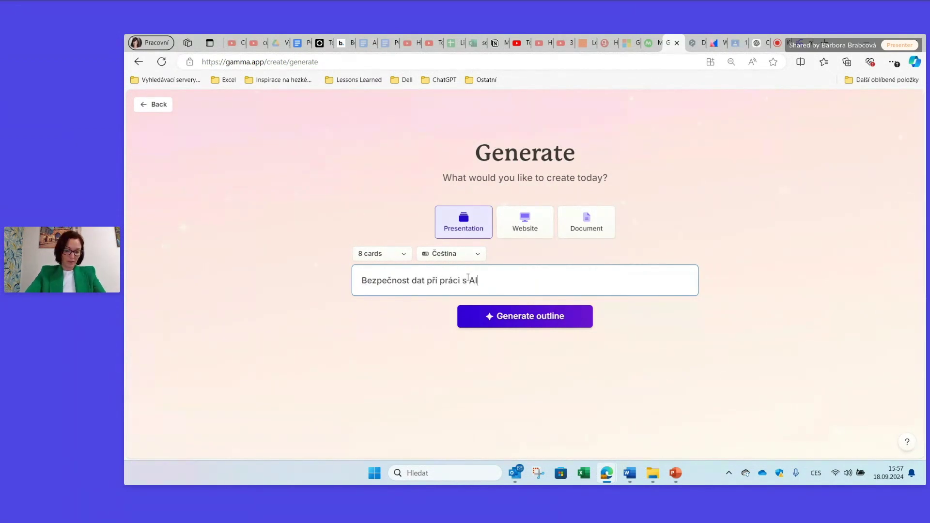
text(.)
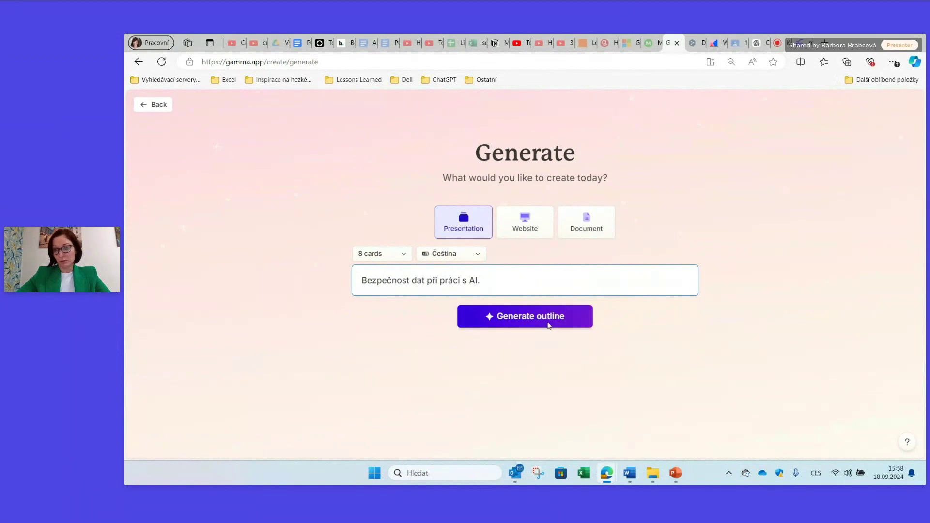
- Generate and accept the outline, then pick the teal Verdigris theme instead of Gamma Dark
click(544, 318)
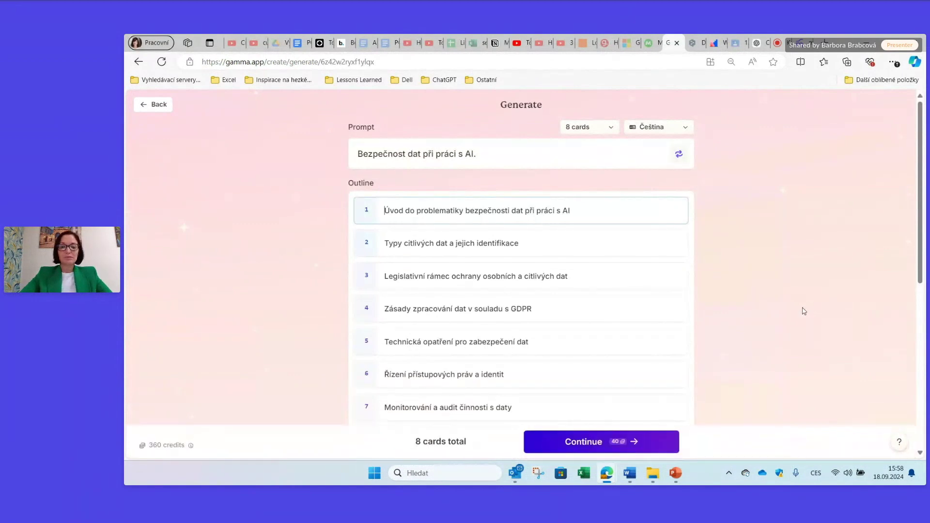
click(598, 446)
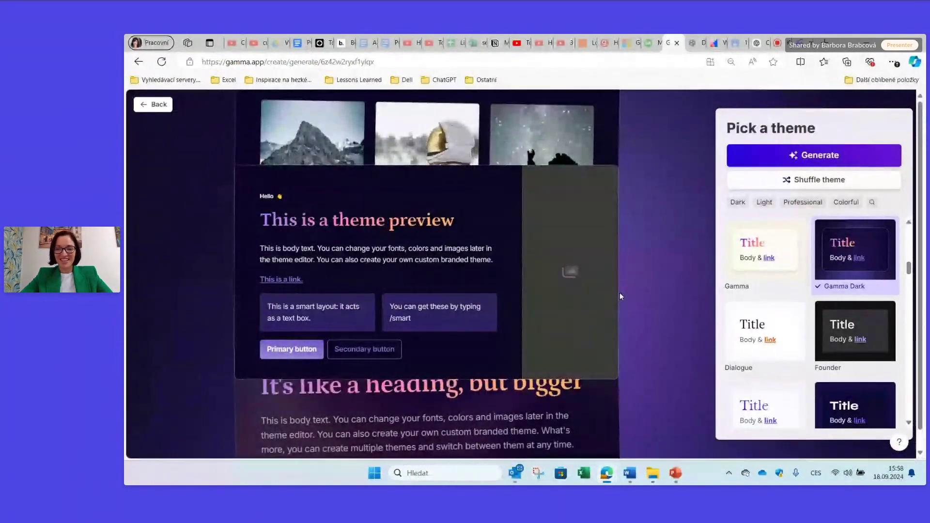
scroll(835, 269, down, 2)
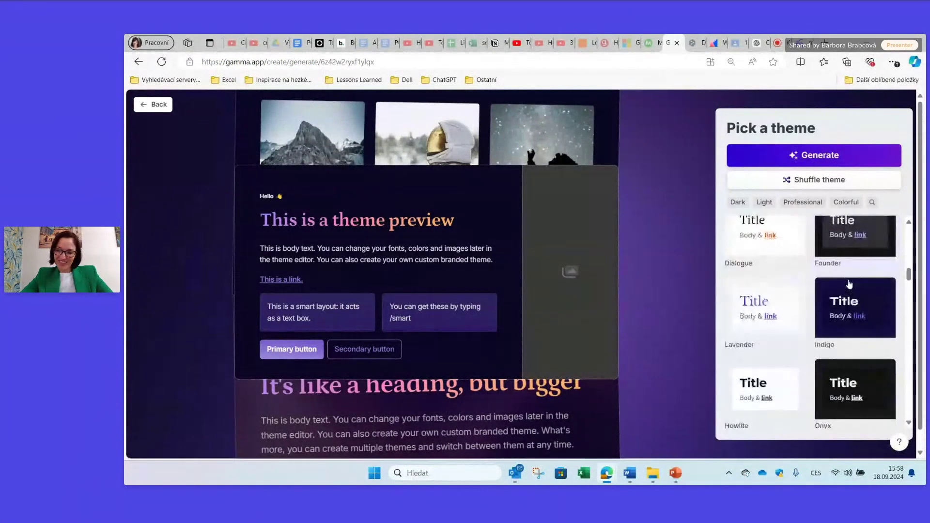
scroll(849, 284, down, 3)
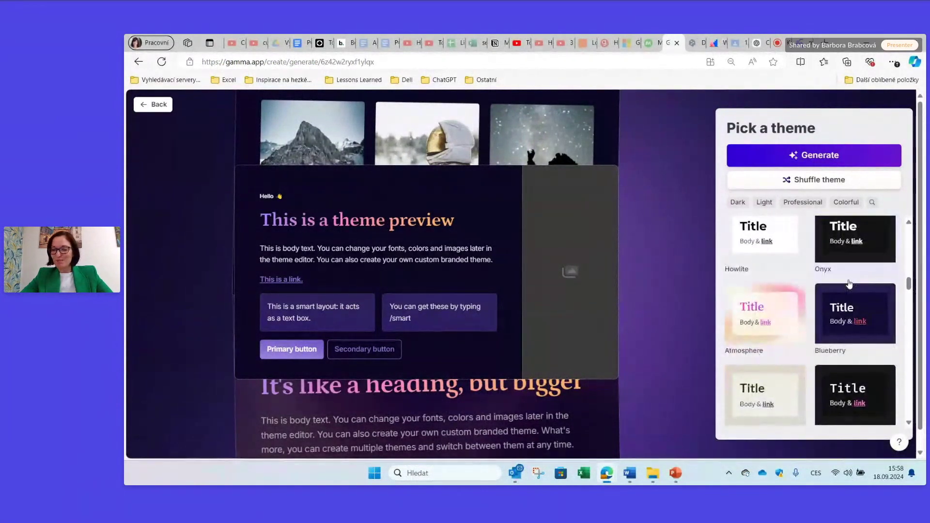
scroll(848, 286, down, 3)
scroll(849, 290, down, 2)
scroll(848, 292, down, 2)
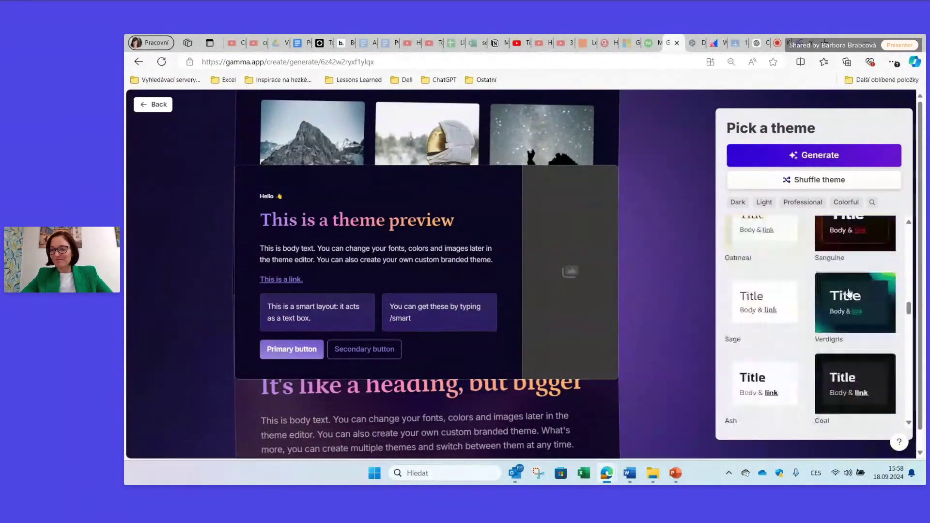
click(879, 293)
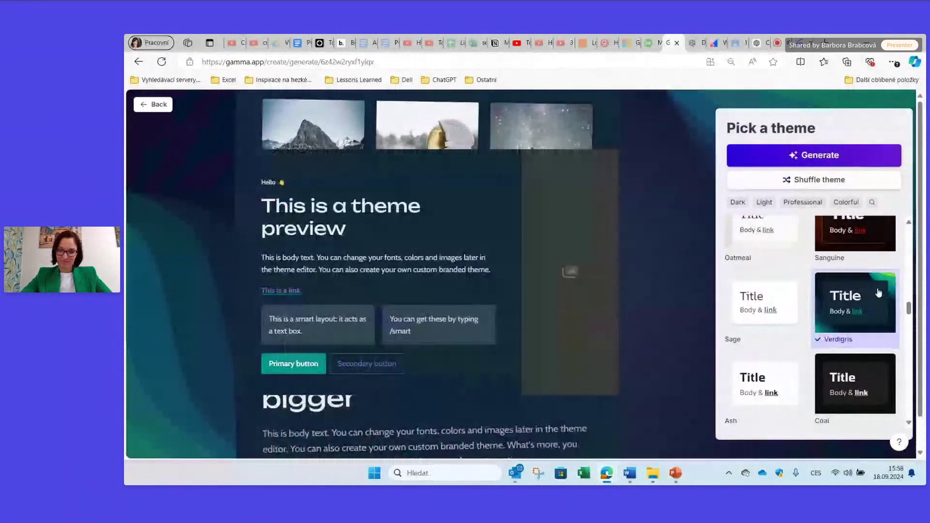
- Generate the Verdigris deck and review card 2 on types of sensitive data
click(819, 155)
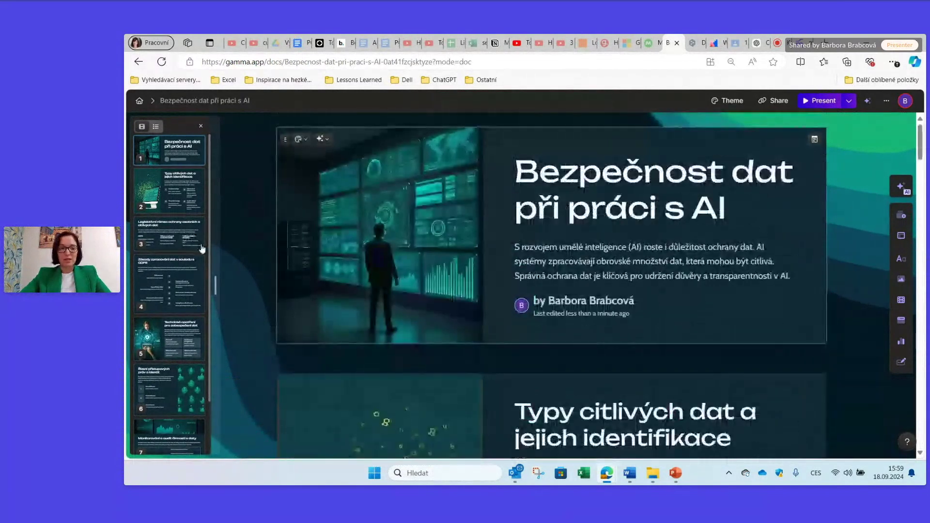
click(178, 203)
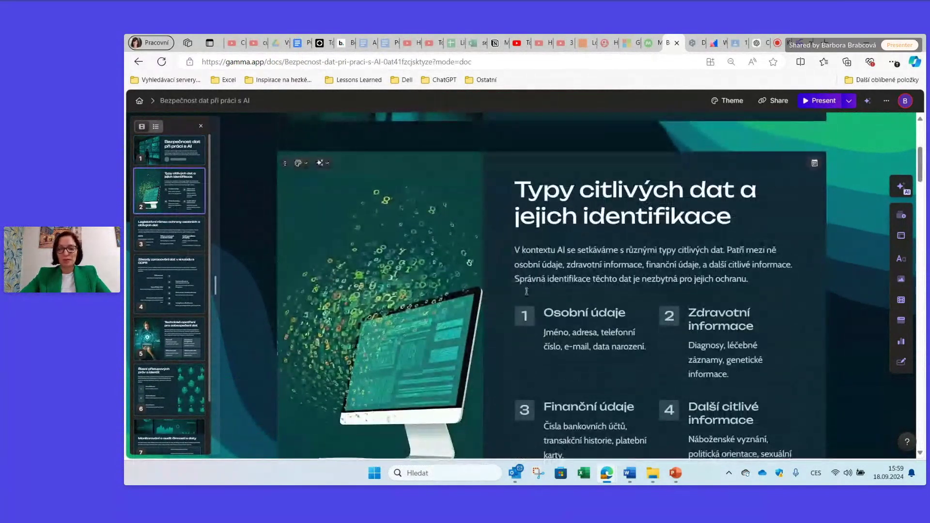
scroll(551, 291, down, 3)
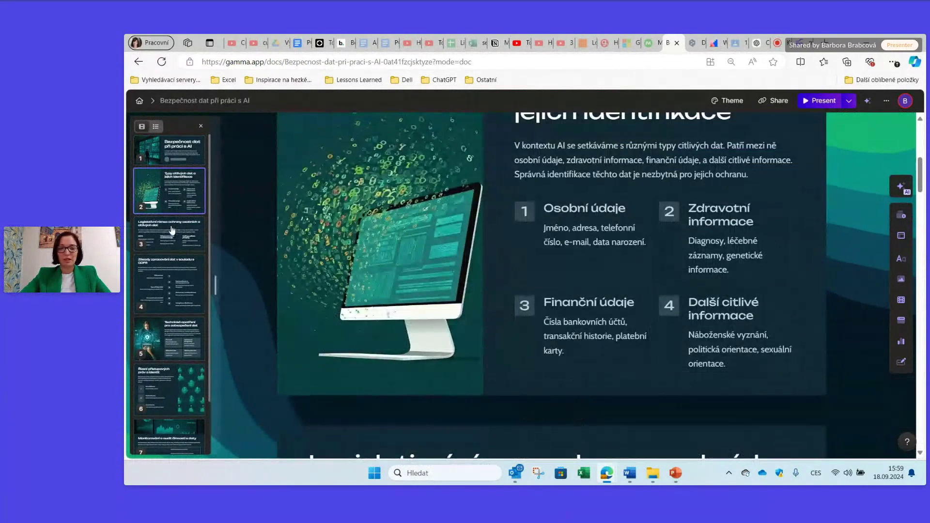
scroll(437, 314, down, 5)
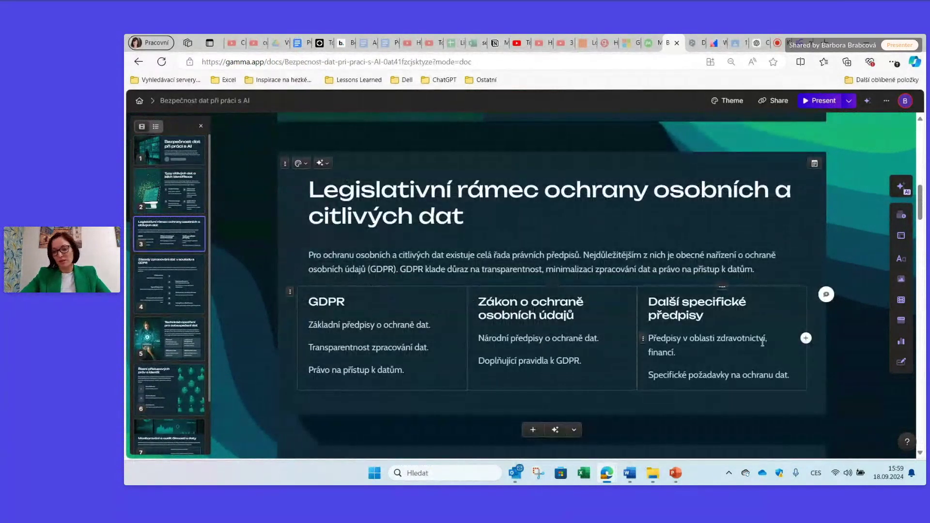
mouse_move(337, 347)
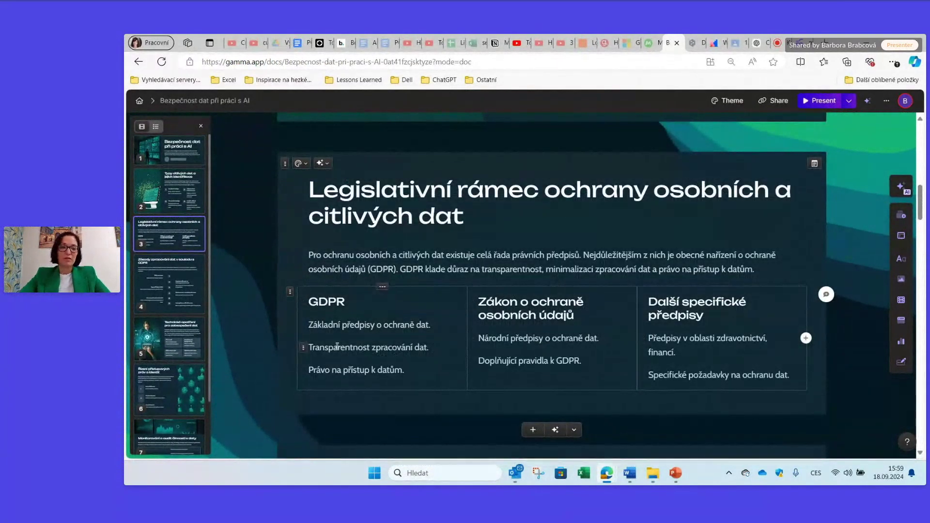
scroll(492, 273, down, 5)
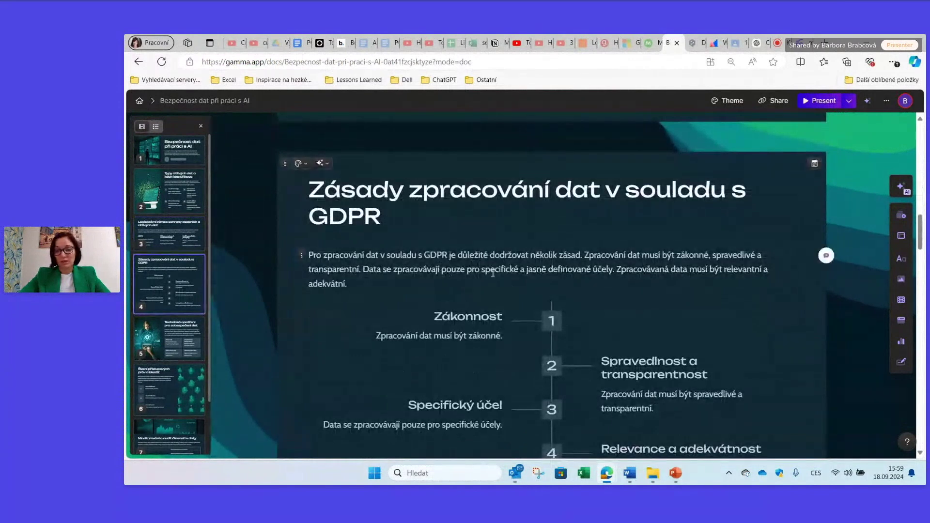
scroll(492, 273, down, 2)
scroll(604, 265, down, 2)
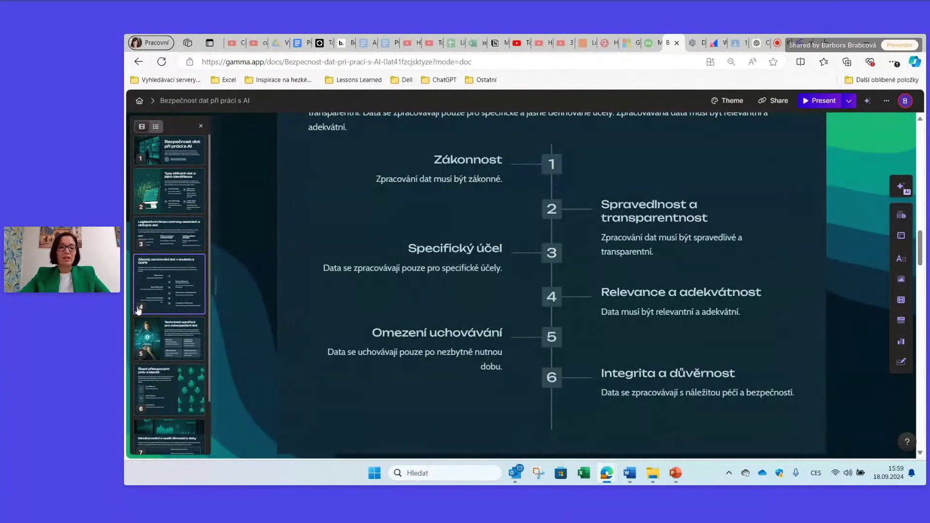
- Jump to card 5 on technical security measures and start editing its text
click(177, 346)
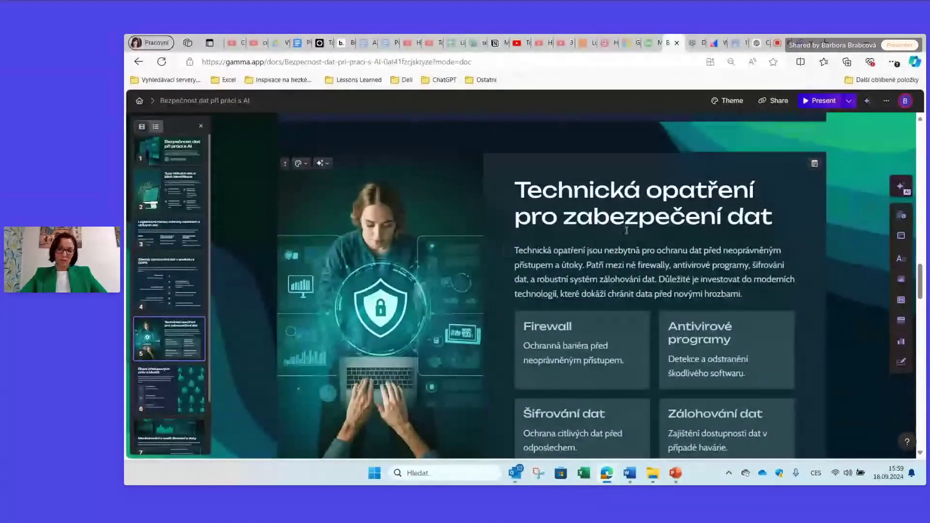
scroll(631, 231, down, 1)
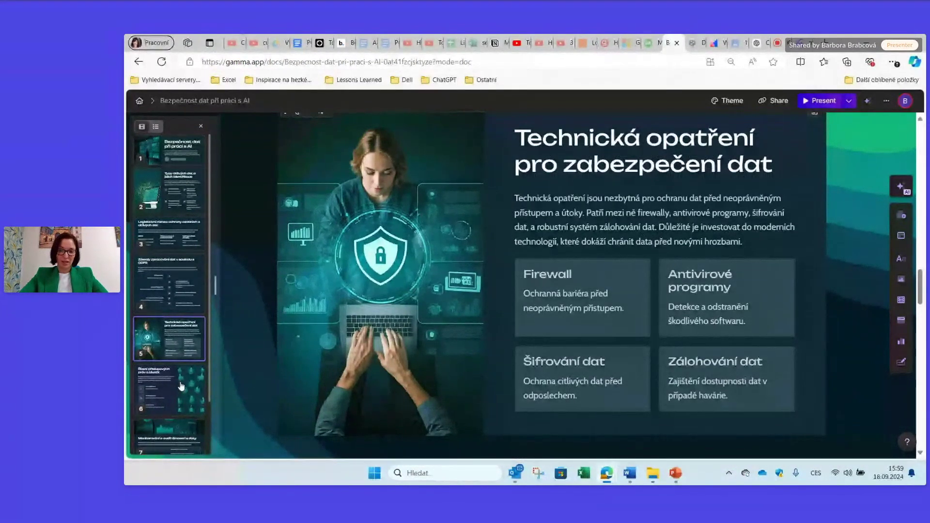
mouse_move(653, 220)
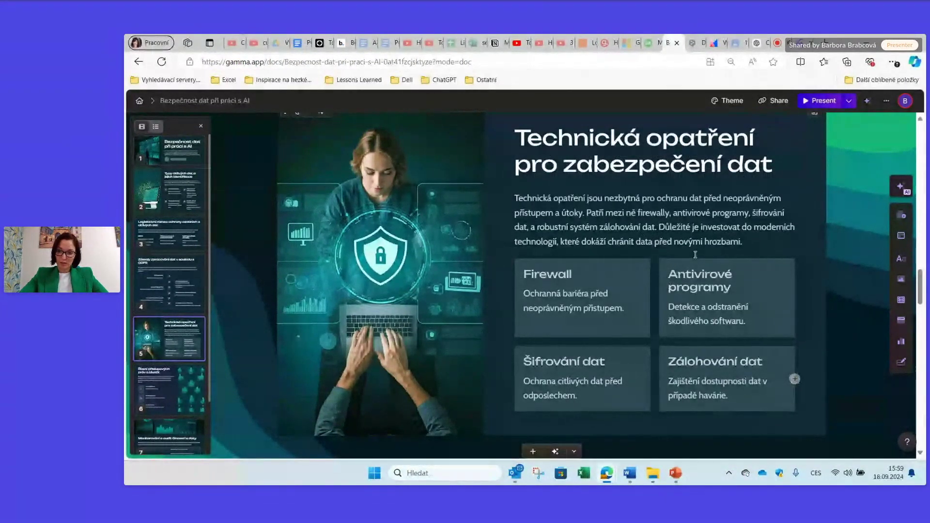
click(695, 254)
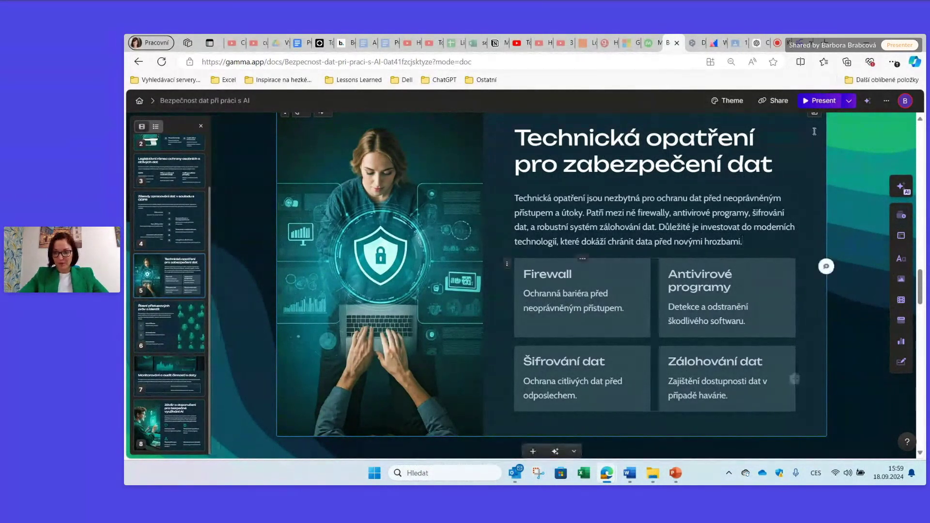
mouse_move(820, 101)
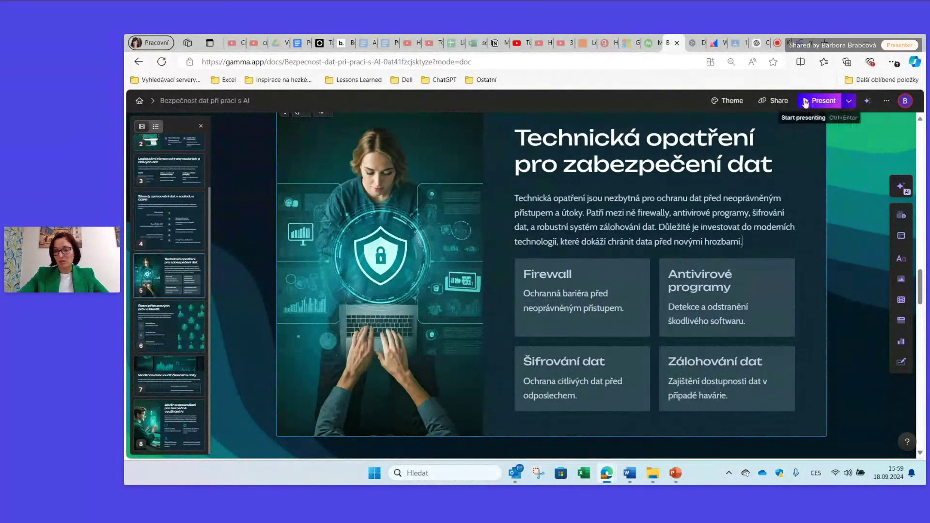
click(812, 102)
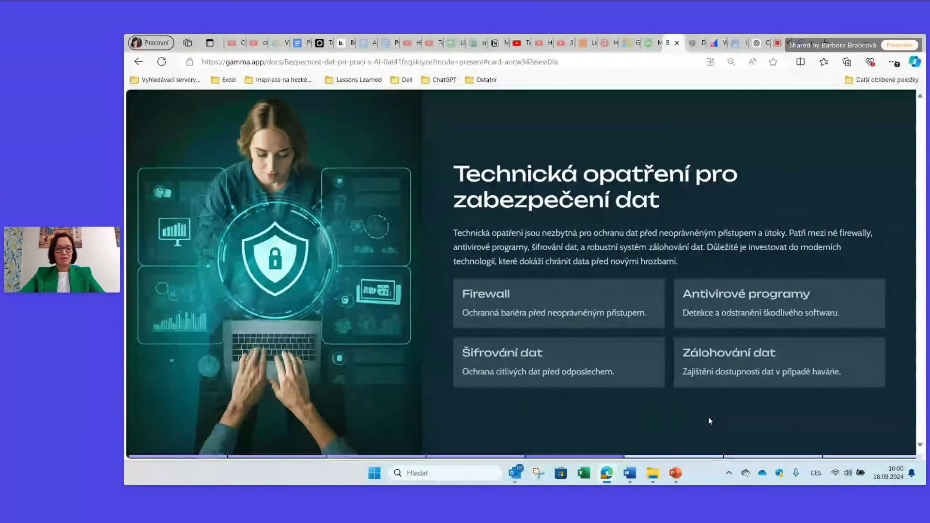
key(Escape)
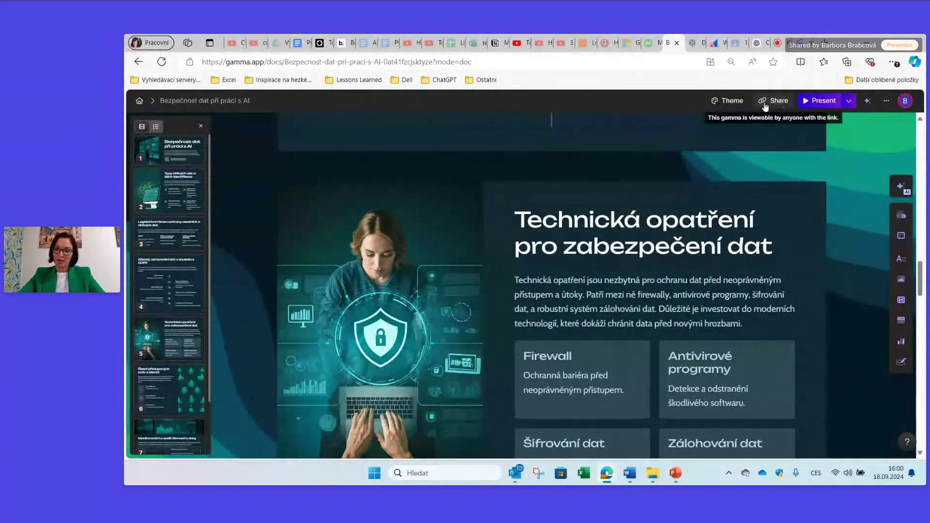
click(770, 103)
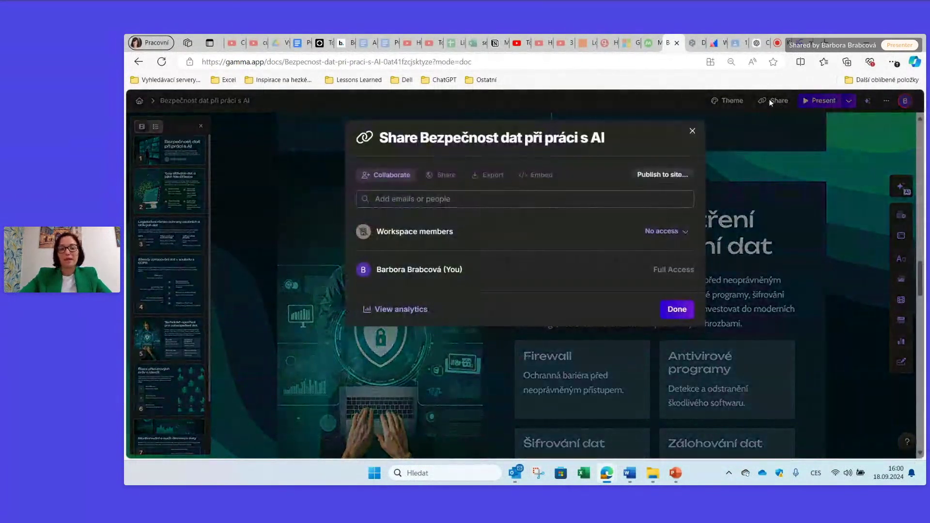
click(488, 178)
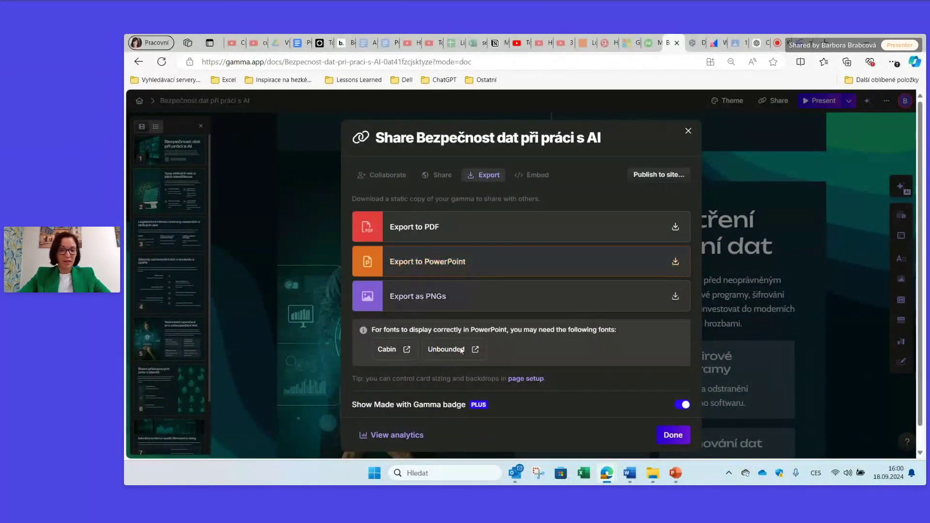
click(688, 132)
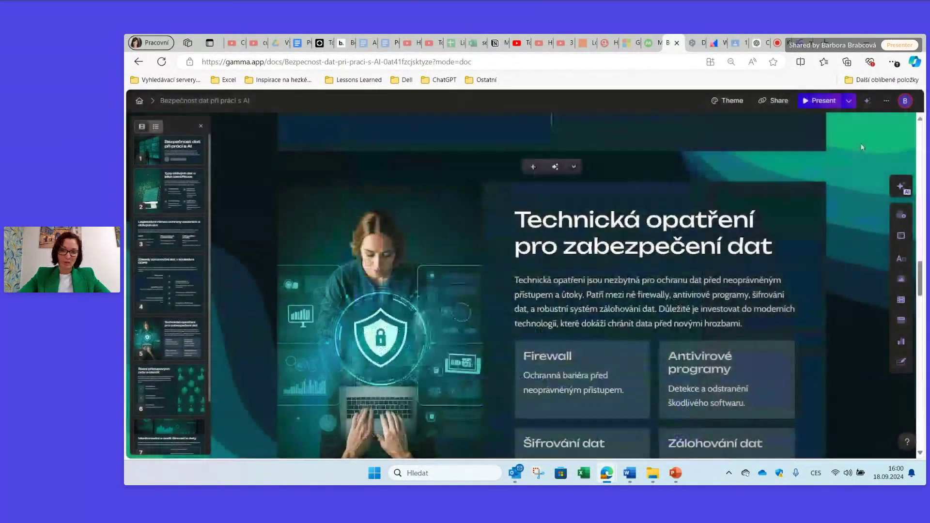
- Go home to Templates, then Themes, and open and cancel the Import theme window
click(139, 100)
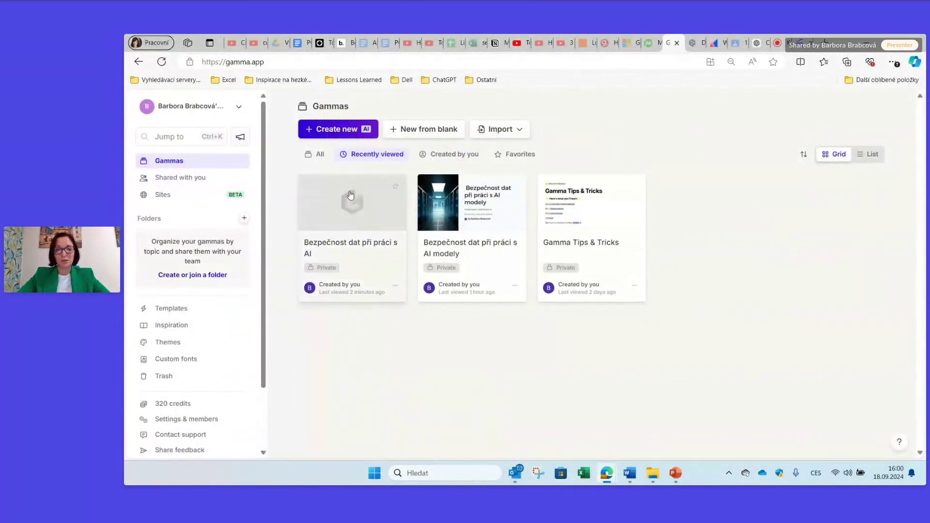
click(184, 307)
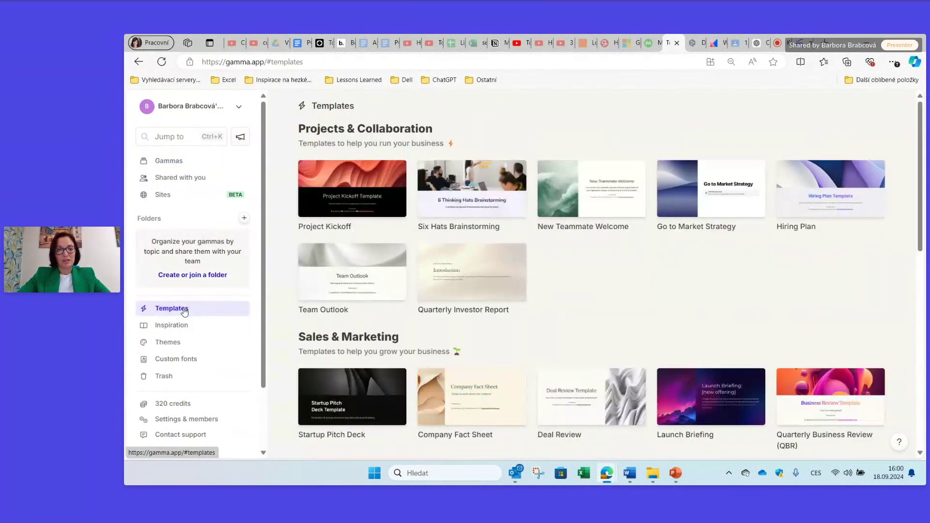
click(188, 343)
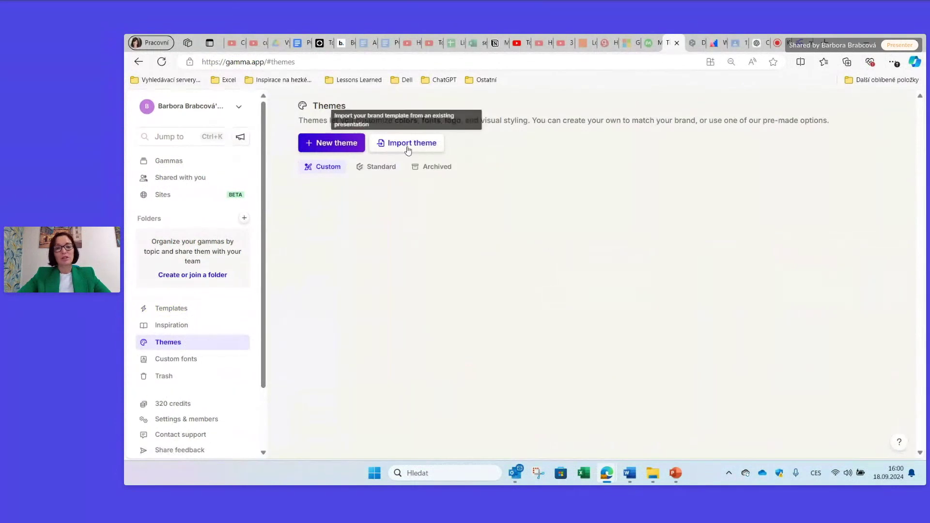
click(408, 151)
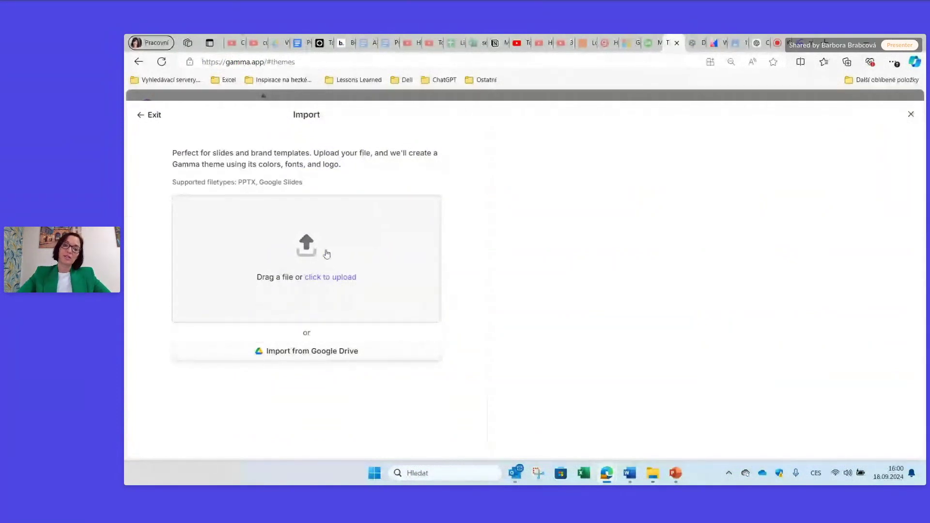
click(910, 114)
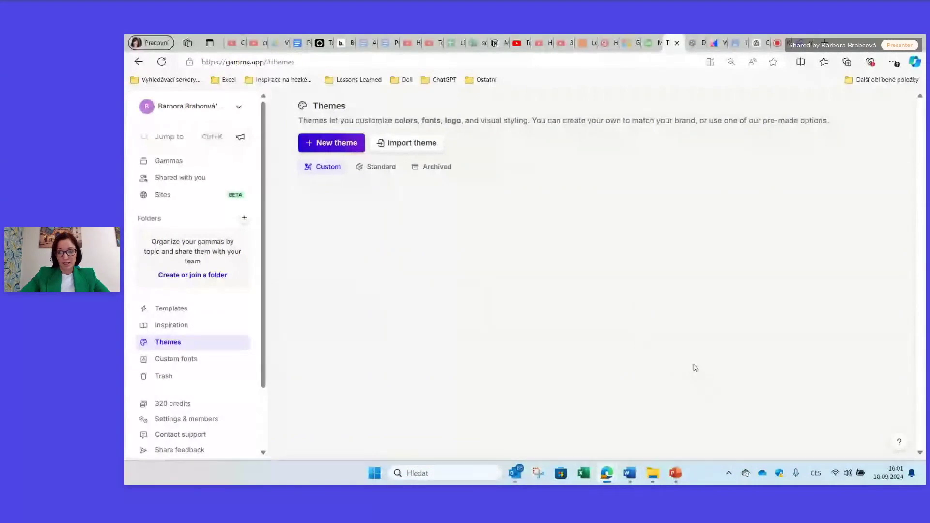
- Switch to the Demio webinar and scroll the chat to read the latest attendee questions
click(781, 45)
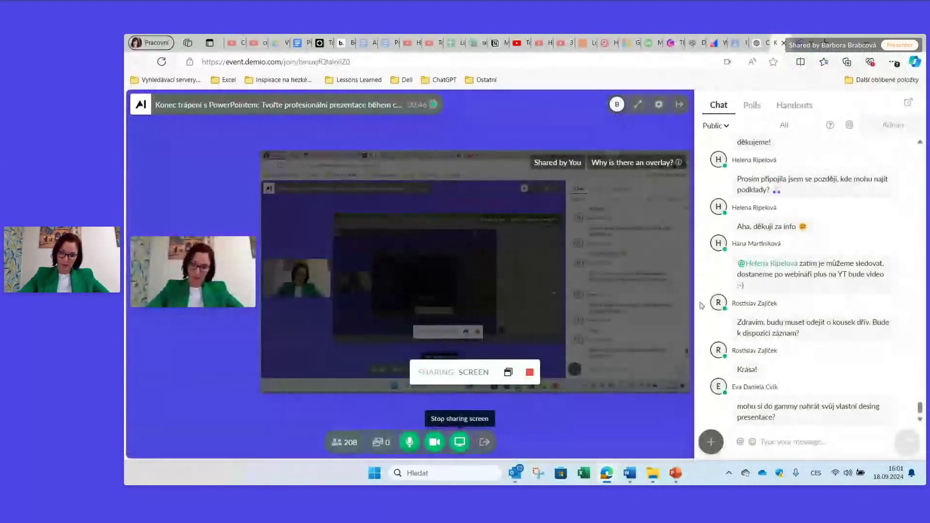
mouse_move(823, 320)
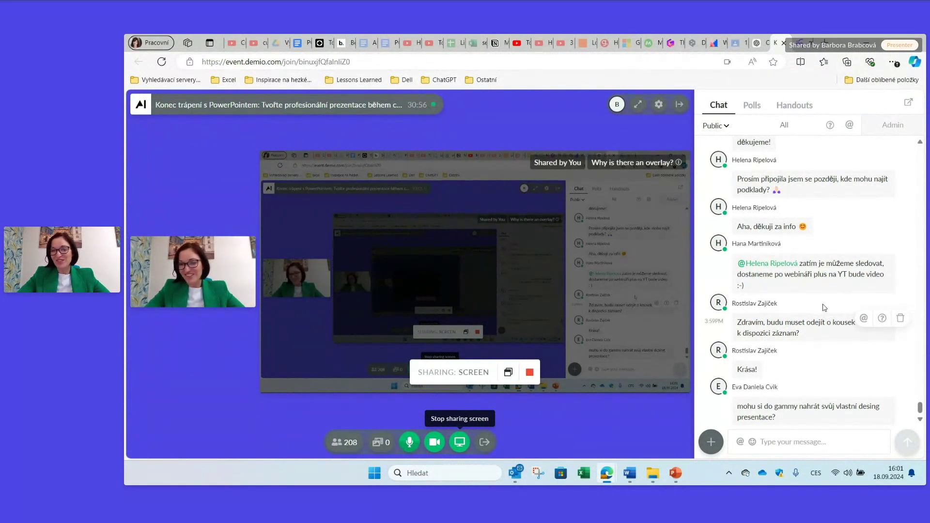
scroll(823, 305, up, 1)
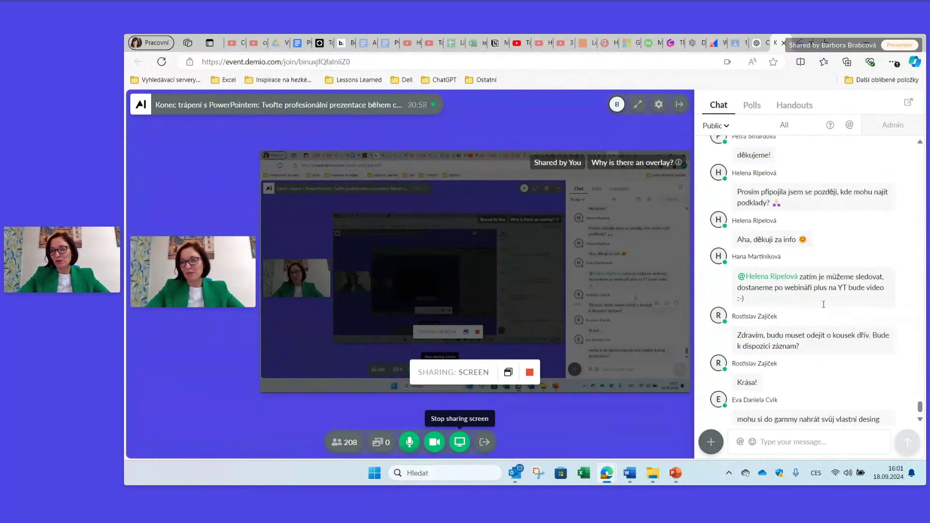
scroll(822, 307, down, 1)
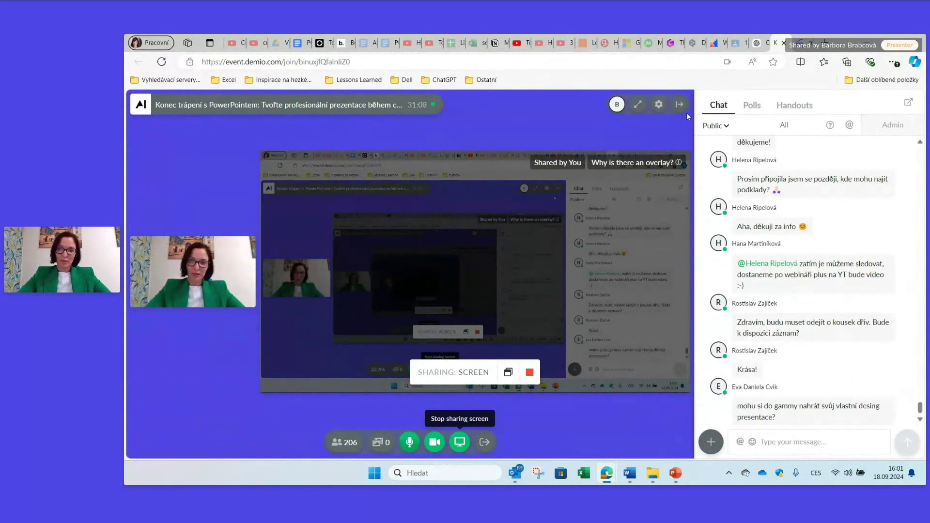
- Import VZOR.pptx as a new Gamma theme
click(671, 42)
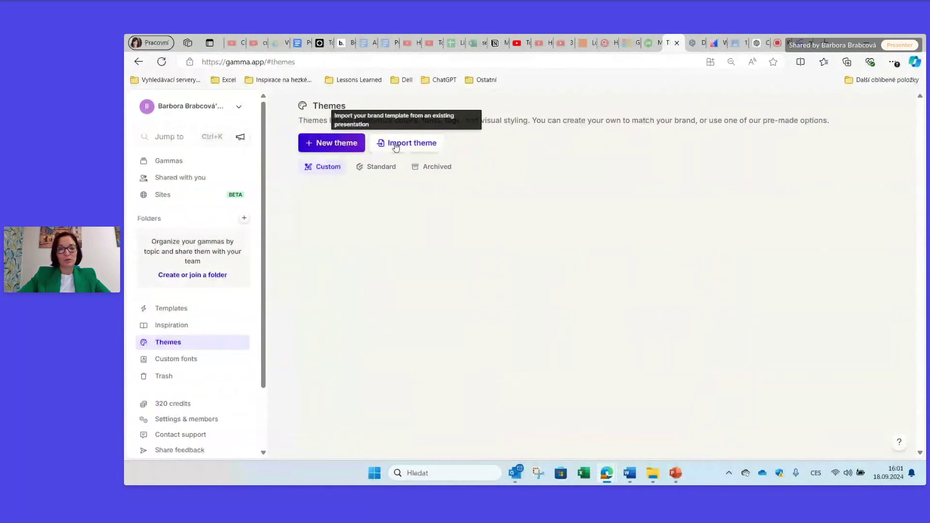
click(396, 147)
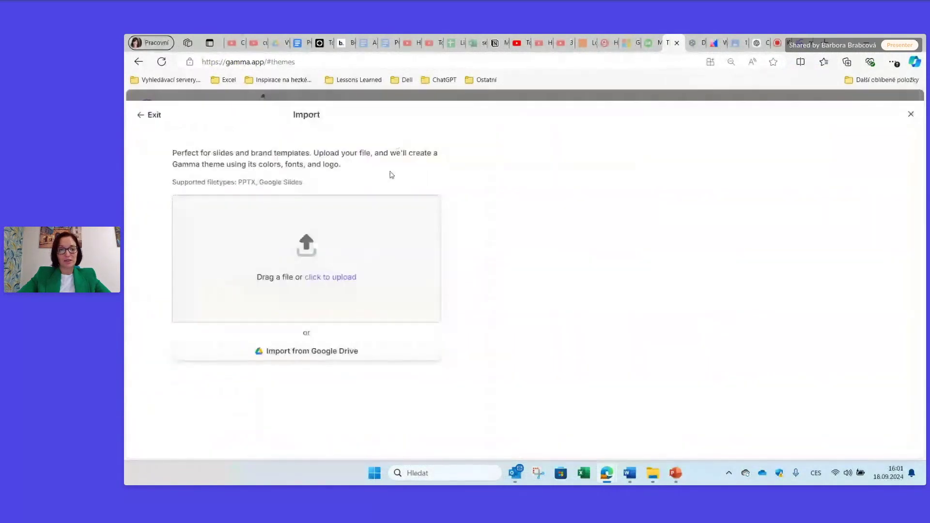
click(336, 279)
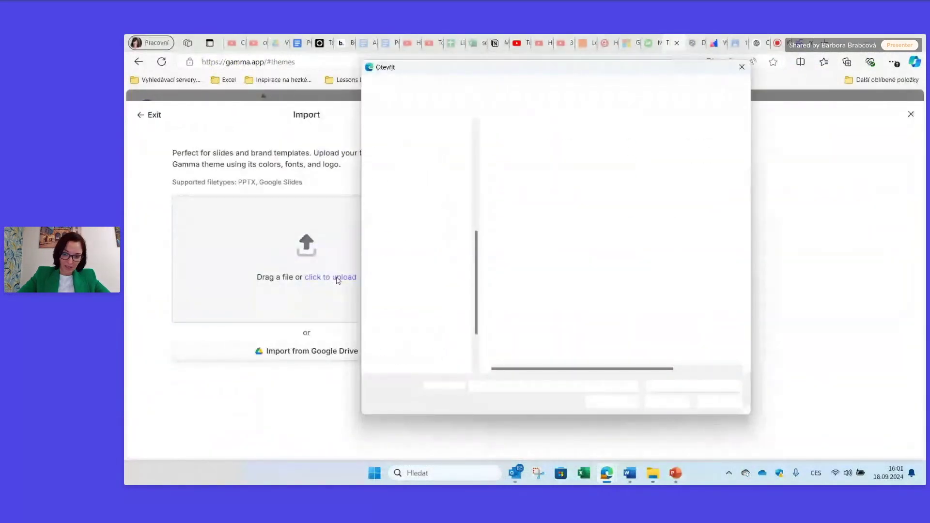
double_click(530, 214)
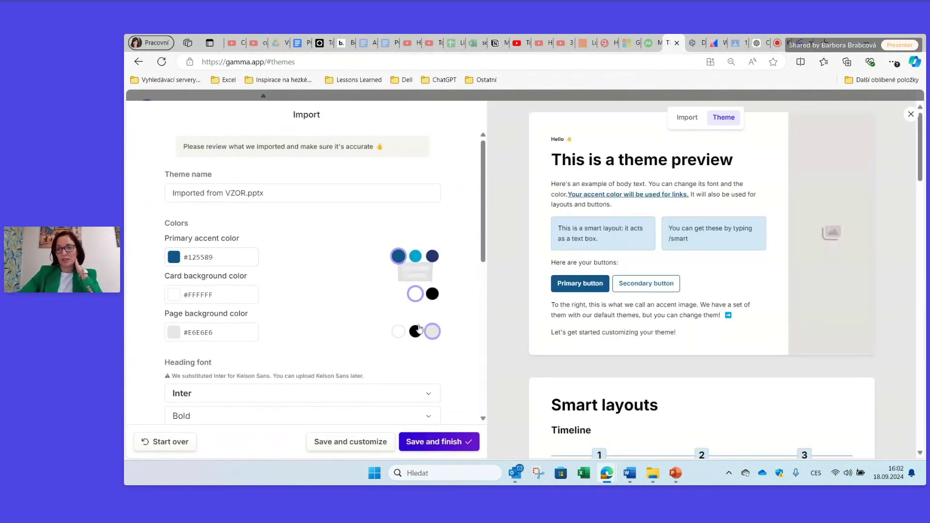
- Review the imported theme: accent #125589, background #E6E6E6, Inter Bold headings
scroll(747, 385, down, 1)
scroll(747, 388, down, 1)
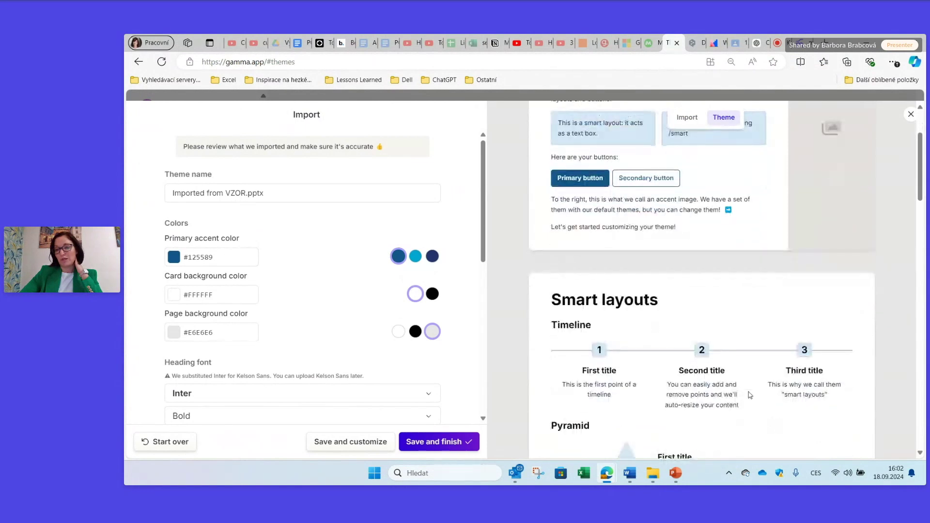
scroll(749, 390, down, 4)
scroll(749, 393, down, 3)
scroll(750, 395, down, 2)
scroll(749, 395, down, 2)
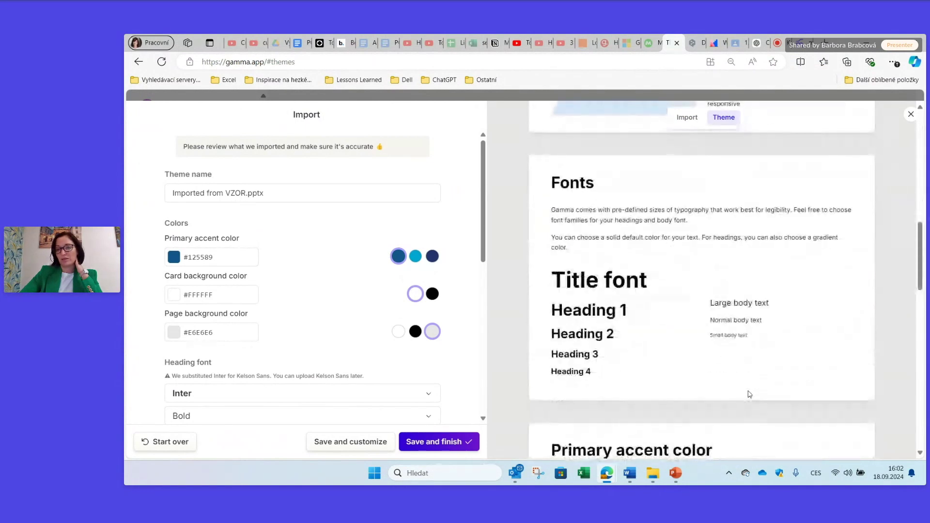
scroll(750, 396, up, 1)
scroll(749, 397, up, 6)
scroll(749, 397, up, 3)
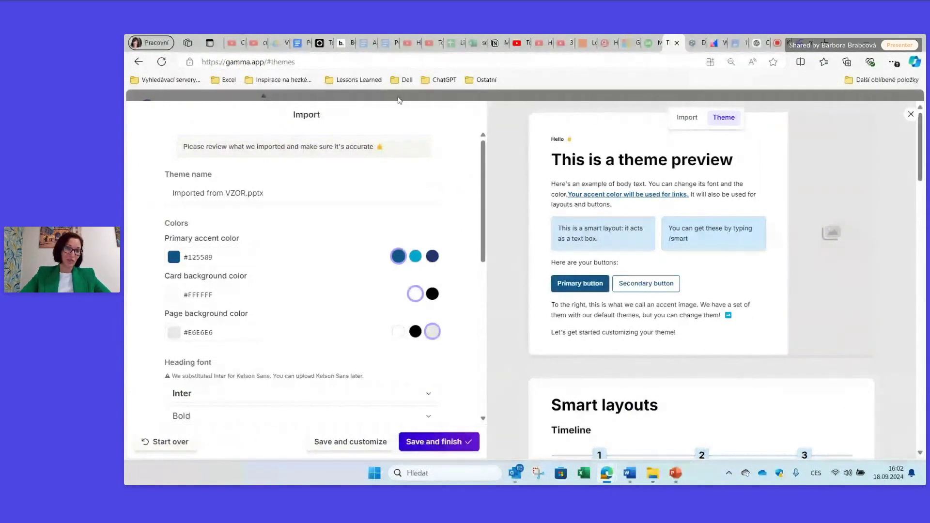
- Switch to Beautiful.ai's dashboard and open the CREATE PRESENTATION dropdown
click(350, 47)
mouse_move(324, 102)
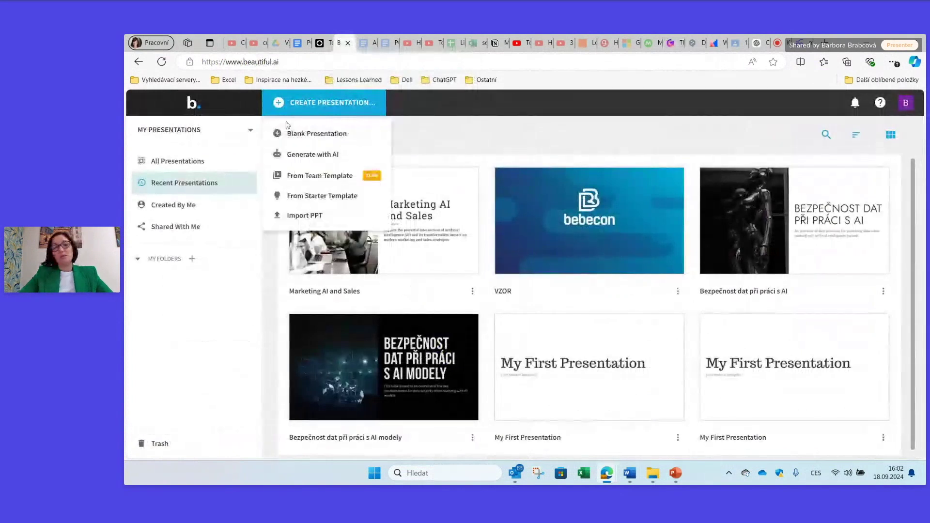
click(297, 63)
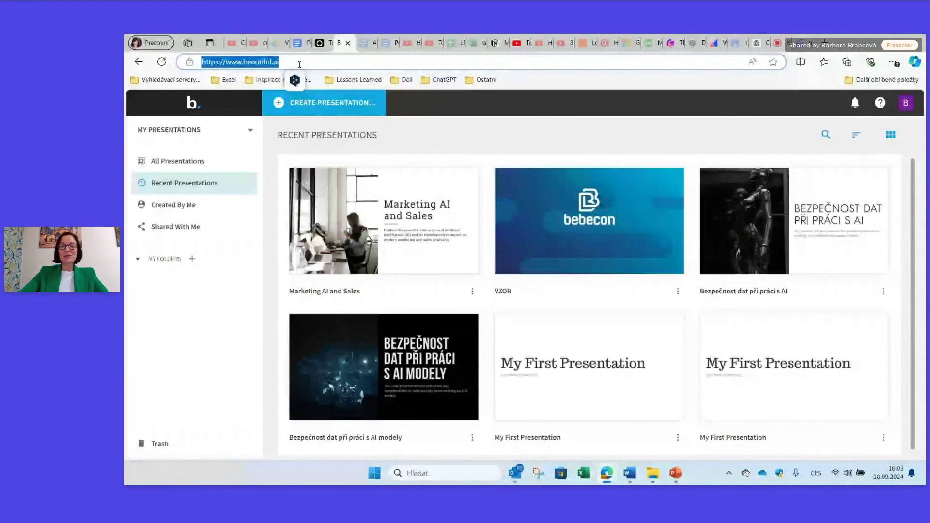
click(299, 64)
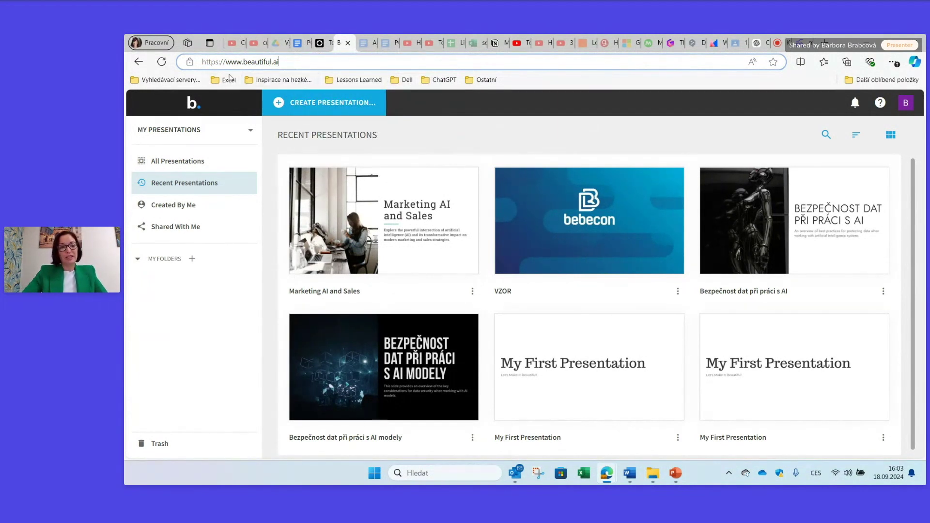
click(281, 103)
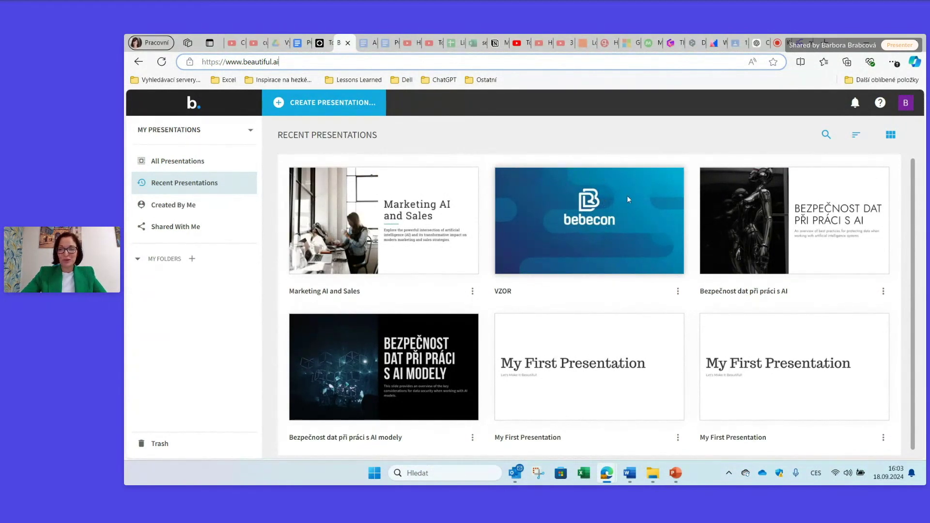
click(345, 103)
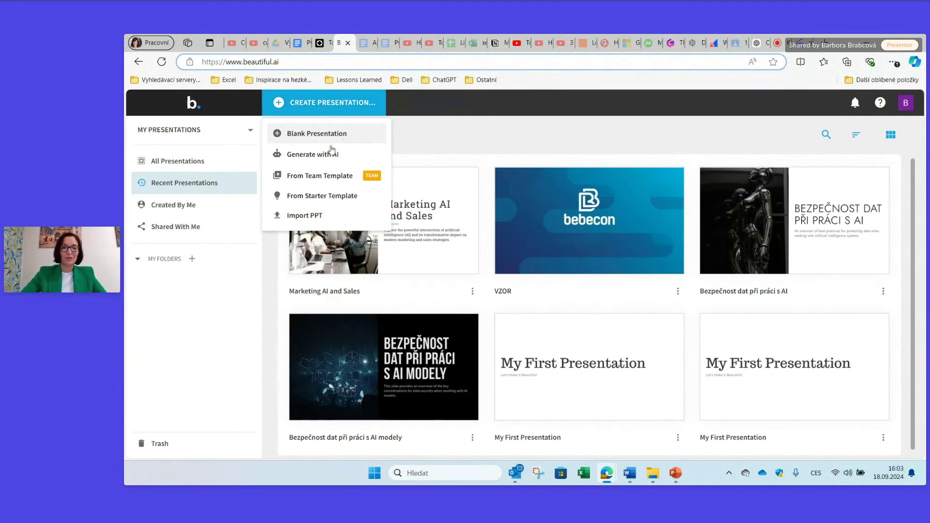
- Choose Generate with AI and enter 'Bezpečnost dat při práci s AI. Jazyk: čeština. 6 slidů.'
click(312, 156)
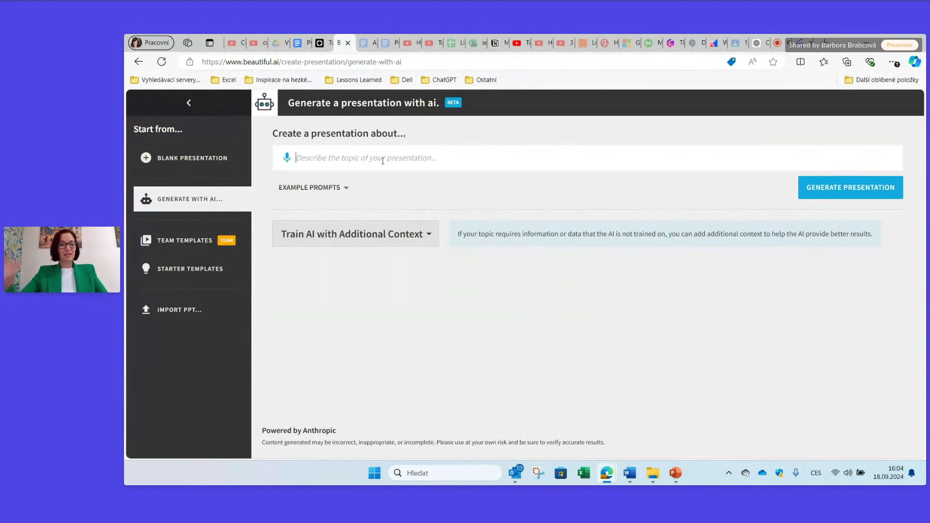
text(Bezpečnost dat při p)
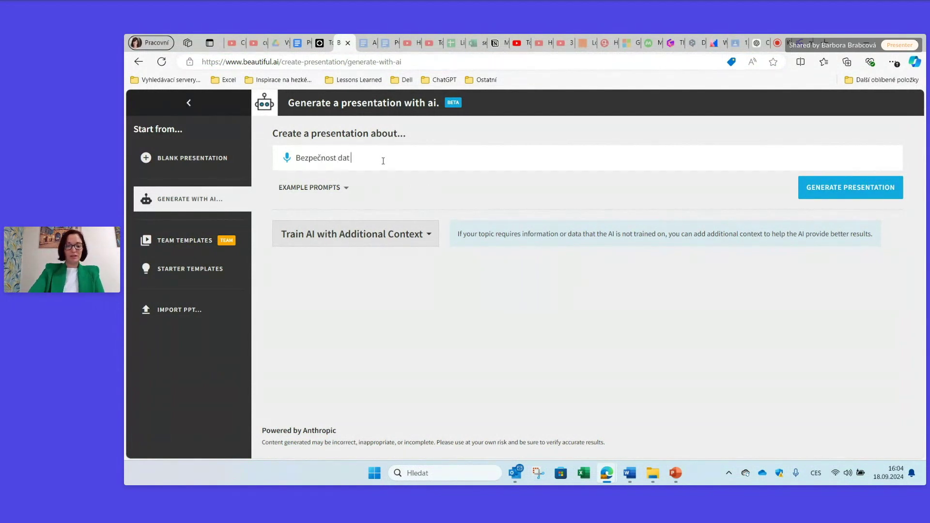
text(ráci s AI.)
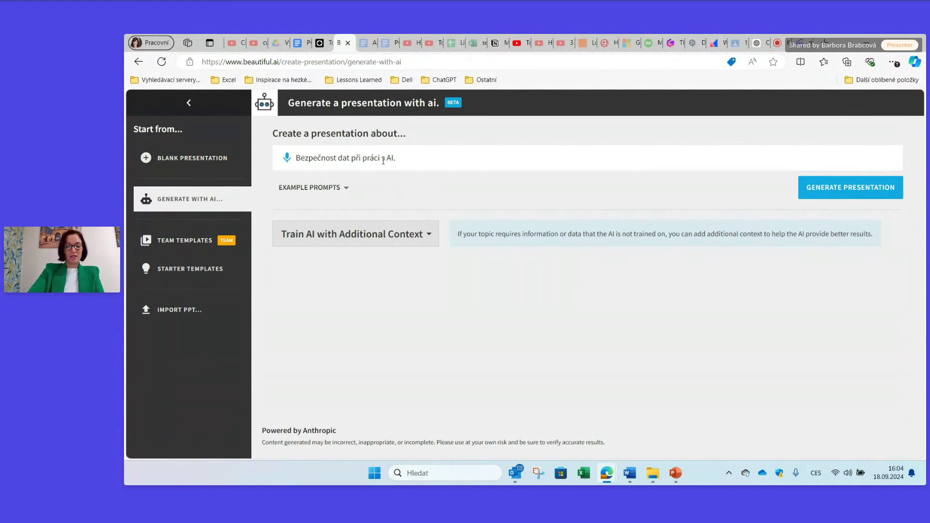
text( Jazyk: čeština)
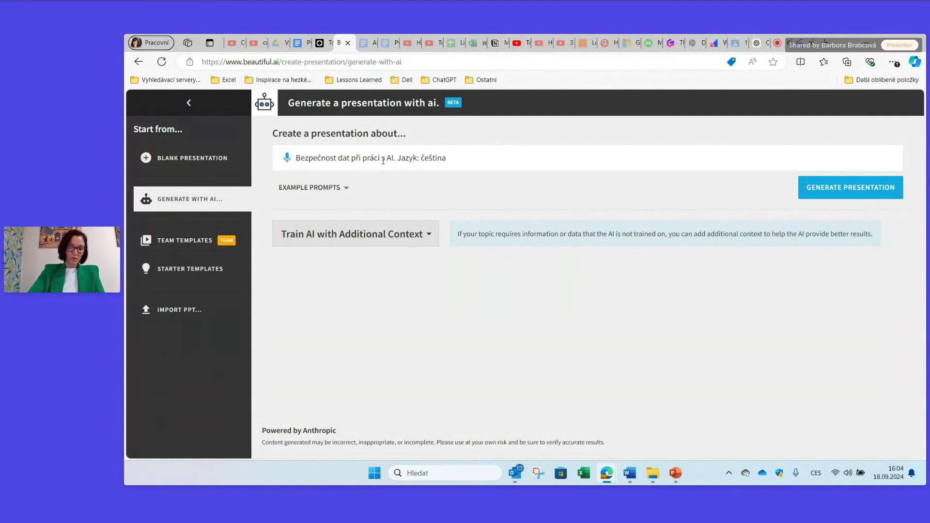
text(. 6 slidů.)
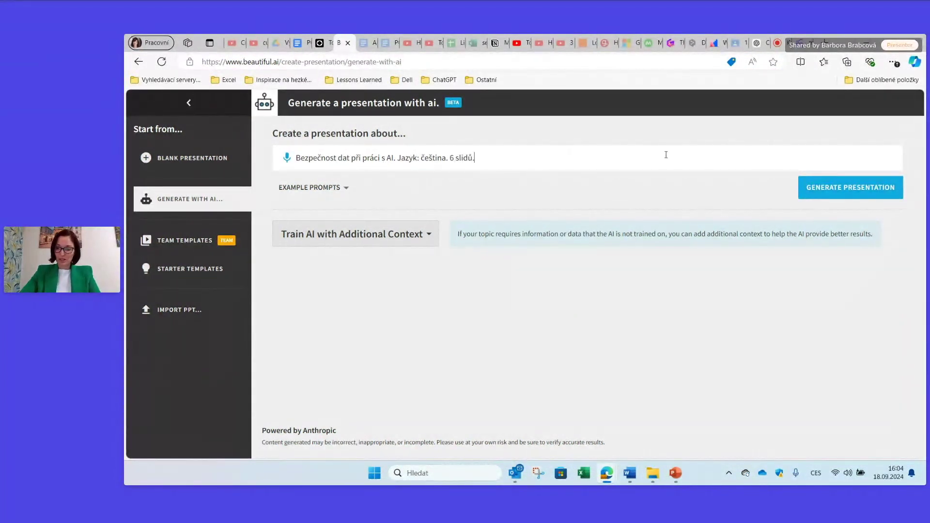
- Generate the Czech deck and step through all seven slides from Úvod to Závěr
click(866, 196)
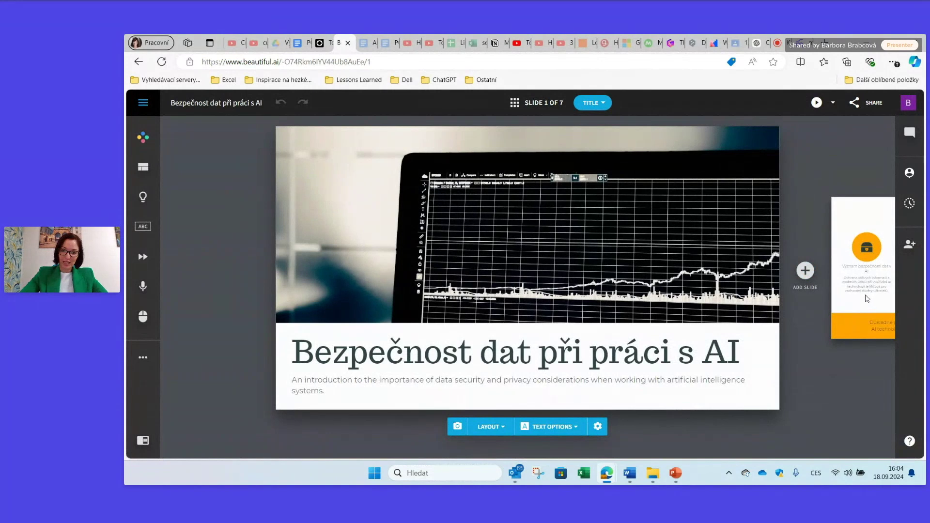
click(869, 320)
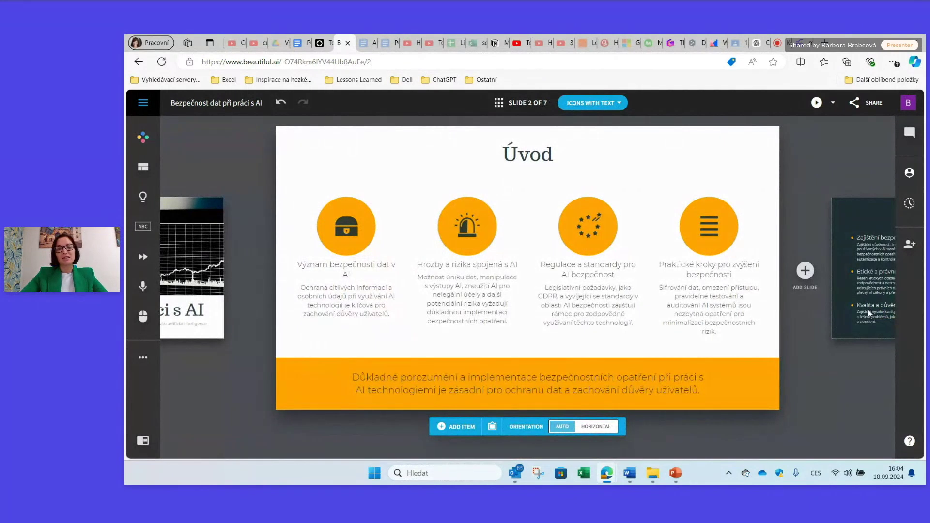
click(869, 313)
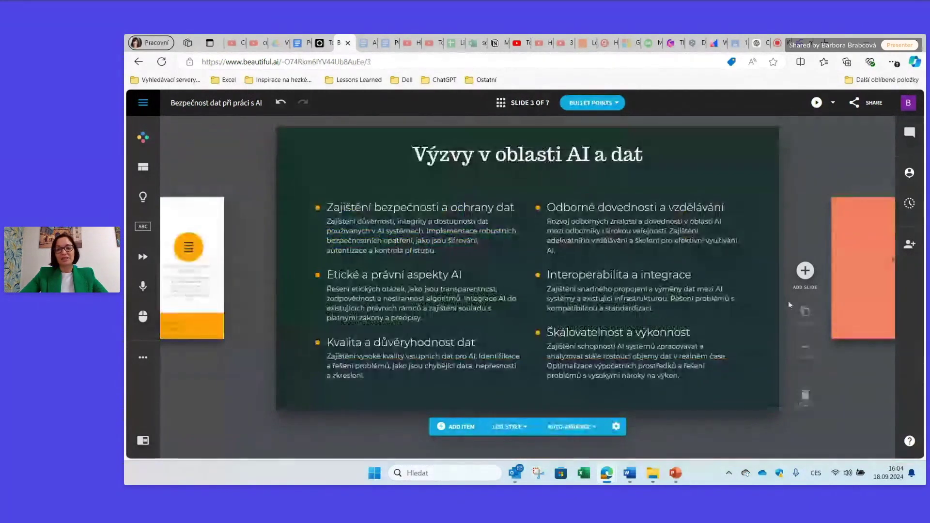
click(870, 297)
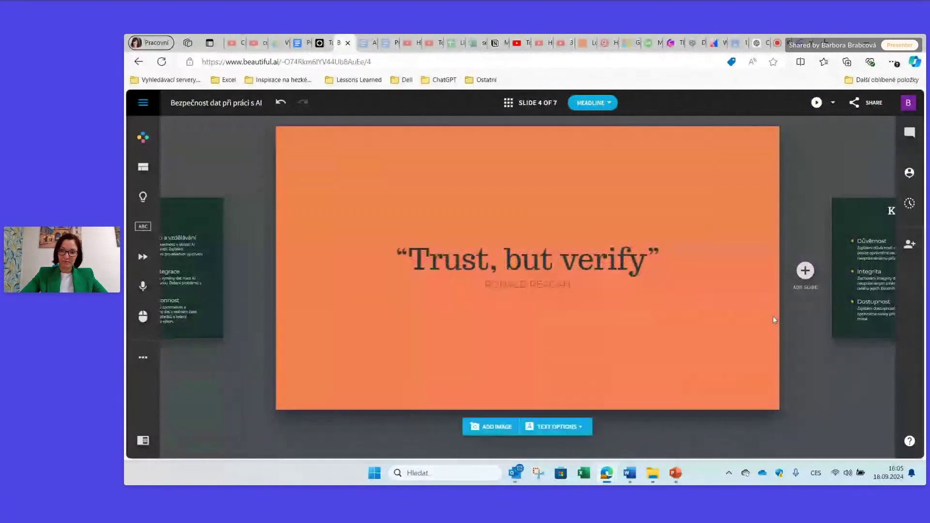
click(872, 297)
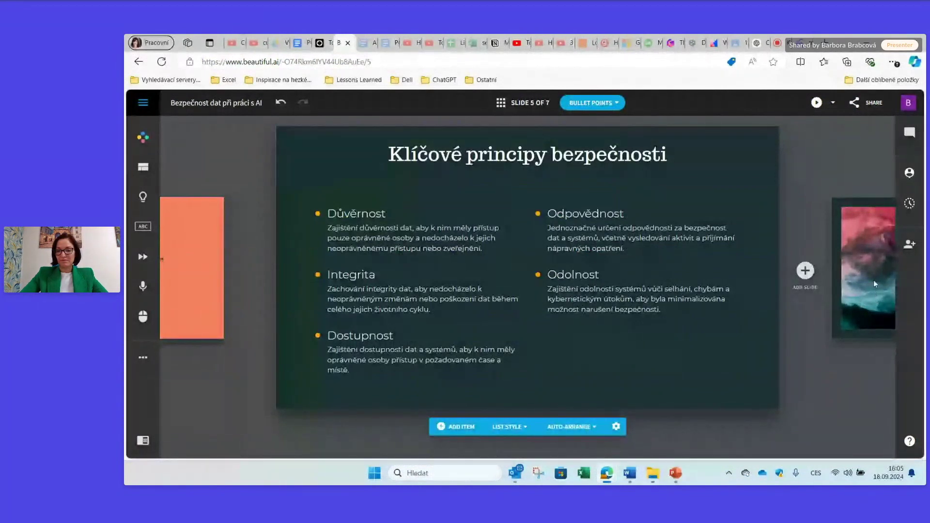
click(873, 280)
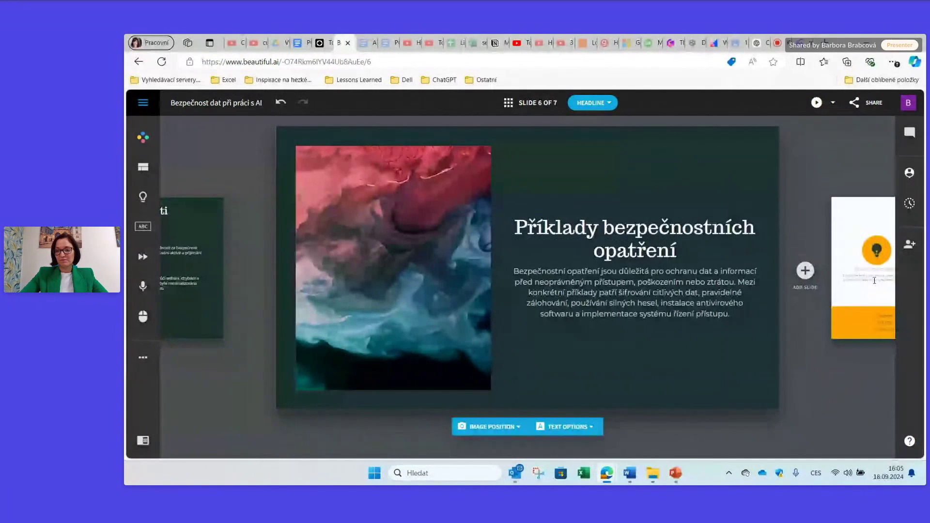
click(874, 280)
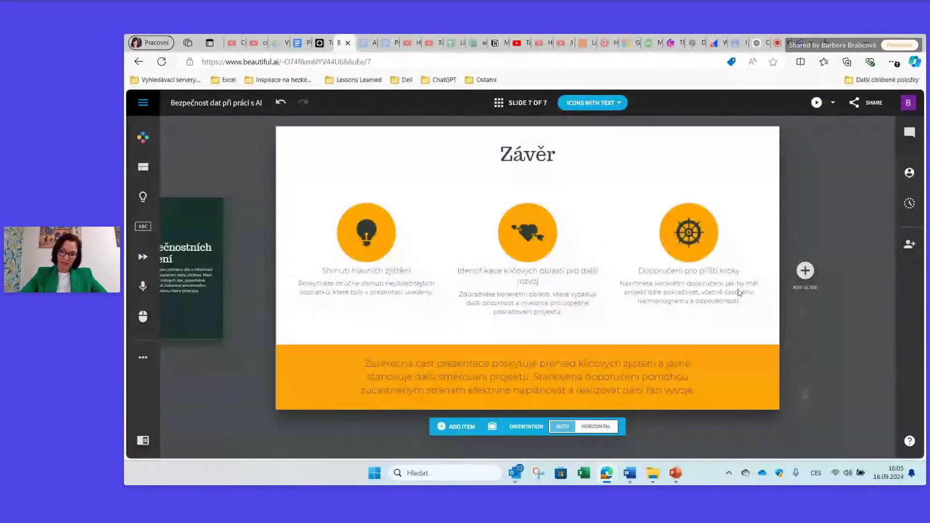
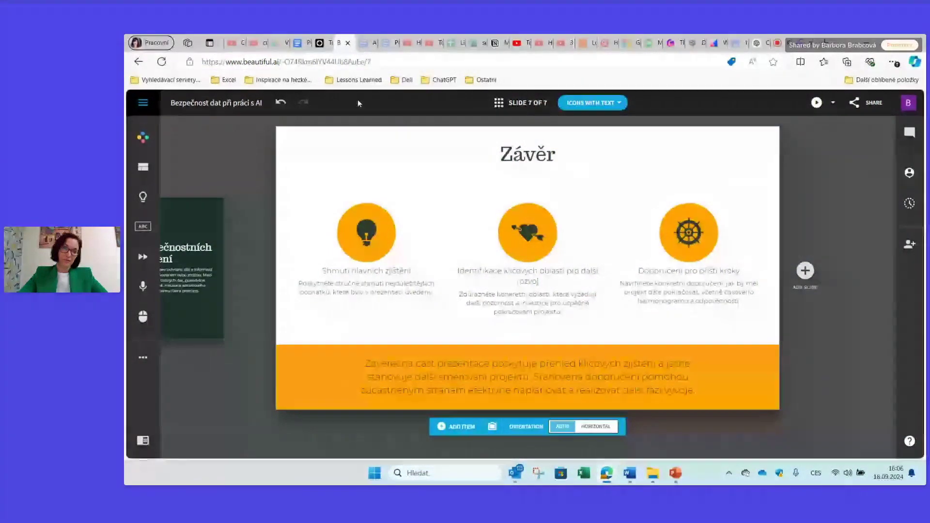
- Switch from the finished Beautiful.ai deck to Tome's AI presentation generator
click(327, 41)
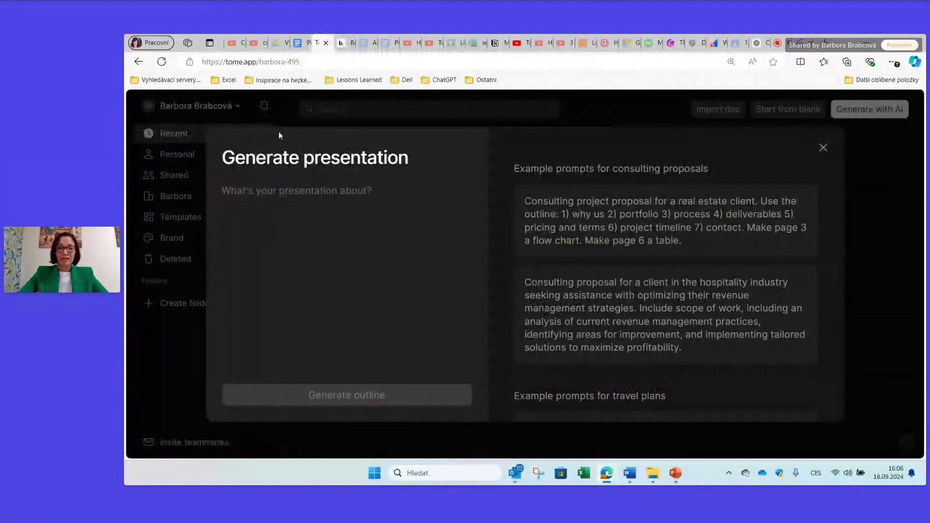
- Trim the address to tome.app and load the Tome home dashboard
click(316, 62)
click(316, 62)
key(BackSpace)
key(BackSpace)
key(BackSpace)
key(BackSpace)
key(BackSpace)
key(BackSpace)
key(BackSpace)
key(Return)
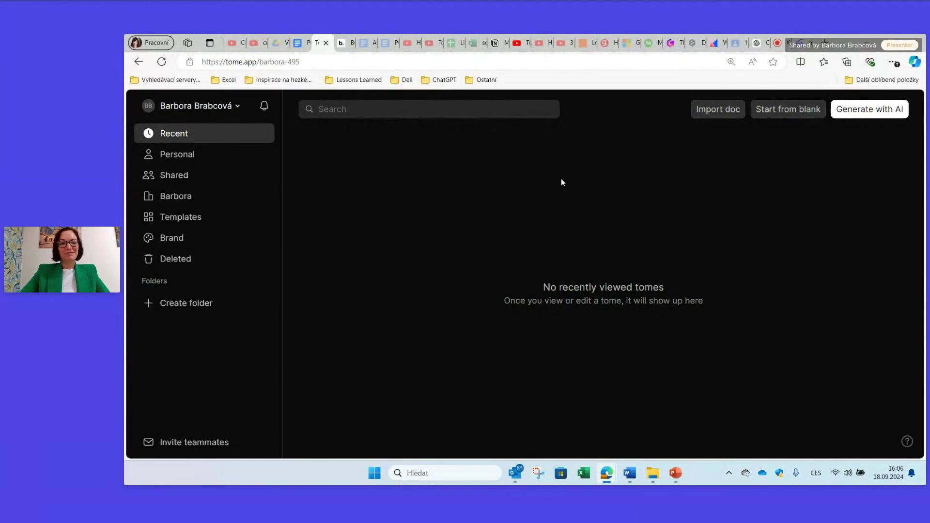
- Open and close Tome's Generate with AI dialog, then move to the Gamma tab
click(858, 115)
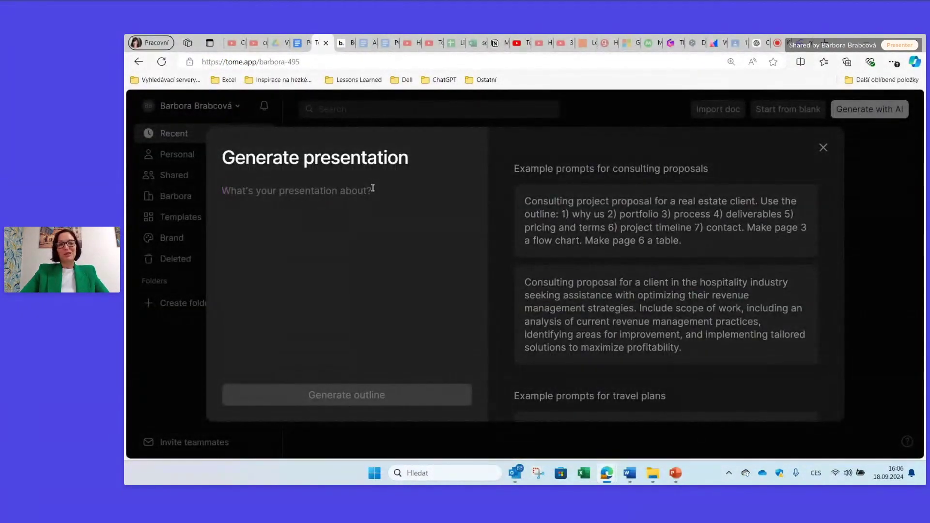
click(823, 148)
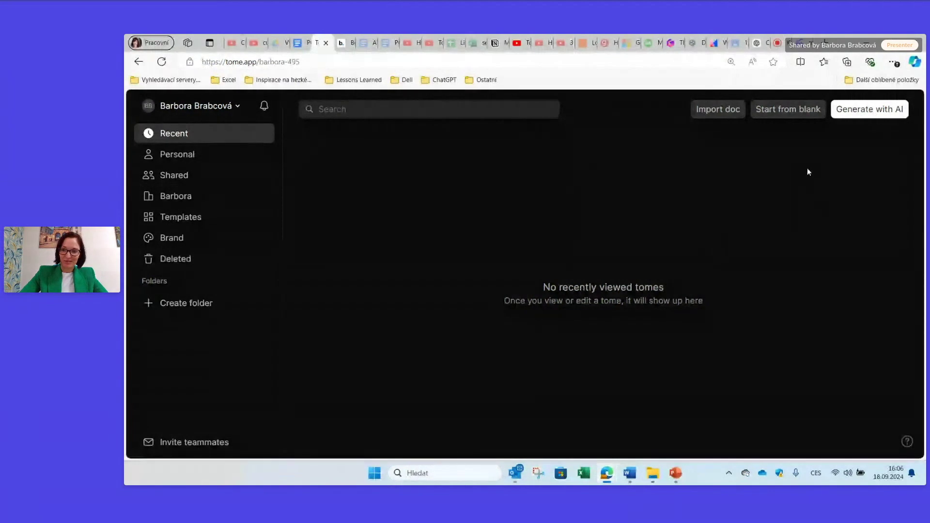
click(674, 42)
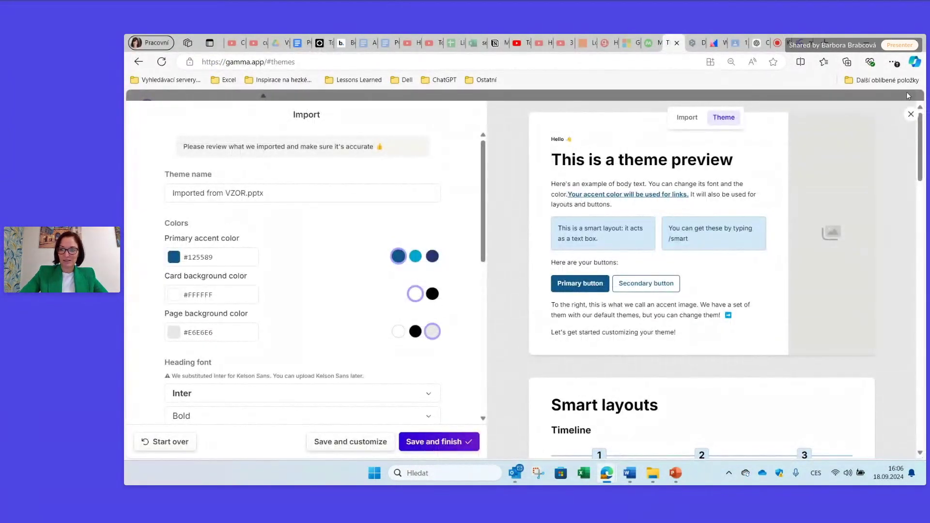
- Discard the imported VZOR theme and return to the gamma.app home dashboard
click(911, 114)
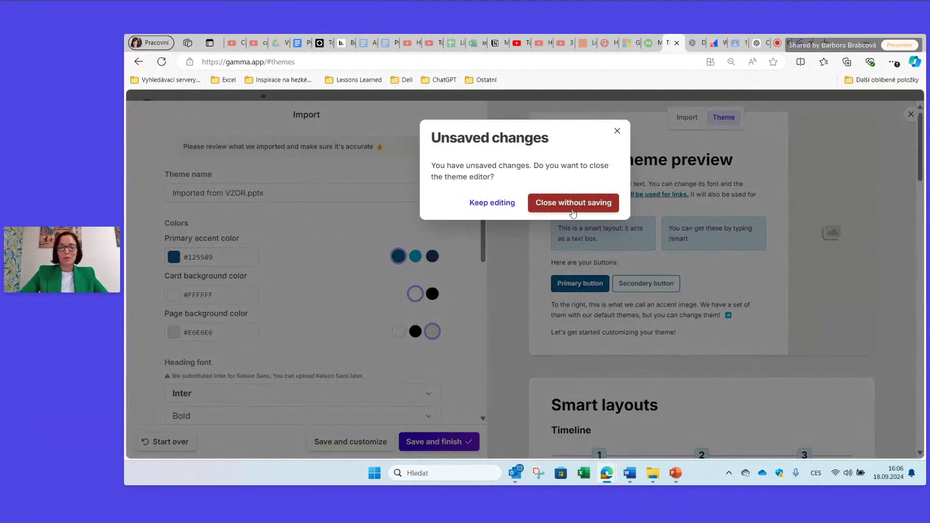
click(573, 203)
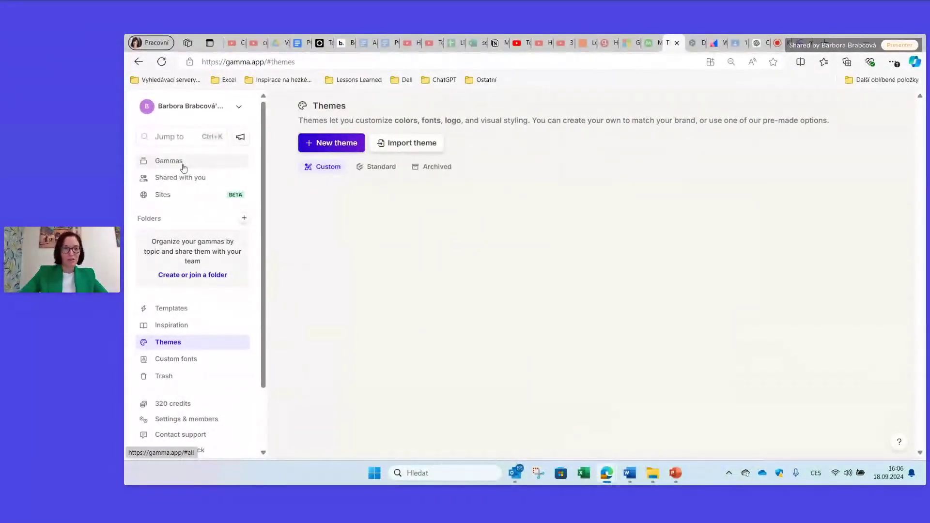
drag(296, 61, 267, 61)
key(BackSpace)
key(Return)
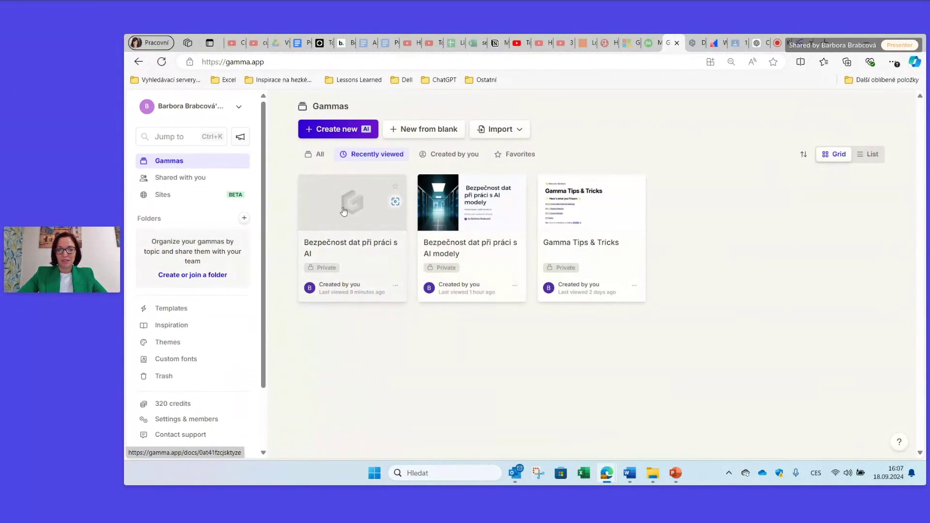
- Open the 'Bezpečnost dat při práci s AI' deck and scroll through all its cards
click(345, 210)
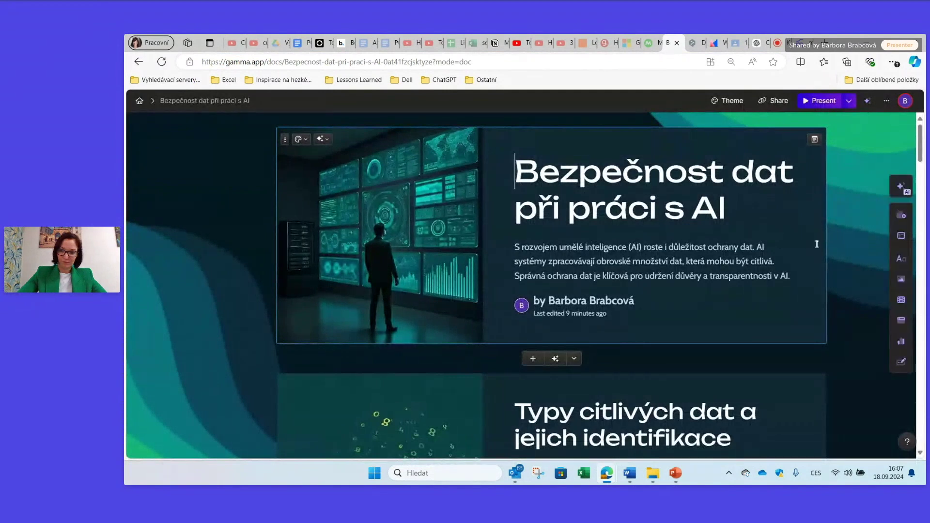
scroll(836, 251, down, 4)
scroll(819, 291, down, 3)
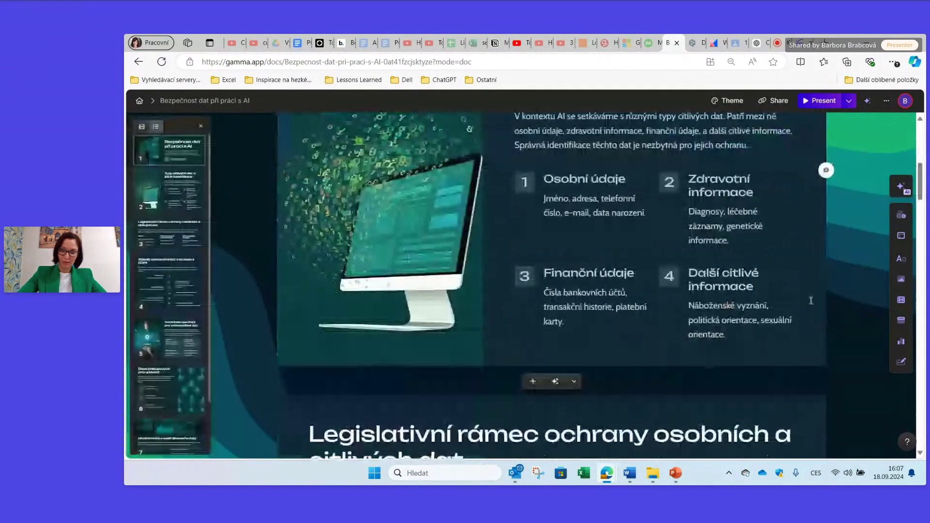
scroll(827, 297, down, 6)
scroll(828, 297, down, 6)
scroll(827, 297, down, 5)
scroll(827, 298, down, 5)
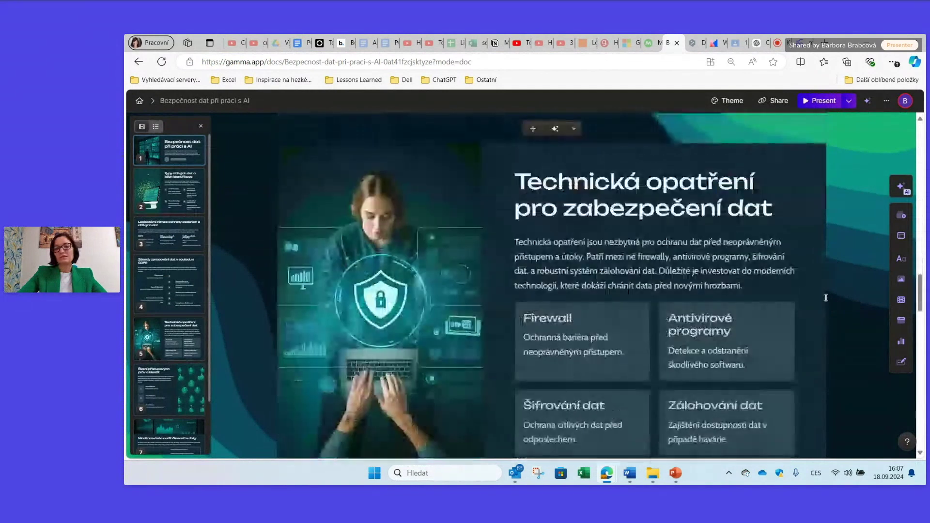
scroll(825, 297, down, 2)
scroll(826, 298, down, 5)
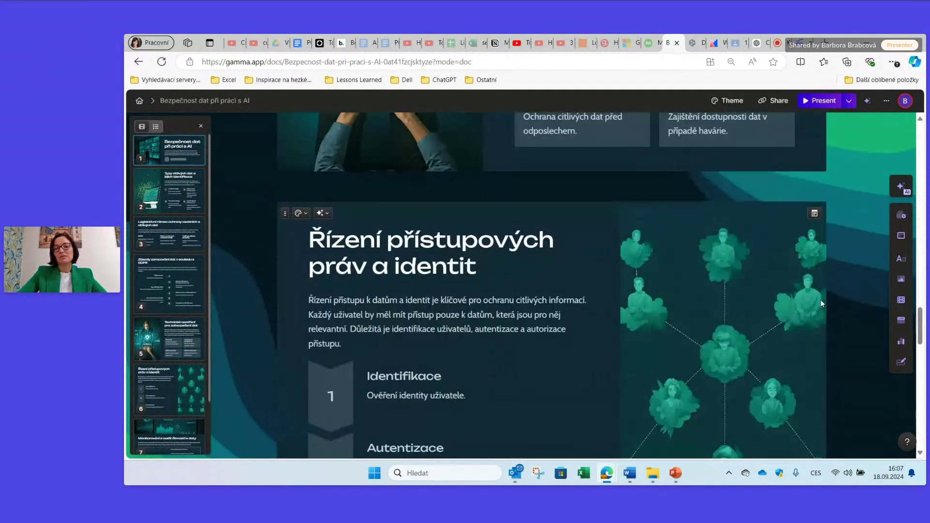
scroll(821, 301, down, 5)
scroll(821, 300, down, 2)
scroll(819, 304, down, 5)
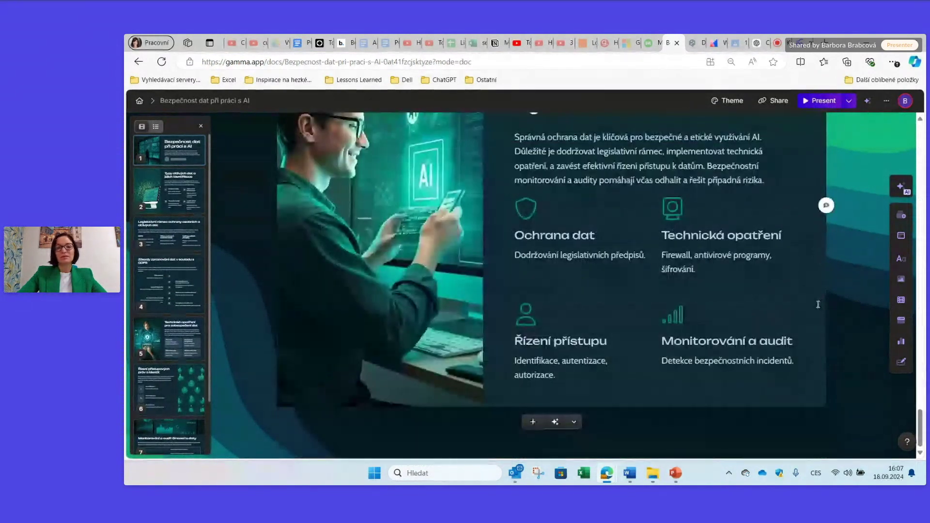
click(355, 45)
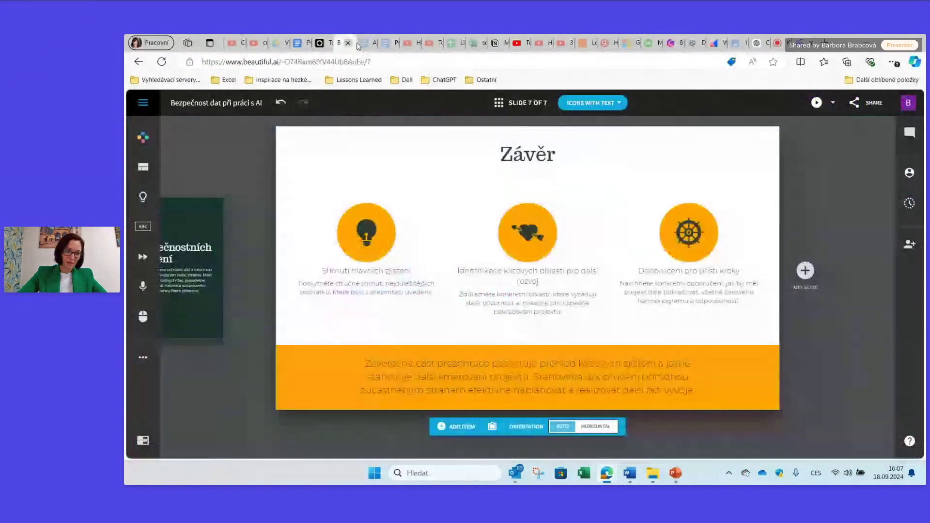
- Page back through the Beautiful.ai deck to its title slide, then switch to PowerPoint
key(Left)
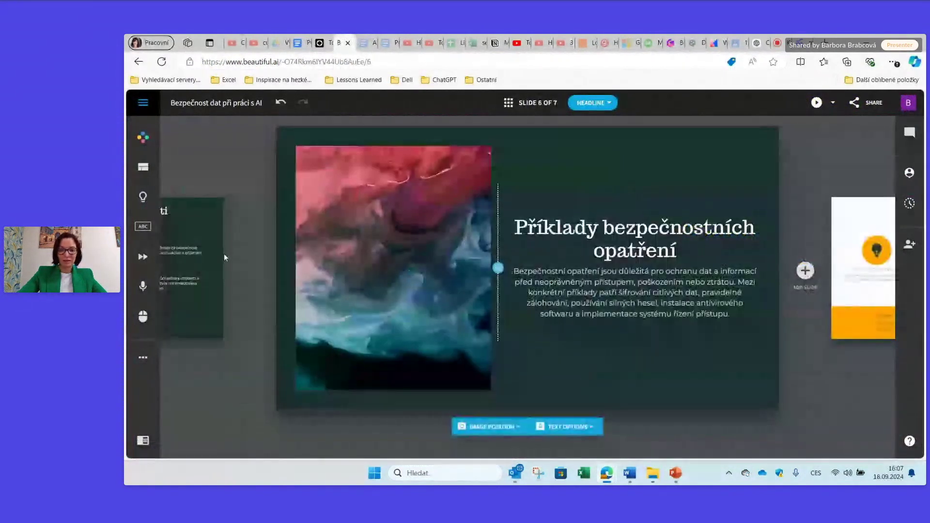
key(Left)
key(Left)
key(Left)
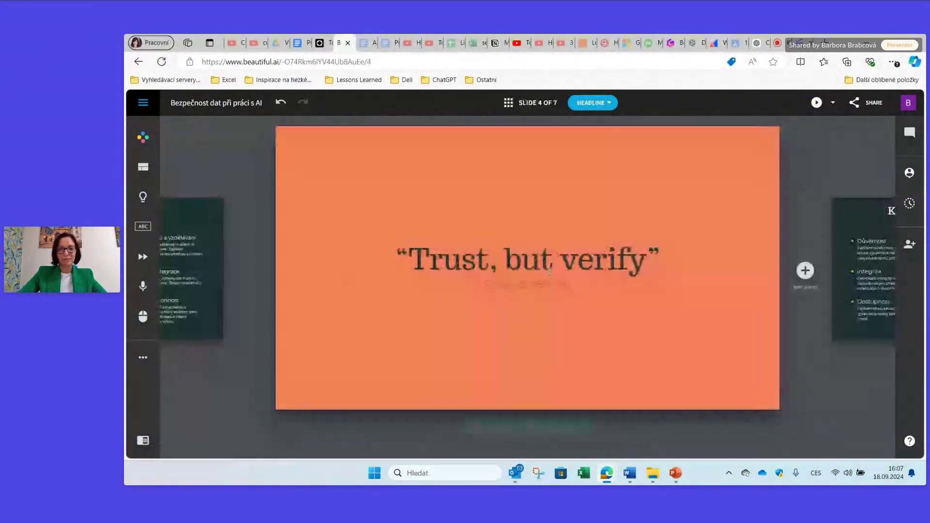
key(Left)
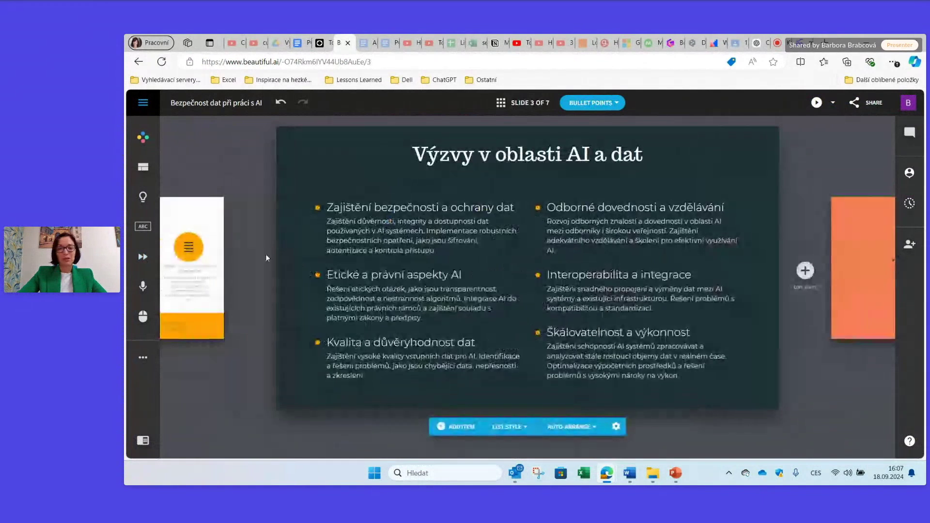
click(199, 261)
click(196, 261)
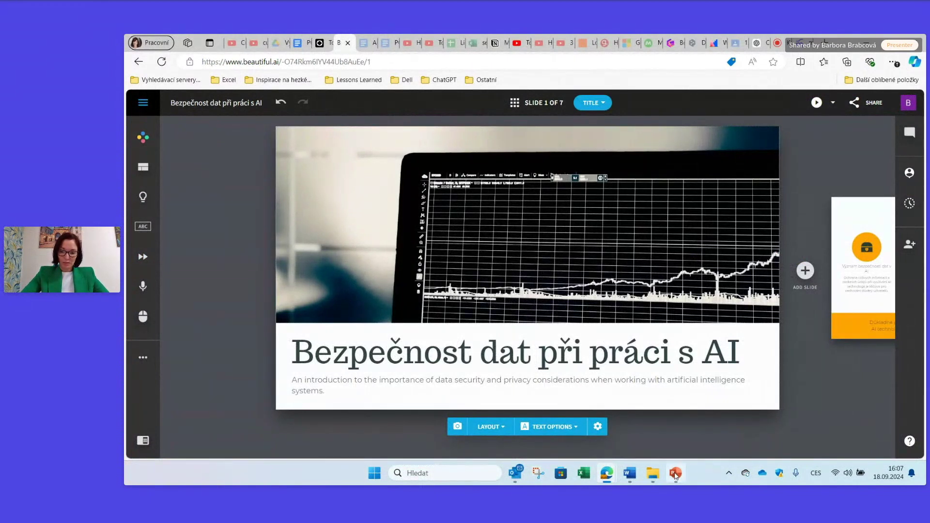
click(675, 473)
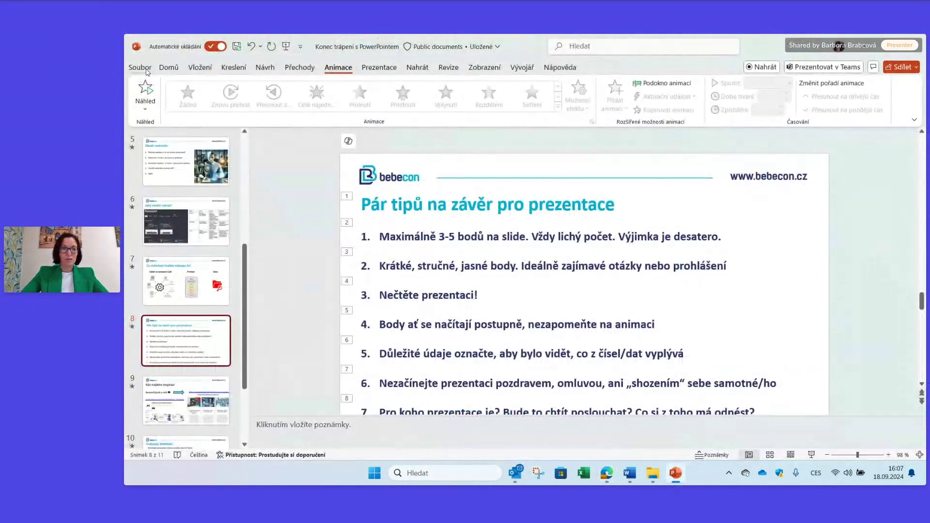
- Create a blank presentation, Prezentace1, and open the Copilot pane beside it
click(147, 70)
click(154, 113)
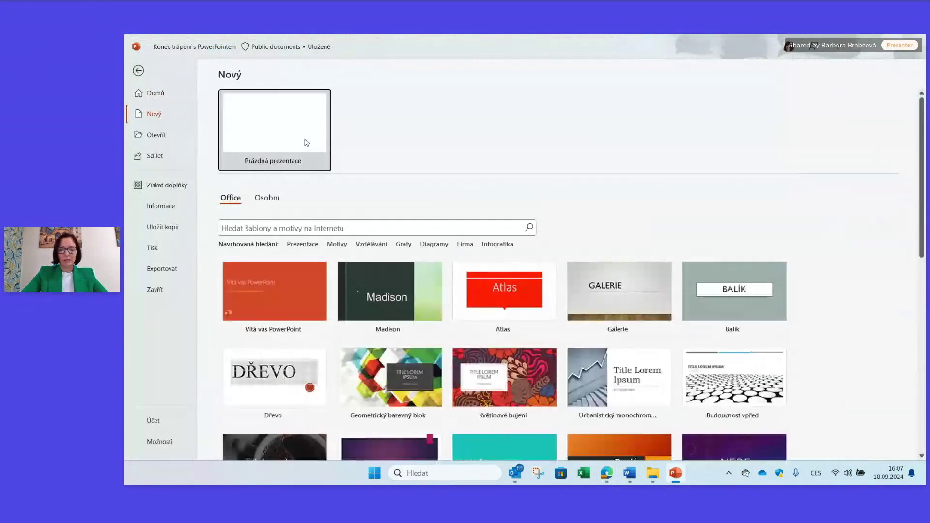
click(306, 142)
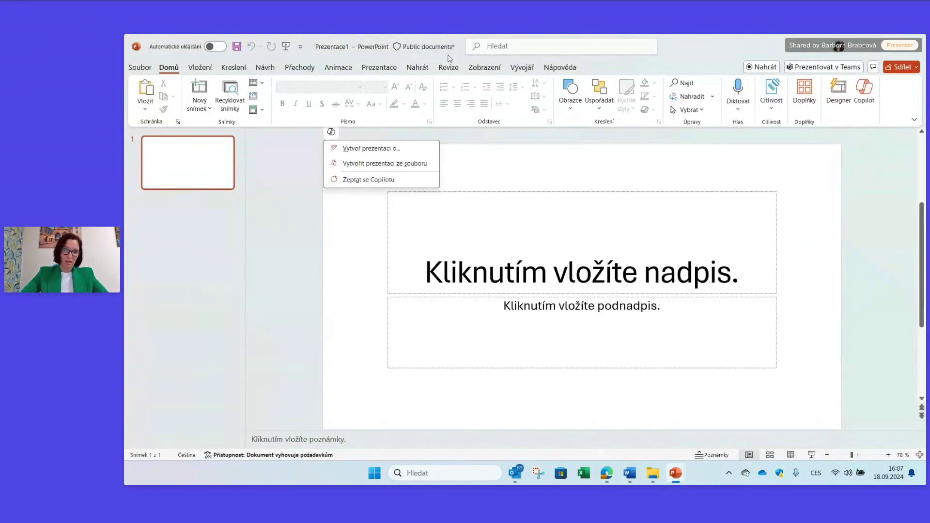
click(869, 93)
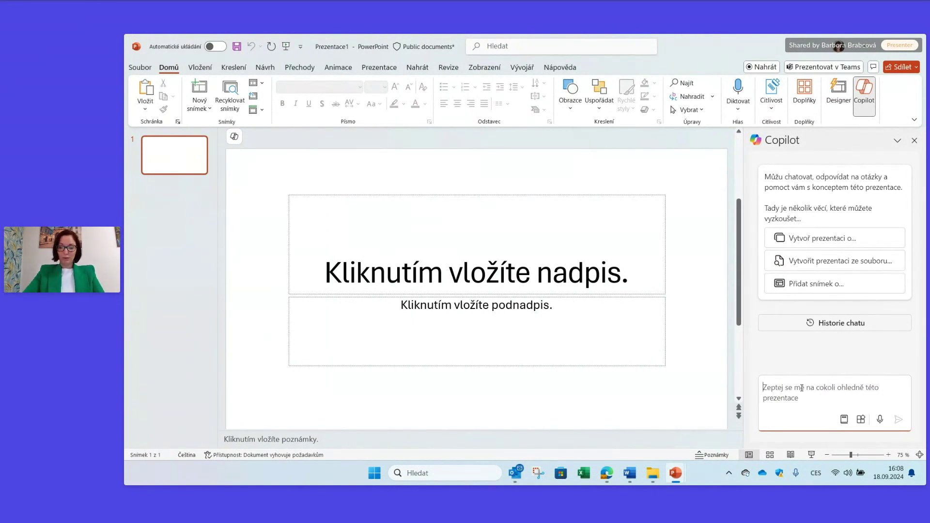
- Send Copilot the prompt 'Vytvoř prezentaci o bezpečnosti dat při práci s AI. Jazyk: čeština. 6 slidů.'
text(V)
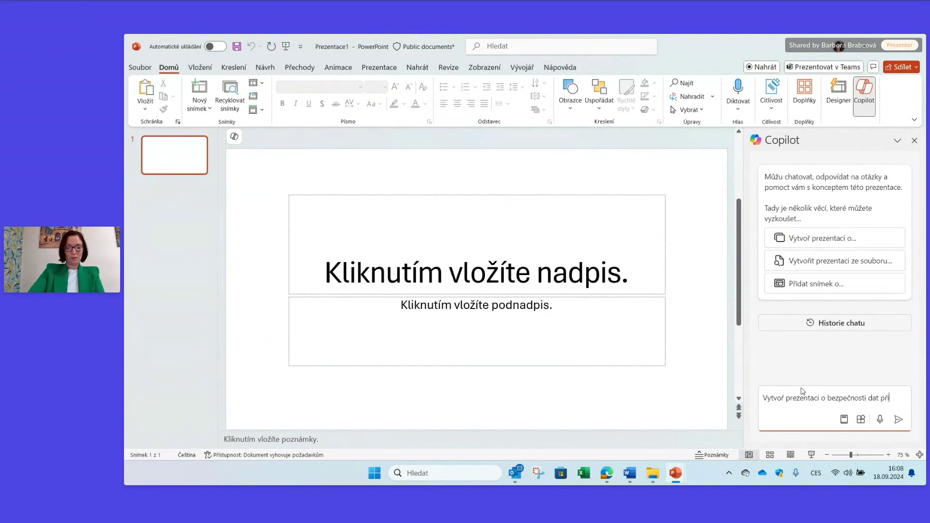
text(i )
text(AI. )
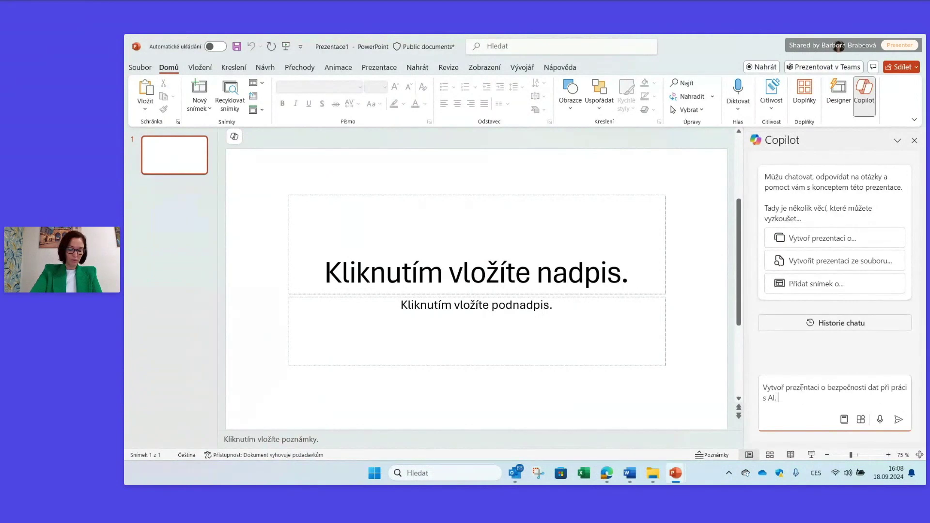
text(Jazyk: čeština.)
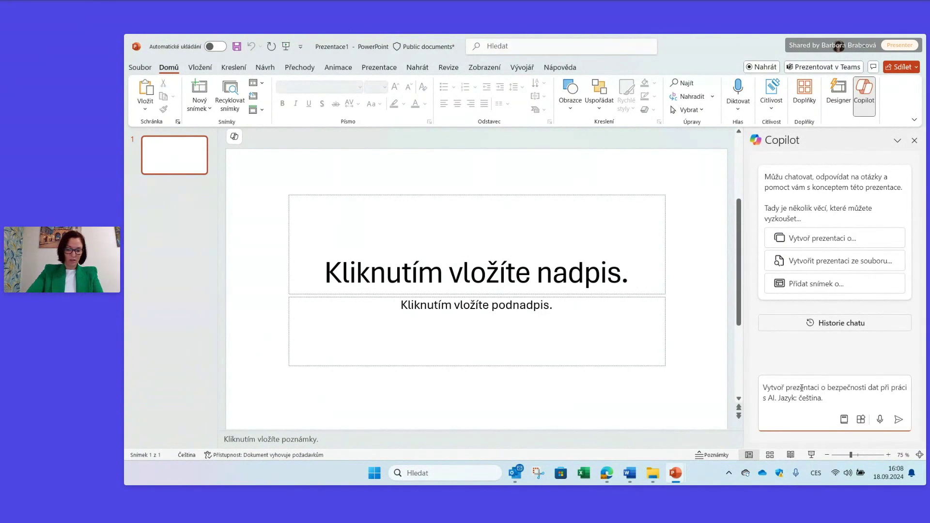
text(ů.)
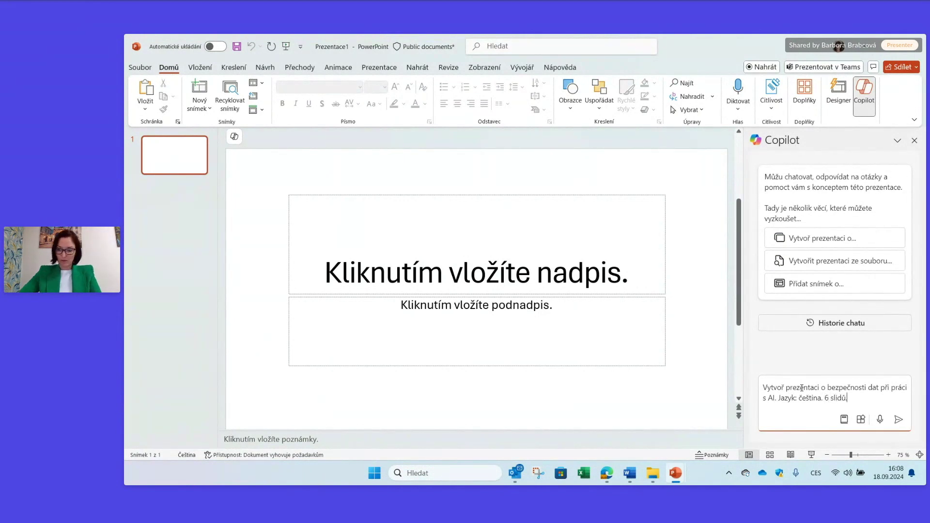
click(899, 419)
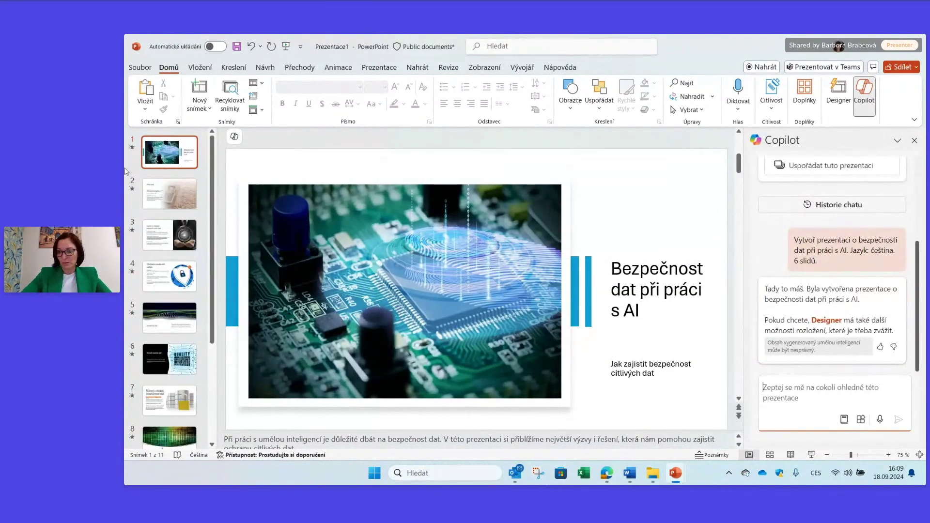
- Browse the generated slides 2 through 9, from Přehled to Vícefaktorová autentizace
scroll(180, 312, down, 1)
scroll(179, 312, down, 2)
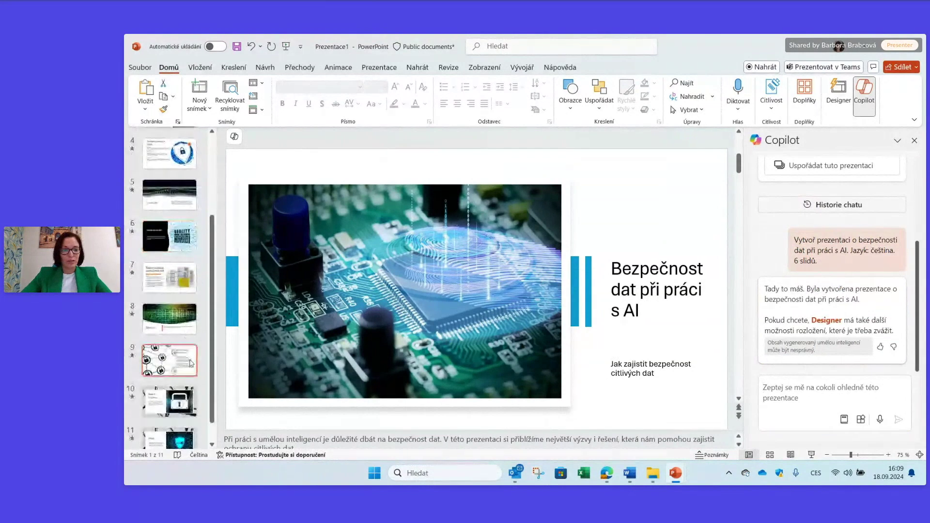
scroll(179, 312, down, 2)
scroll(179, 310, up, 3)
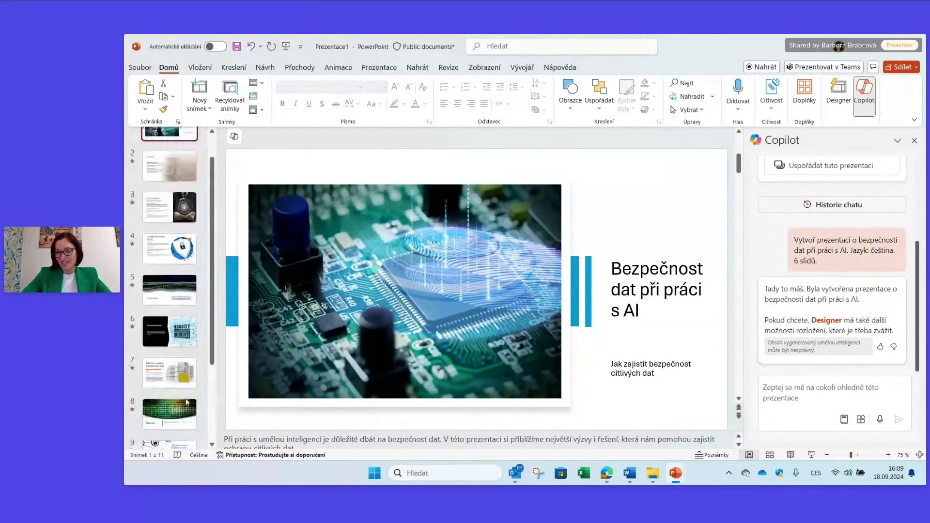
scroll(175, 242, up, 2)
click(173, 194)
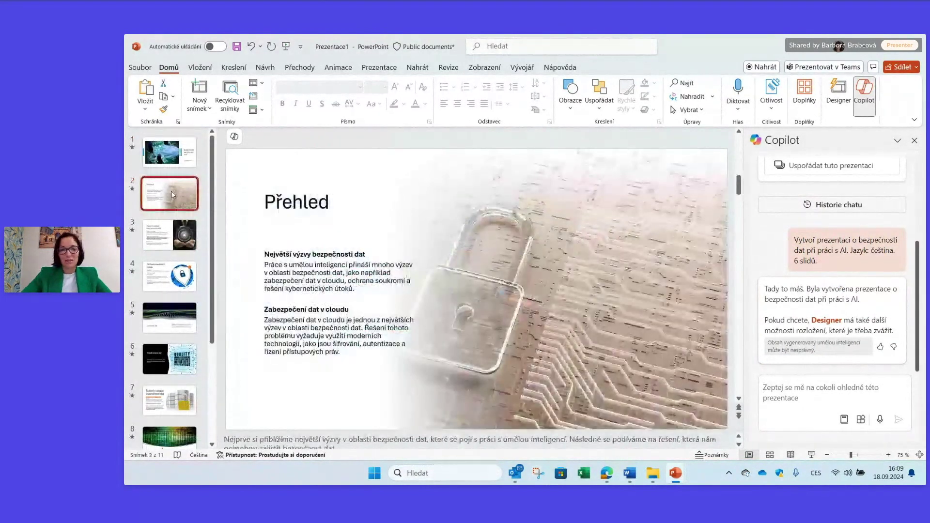
click(177, 228)
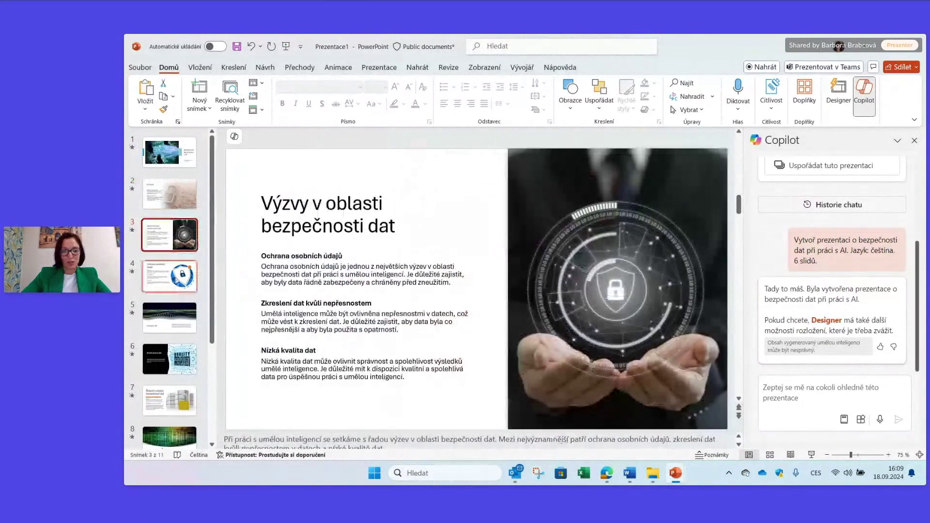
drag(175, 285, 179, 324)
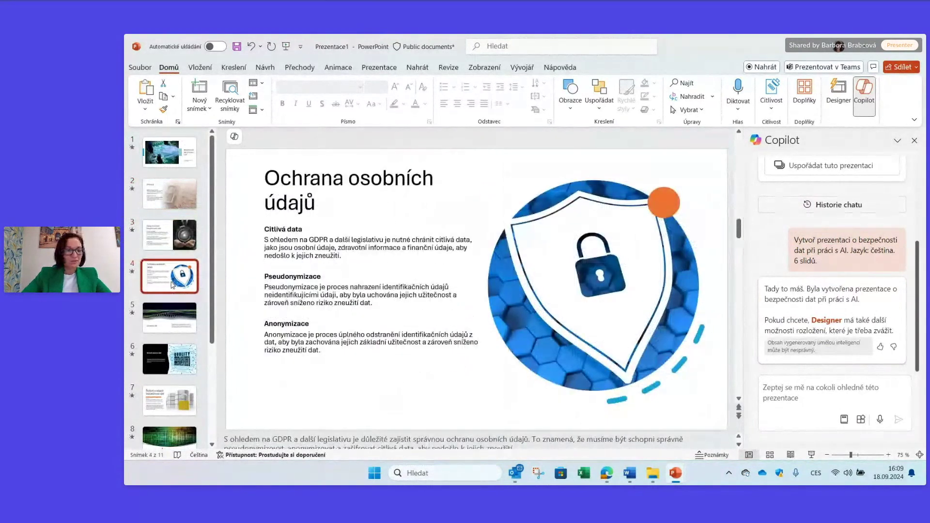
click(180, 324)
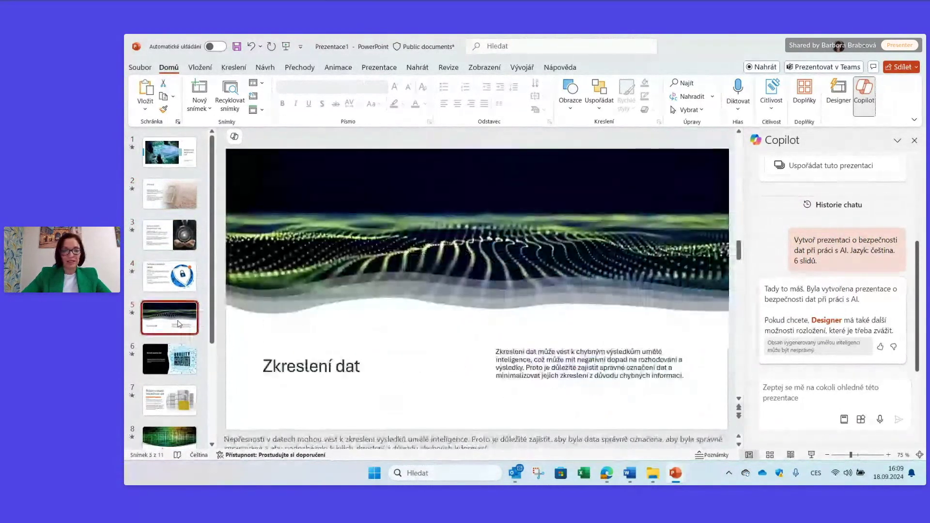
click(179, 365)
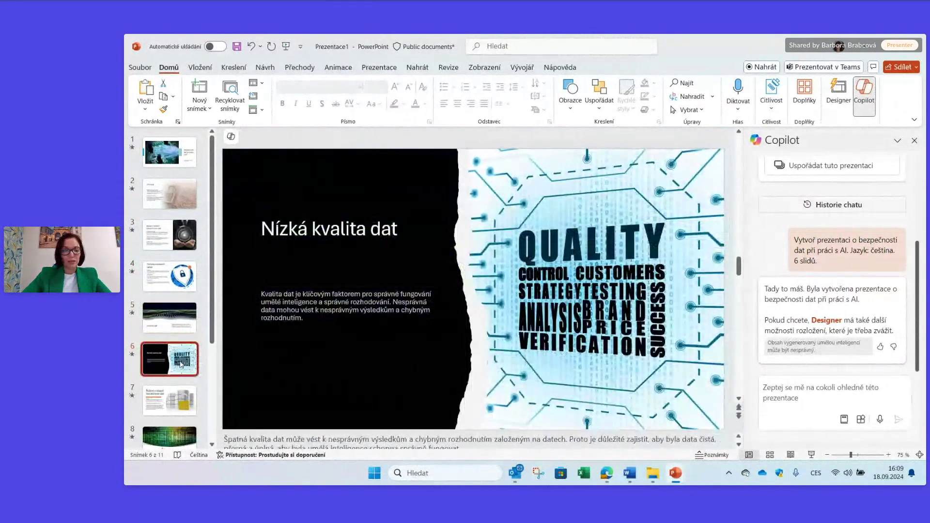
click(184, 401)
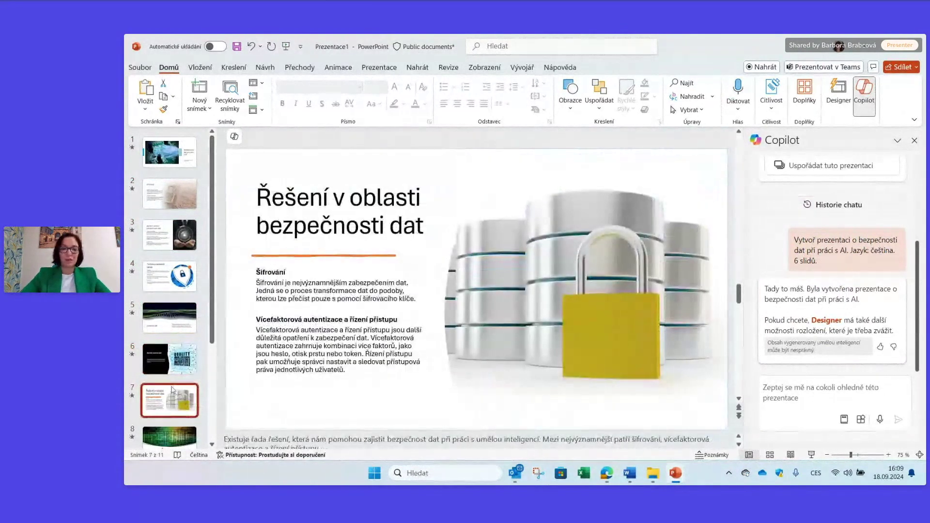
scroll(189, 387, down, 2)
click(175, 396)
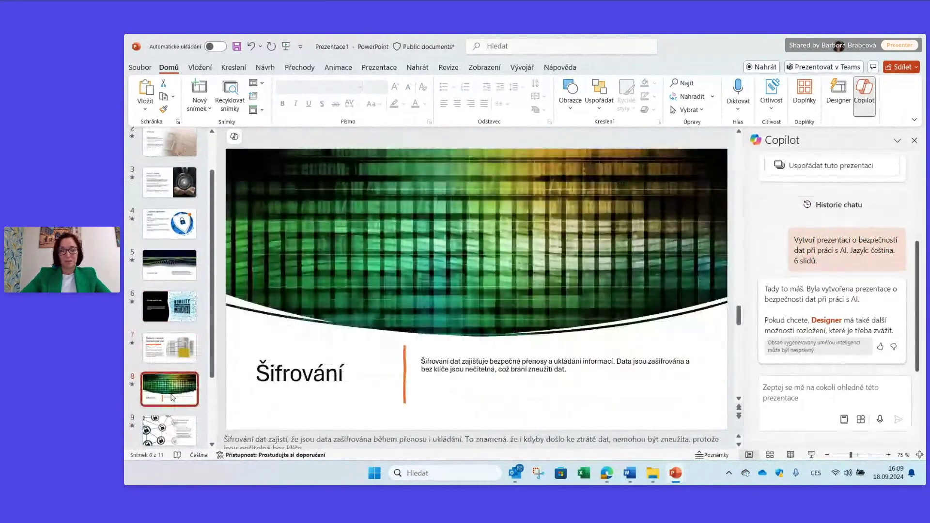
click(173, 429)
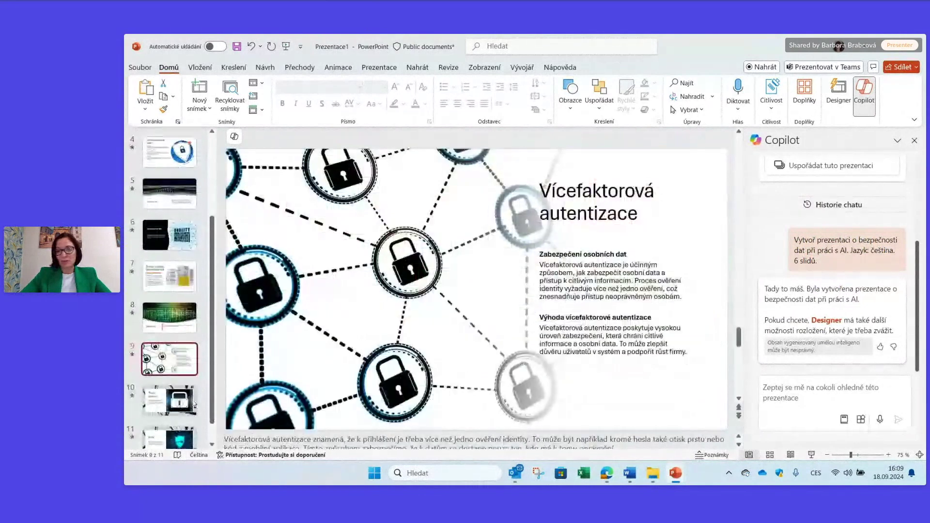
- Return to slide 6, select its QUALITY picture and request Designer layout ideas
click(194, 271)
click(170, 235)
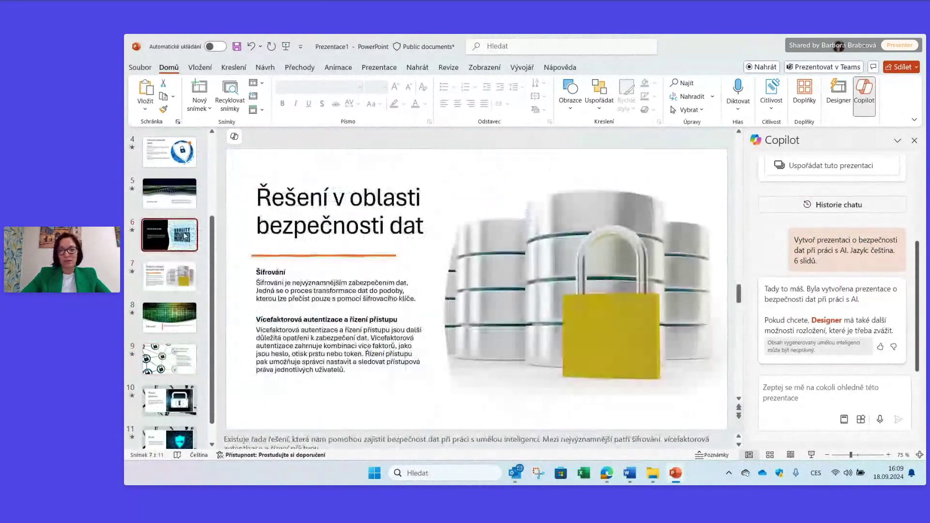
click(581, 197)
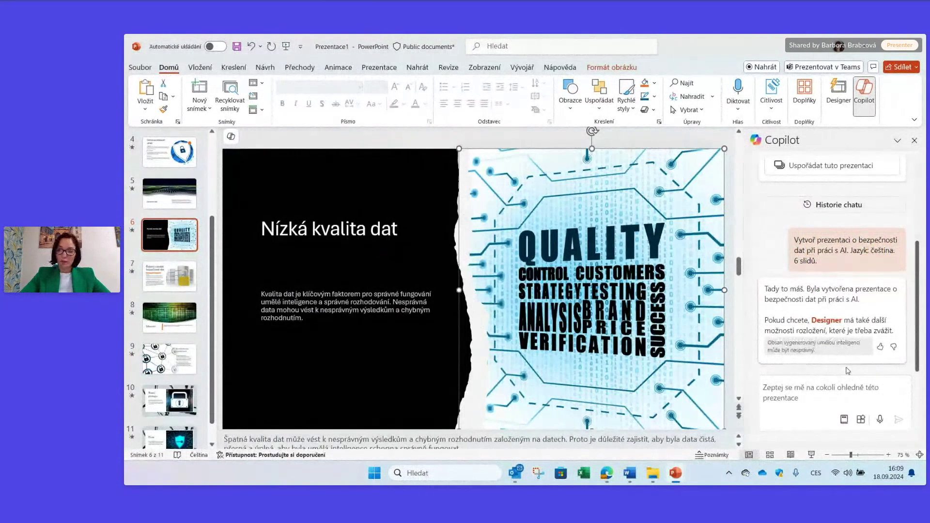
click(842, 93)
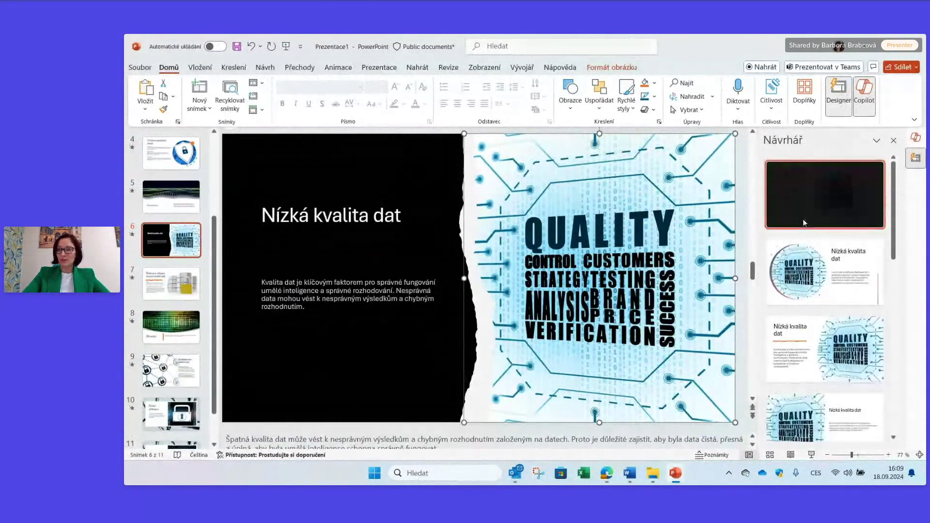
- Apply the first Designer layout to slide 6 and deselect the picture to view it
click(856, 197)
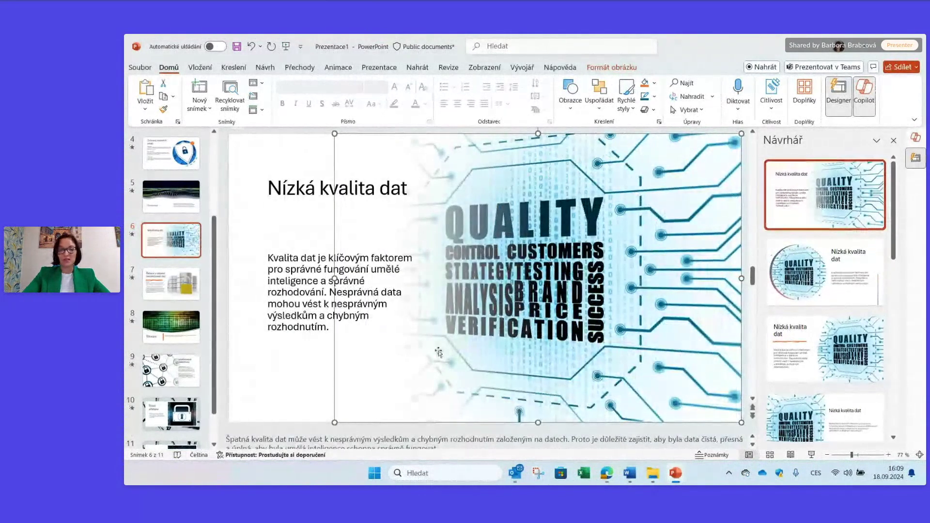
click(283, 410)
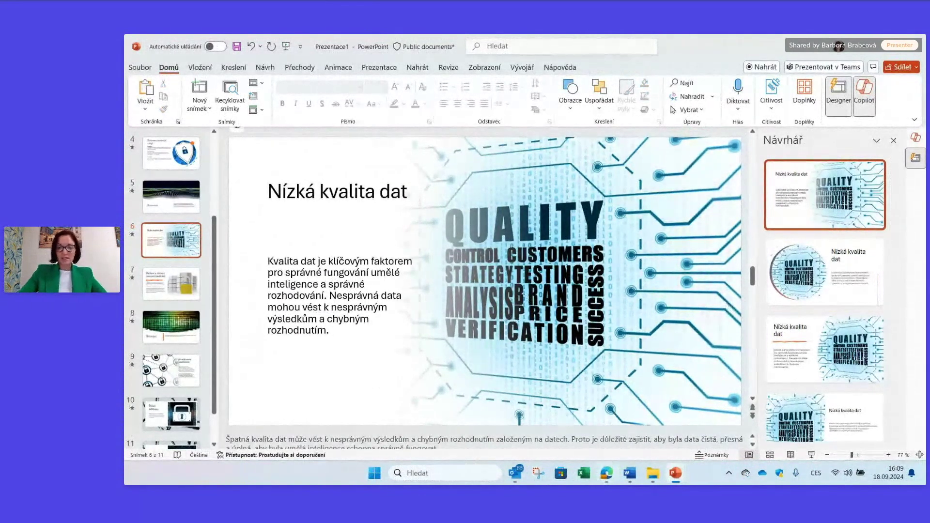
mouse_move(606, 473)
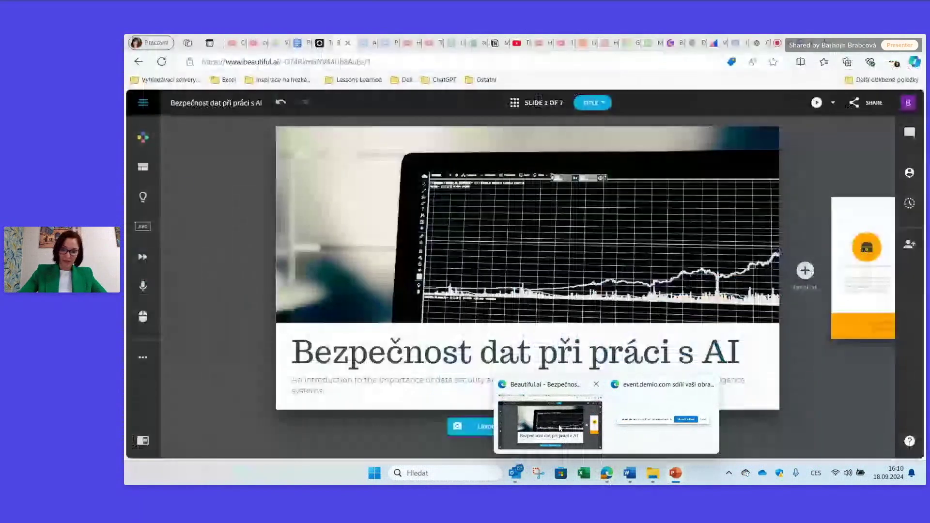
- Read the attendee chat questions in the Demio webinar, then return to PowerPoint
click(773, 42)
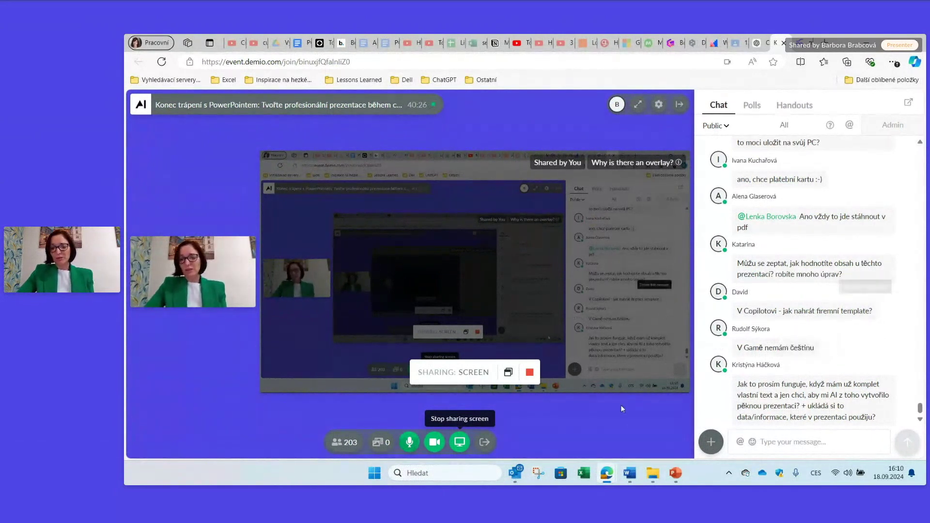
mouse_move(675, 473)
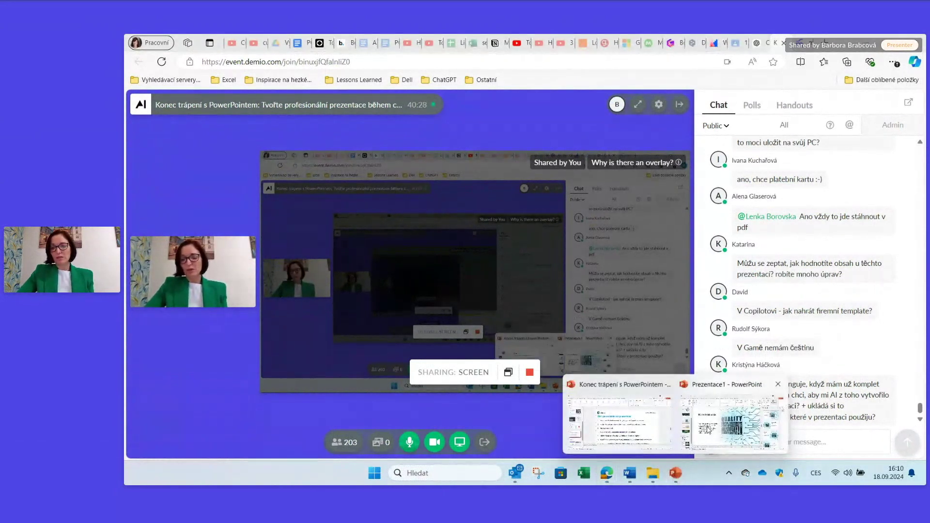
click(708, 429)
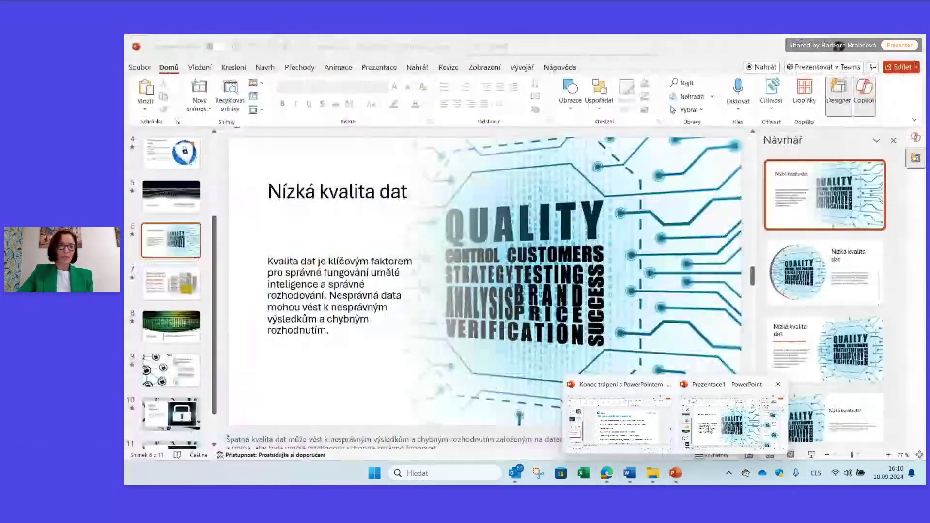
- Show the next row of themes in the Návrh tab's Themes gallery
click(287, 69)
click(265, 67)
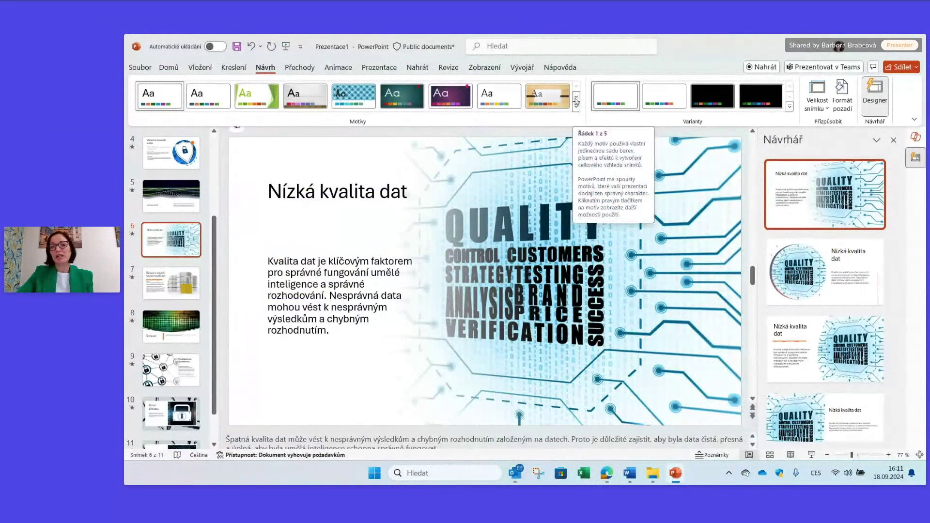
click(576, 102)
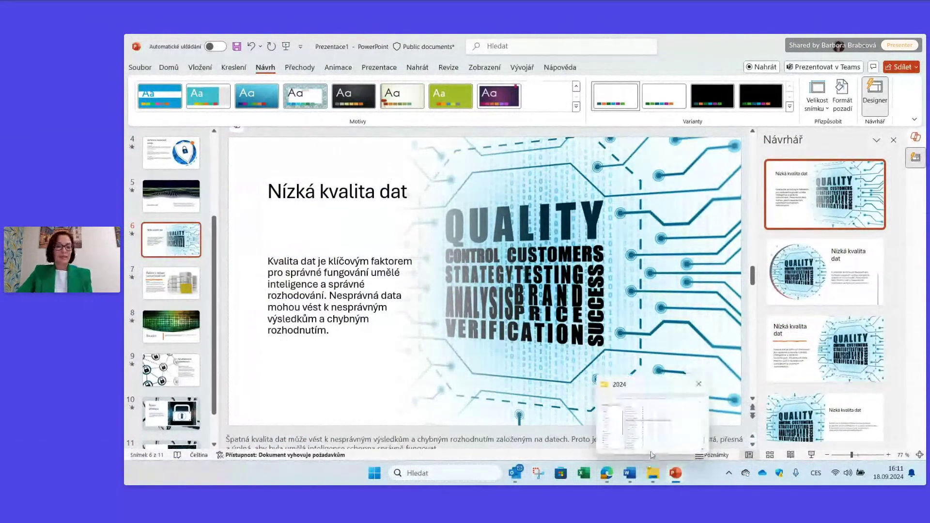
click(652, 473)
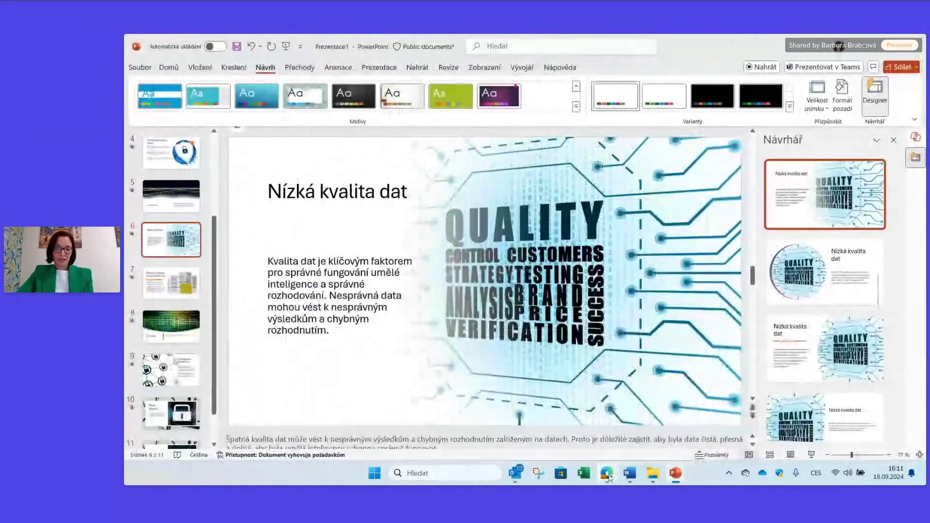
mouse_move(606, 472)
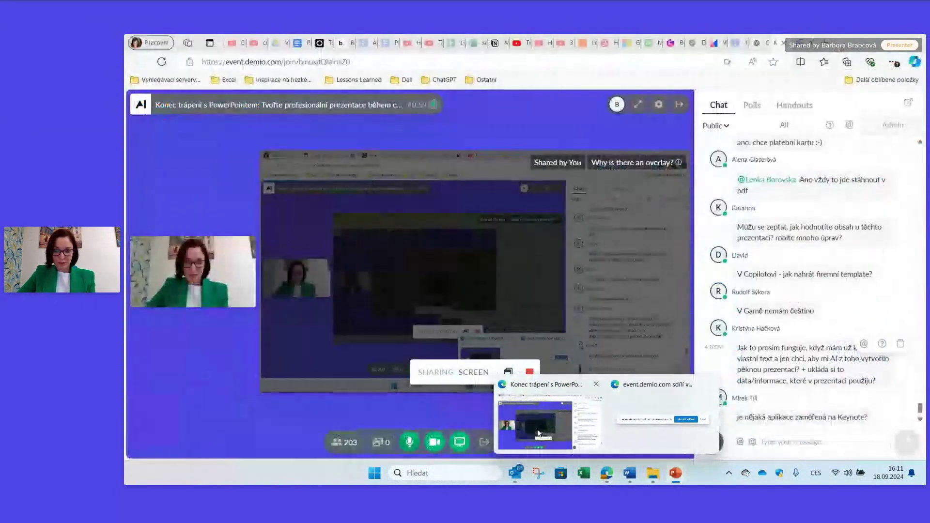
- Leave the Demio webinar in Edge and bring up the empty GPT-4o ChatGPT page
click(538, 432)
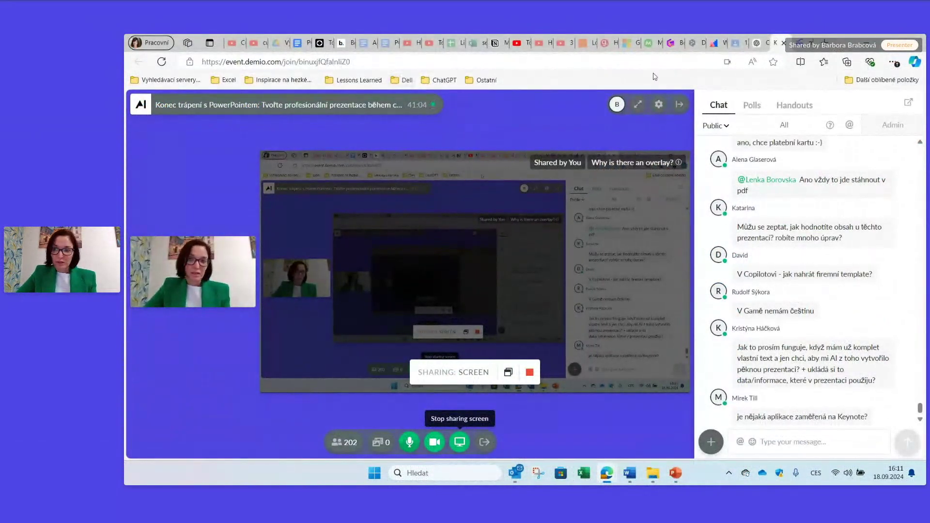
click(759, 43)
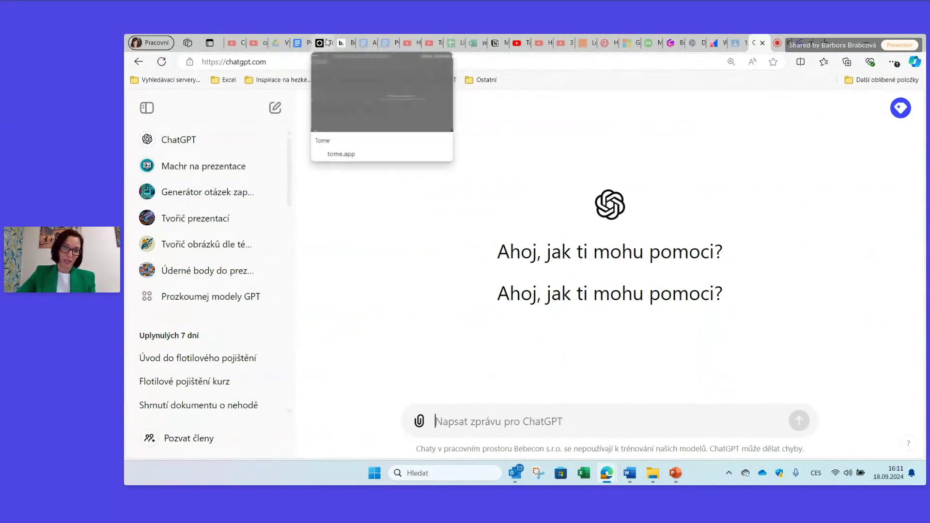
- Switch to the Google Docs webinar notes and scroll through its tool sections
click(296, 43)
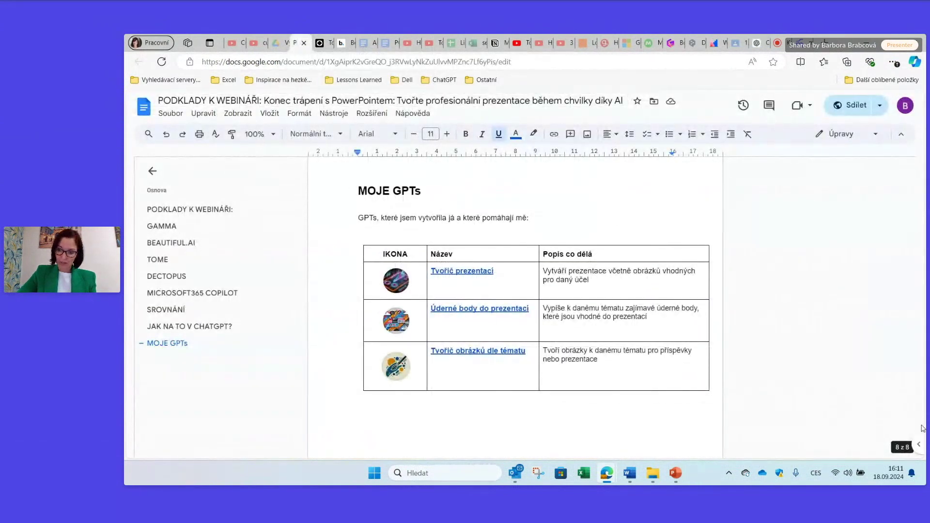
scroll(917, 368, up, 5)
scroll(916, 364, up, 5)
scroll(915, 356, up, 5)
scroll(914, 348, up, 5)
scroll(915, 348, up, 5)
scroll(847, 344, up, 5)
scroll(775, 339, up, 5)
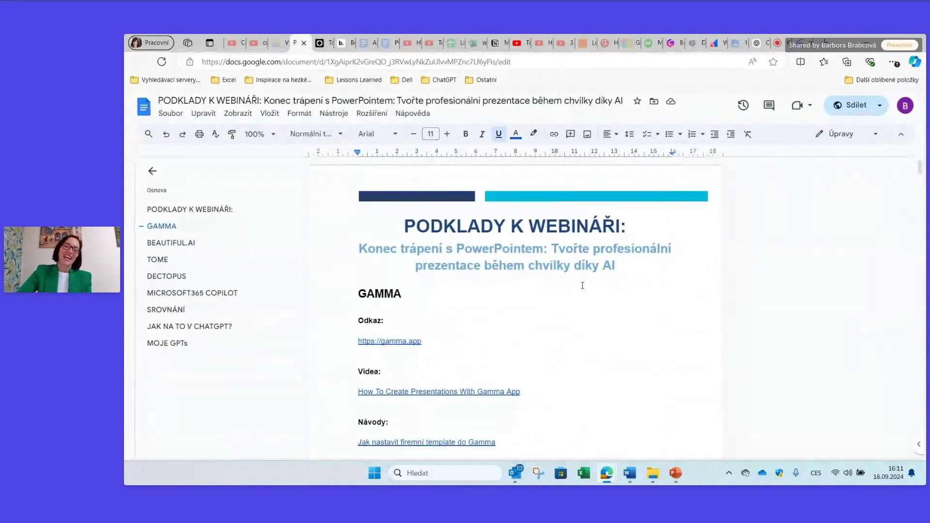
scroll(370, 242, down, 2)
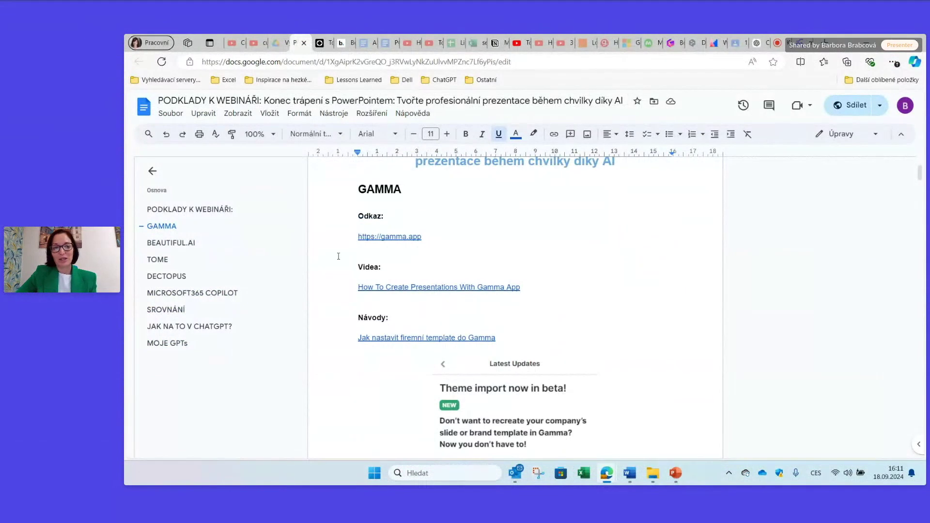
scroll(550, 305, down, 5)
scroll(552, 307, down, 3)
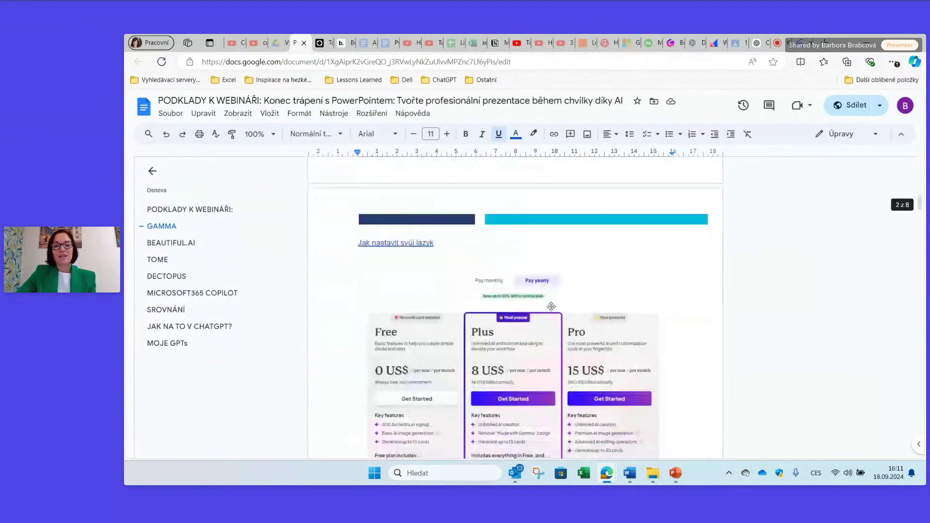
scroll(552, 307, down, 5)
- Jump to the DECTOPUS section and scroll down to the MOJE GPTs table
click(167, 276)
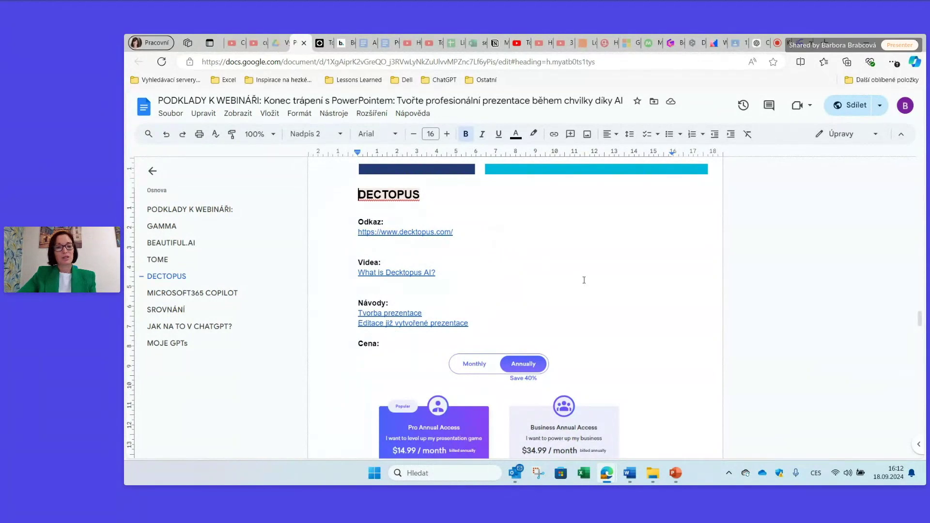
scroll(585, 280, down, 1)
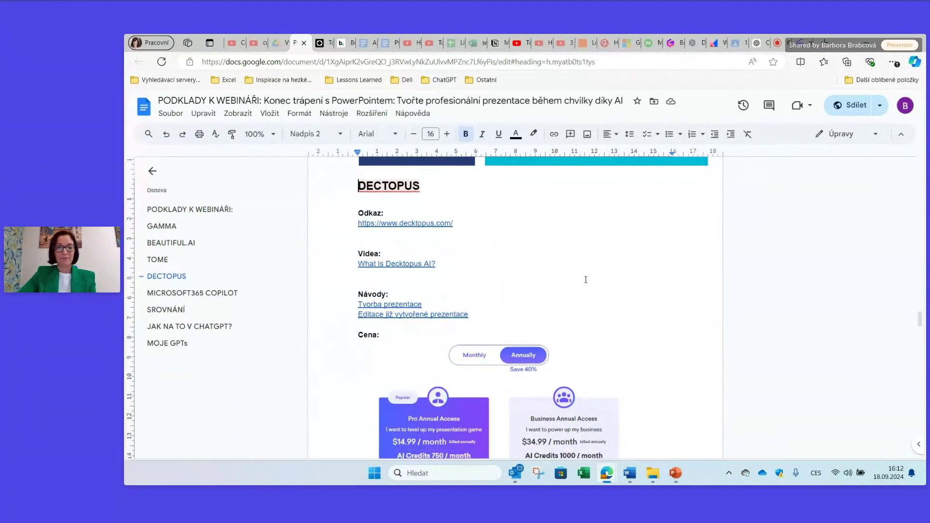
scroll(586, 279, down, 8)
scroll(517, 326, down, 6)
scroll(516, 326, down, 8)
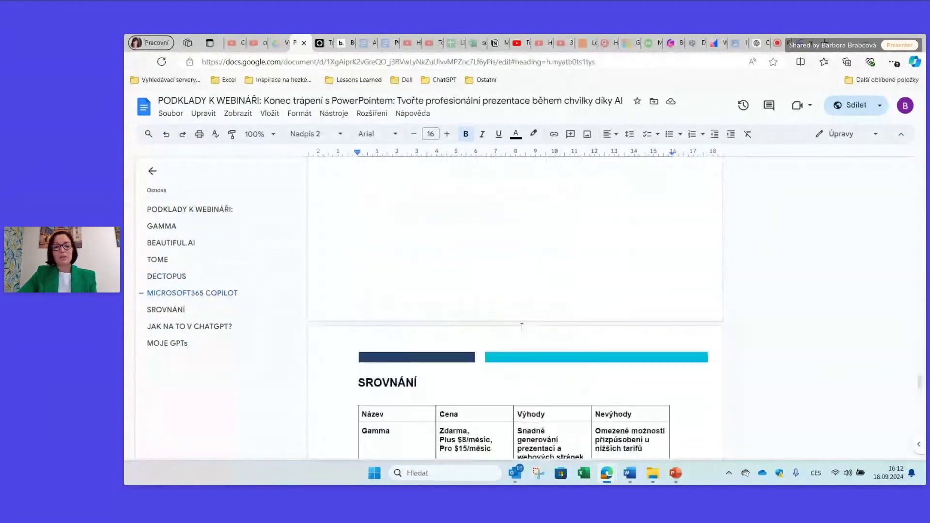
scroll(513, 353, down, 6)
scroll(511, 378, down, 2)
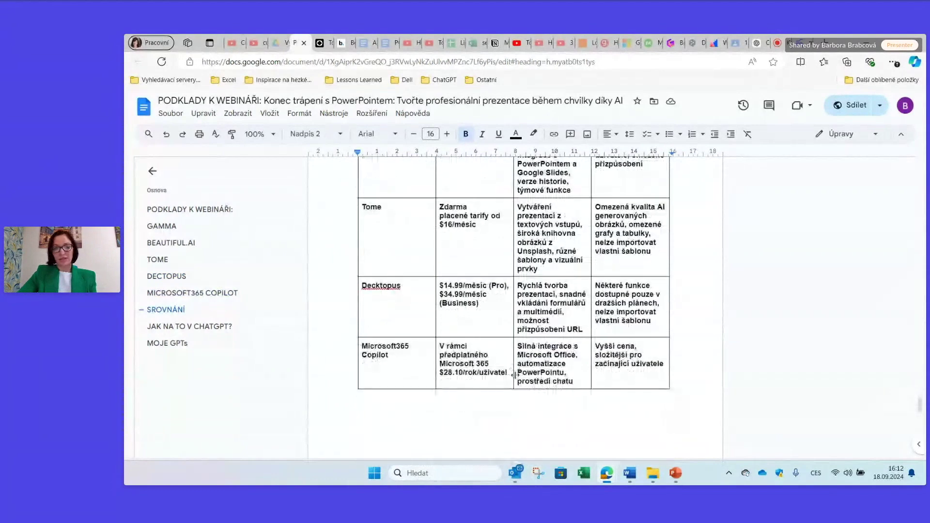
scroll(523, 371, down, 4)
scroll(525, 367, down, 5)
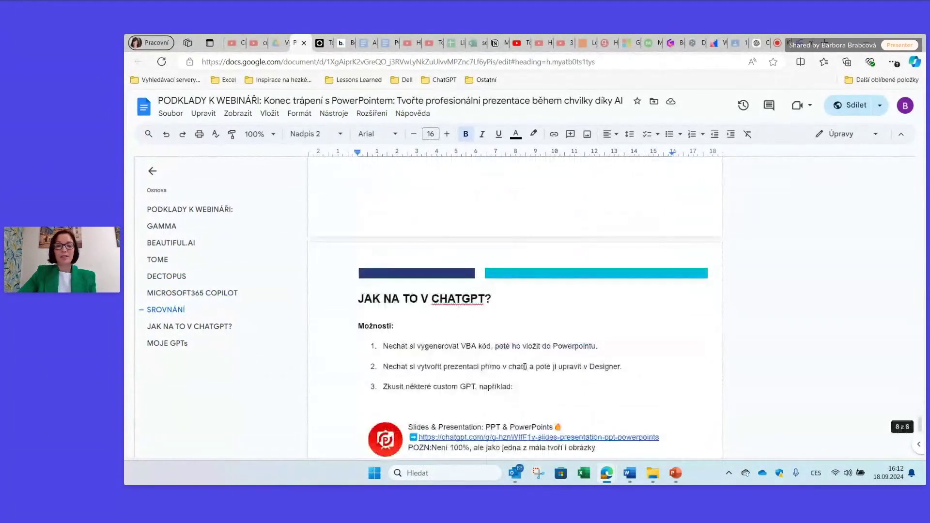
scroll(523, 366, down, 2)
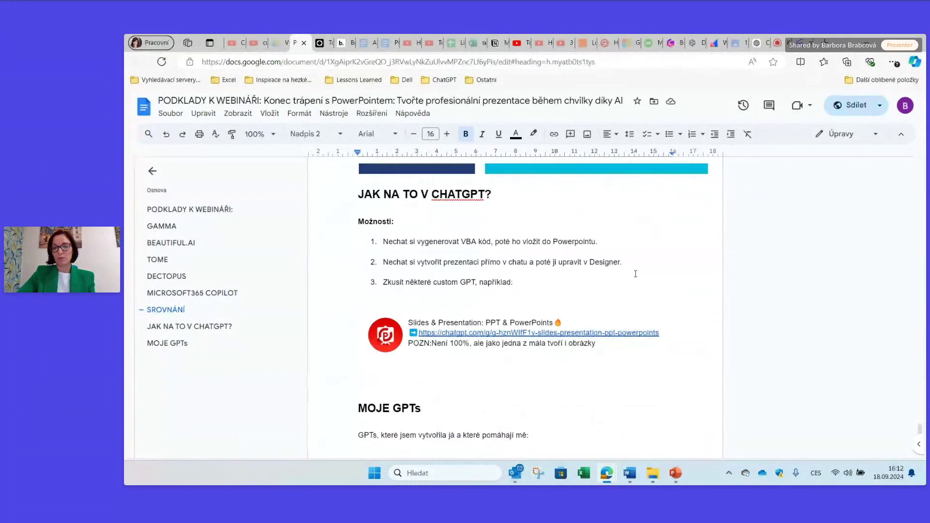
scroll(635, 274, down, 3)
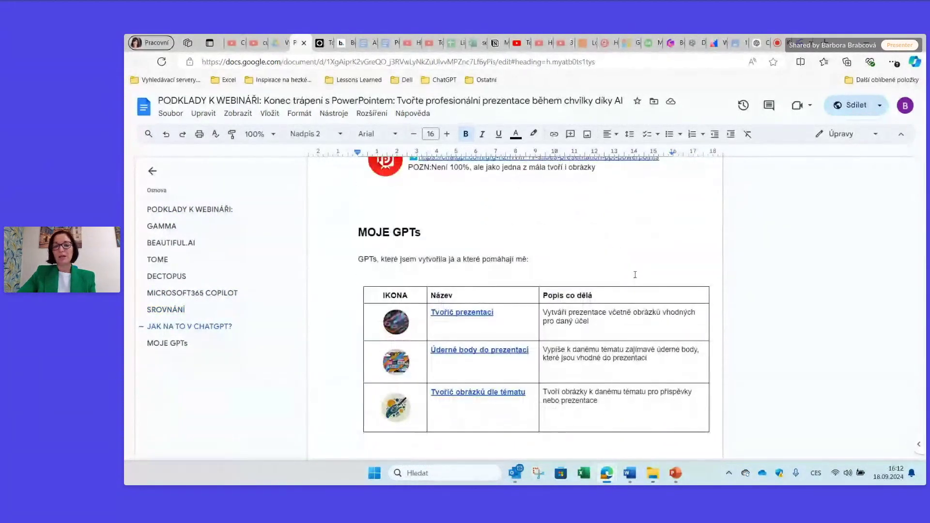
scroll(635, 274, down, 2)
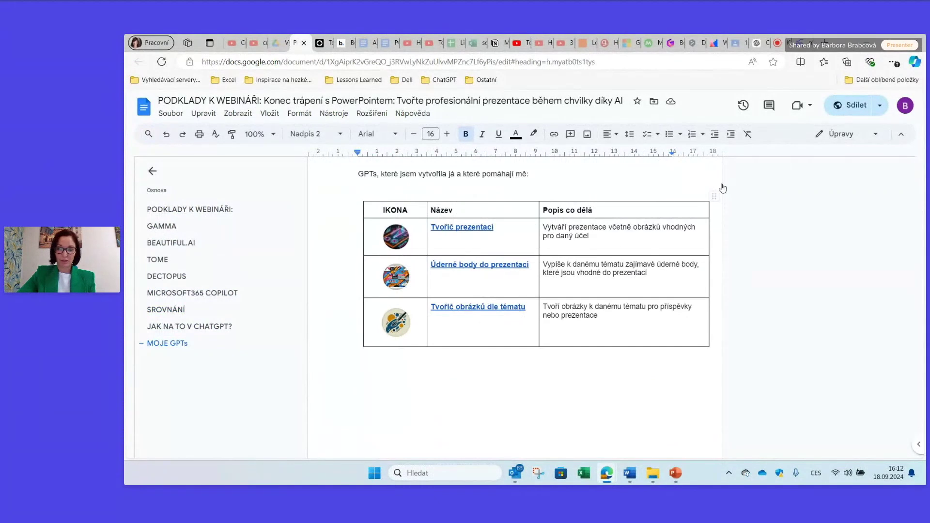
- Return to the ChatGPT tab
click(758, 43)
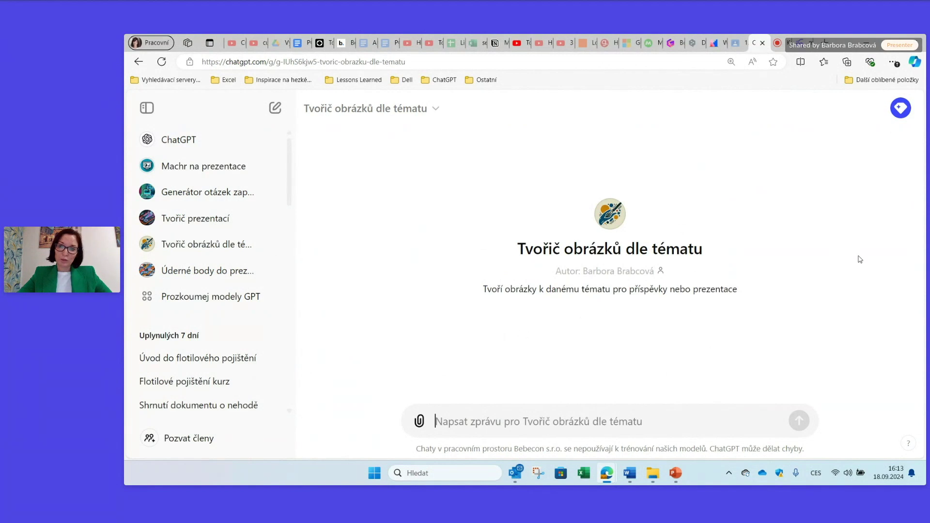
- Load LinkedIn in a new tab and scroll down your profile's activity
click(826, 49)
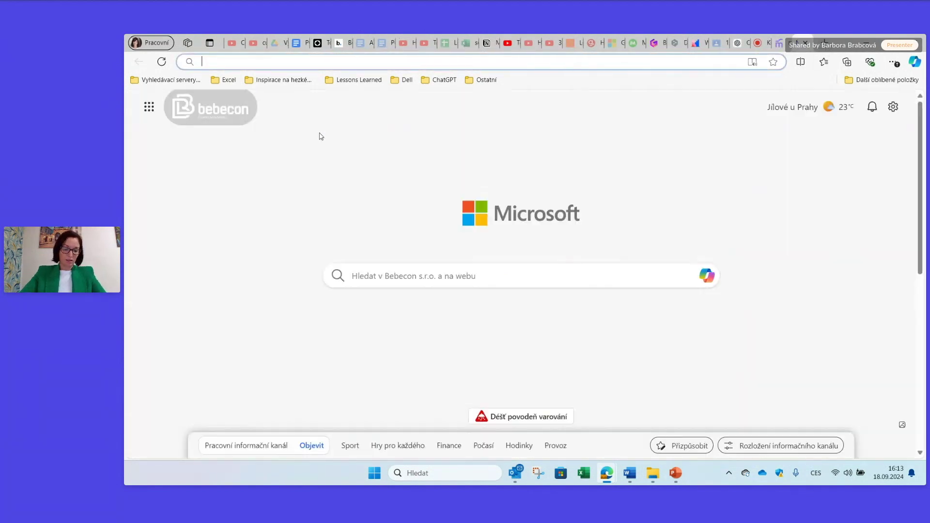
text(www.linkedin.com)
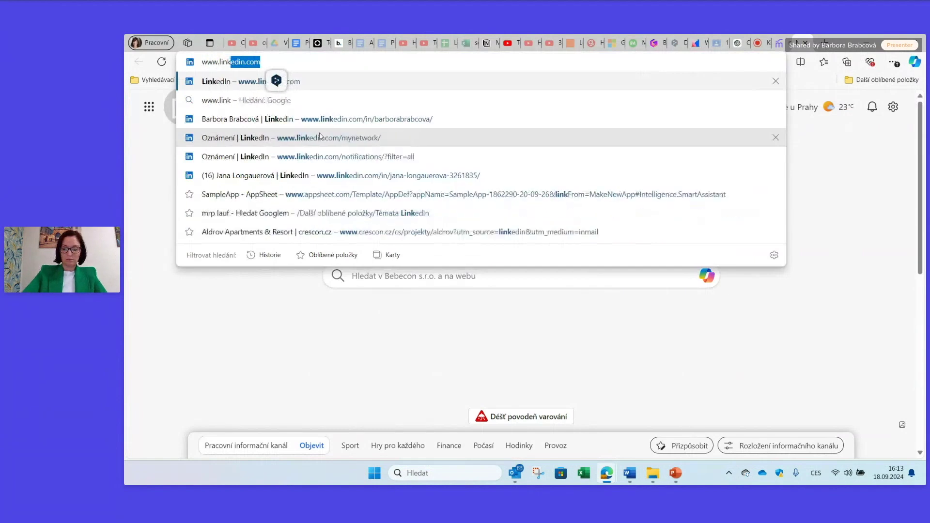
key(Return)
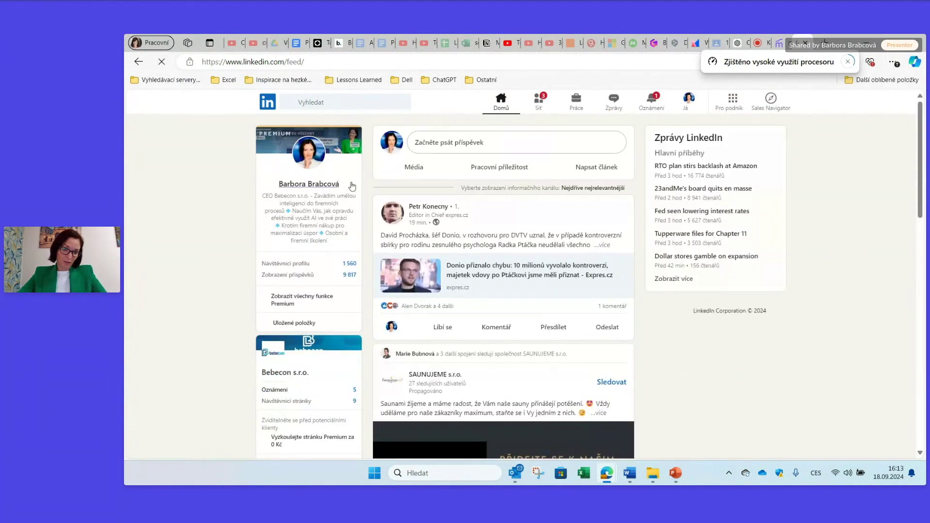
click(328, 188)
scroll(400, 239, down, 5)
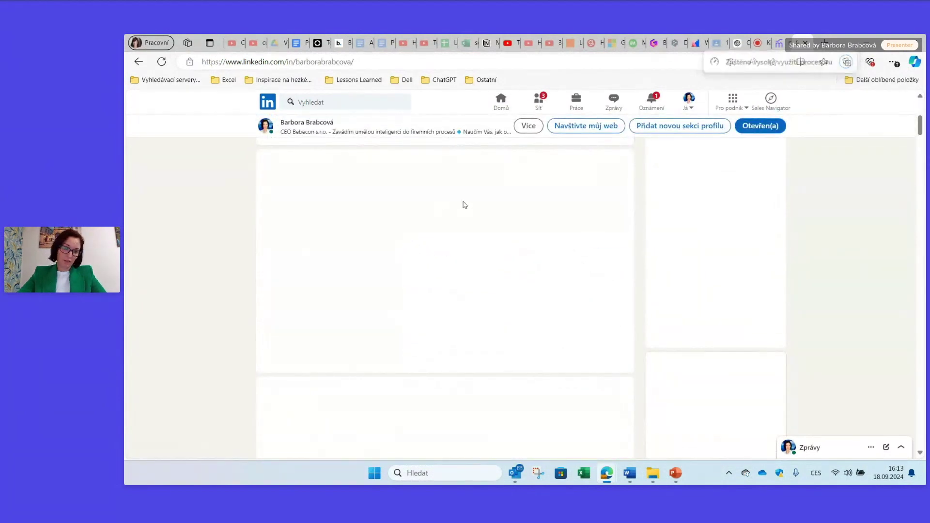
scroll(463, 213, down, 4)
scroll(463, 223, down, 3)
scroll(462, 223, down, 2)
scroll(475, 308, down, 1)
scroll(475, 308, down, 2)
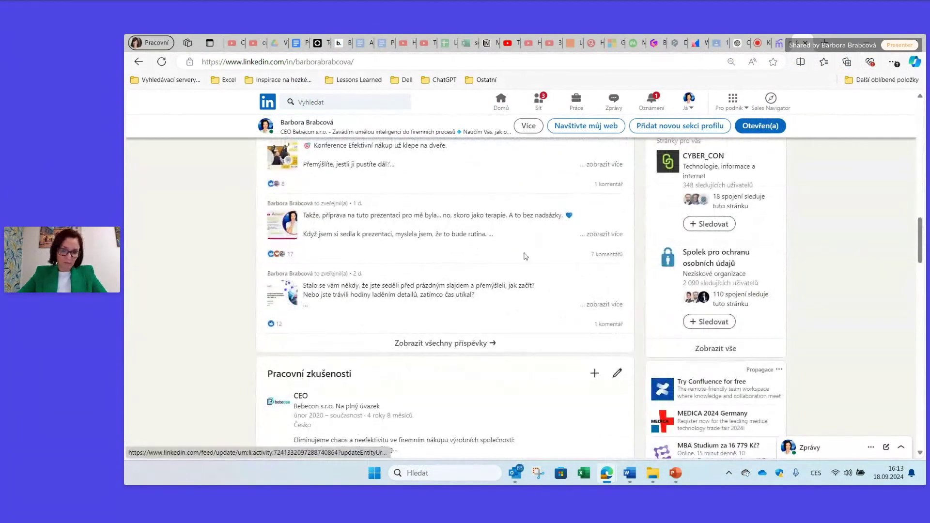
- Paste the webinar invitation post's text into the Tvořič obrázků dle tématu prompt
click(607, 305)
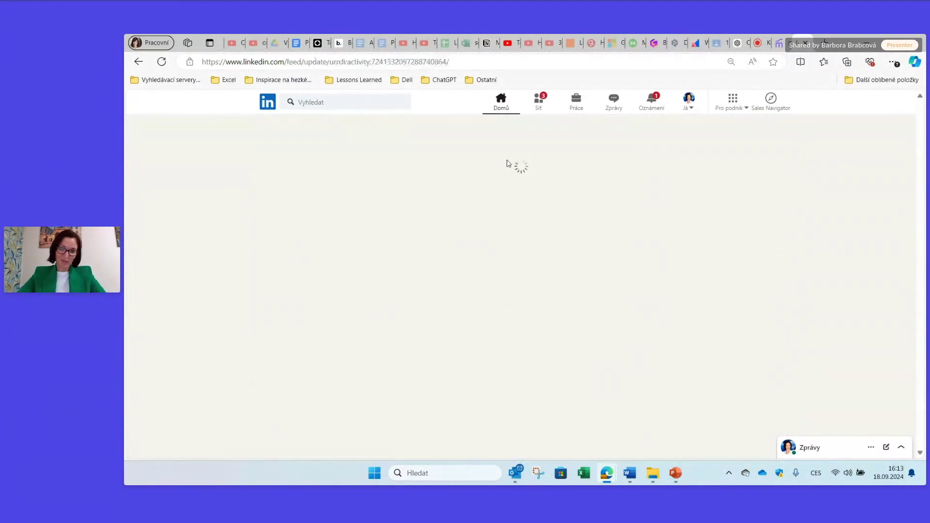
mouse_move(381, 176)
mouse_down()
mouse_move(572, 323)
mouse_move(581, 376)
mouse_up()
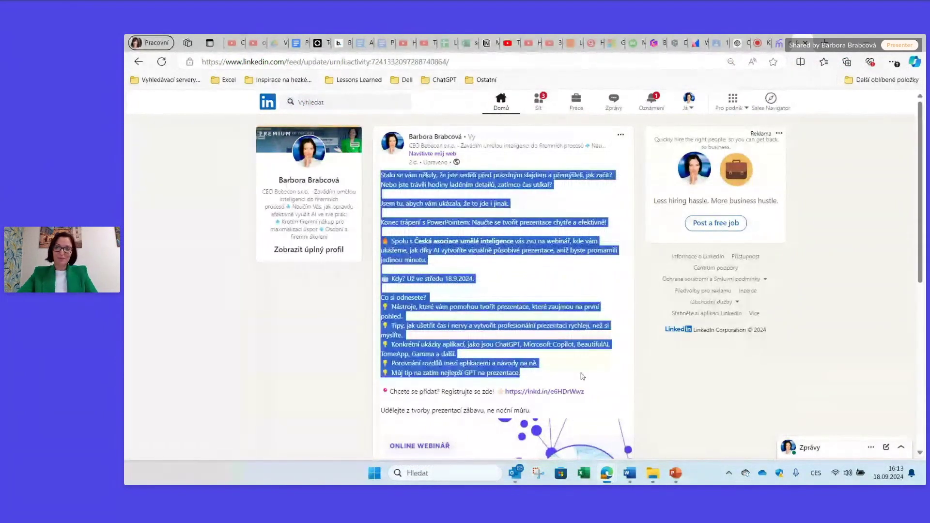
click(737, 42)
key(ctrl+v)
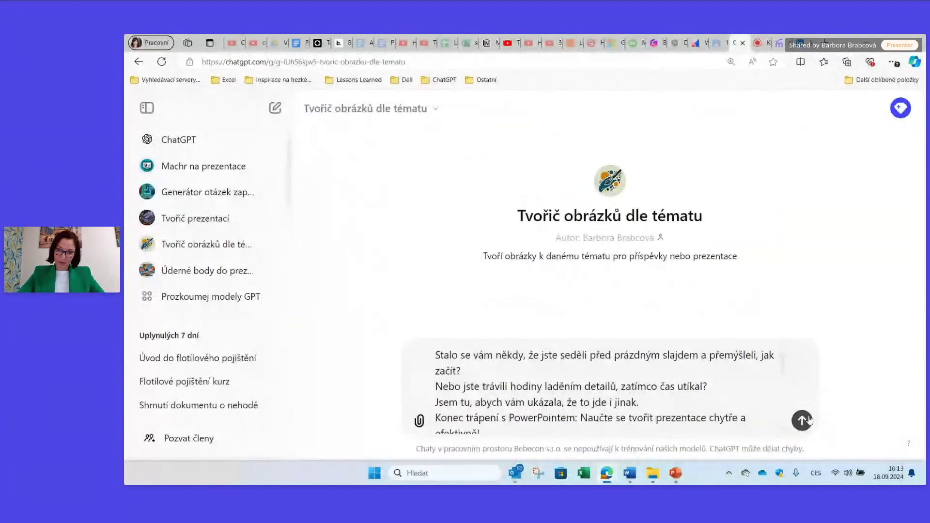
- Send the webinar post and review the generated AI desk illustration dated 18.9.2024
click(802, 420)
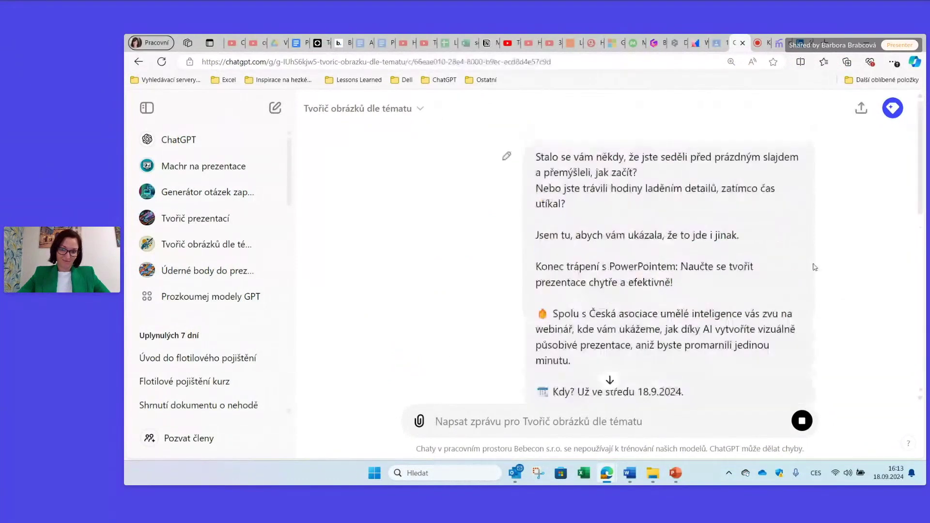
scroll(651, 328, down, 3)
click(608, 382)
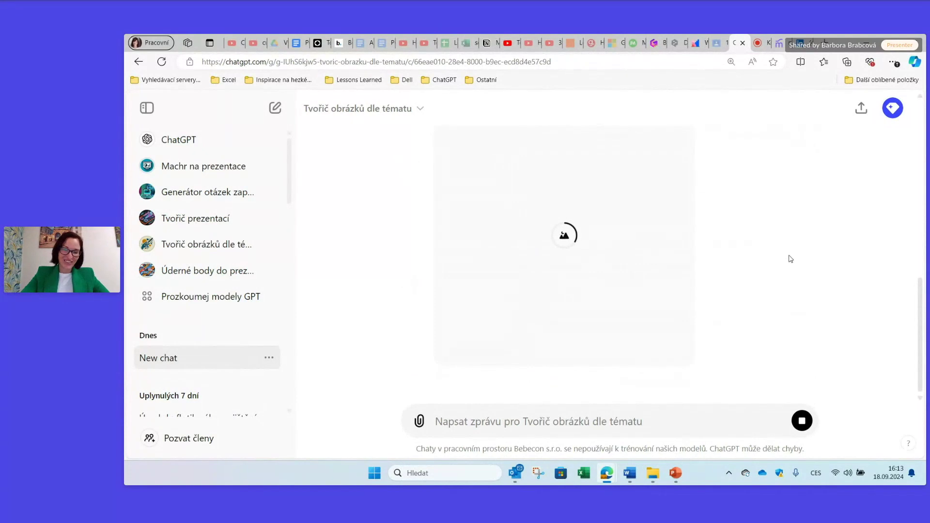
scroll(791, 259, up, 1)
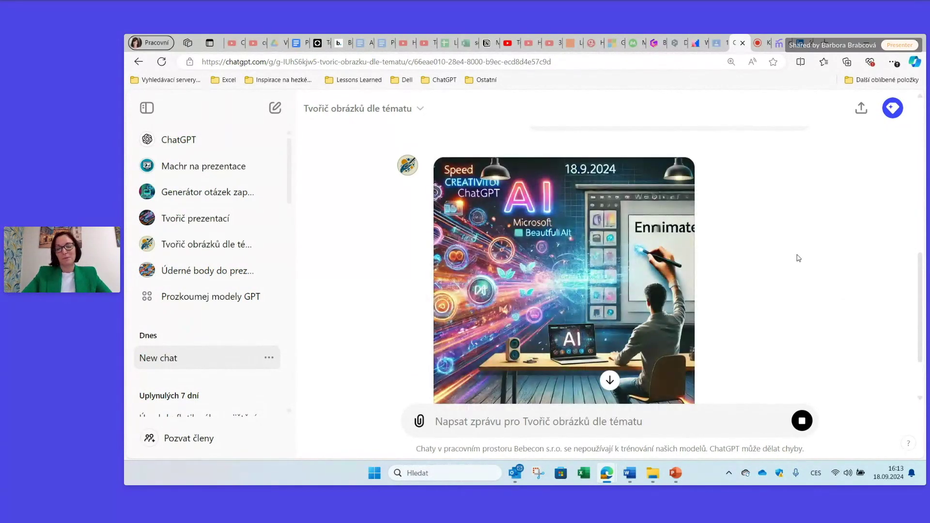
scroll(798, 258, down, 1)
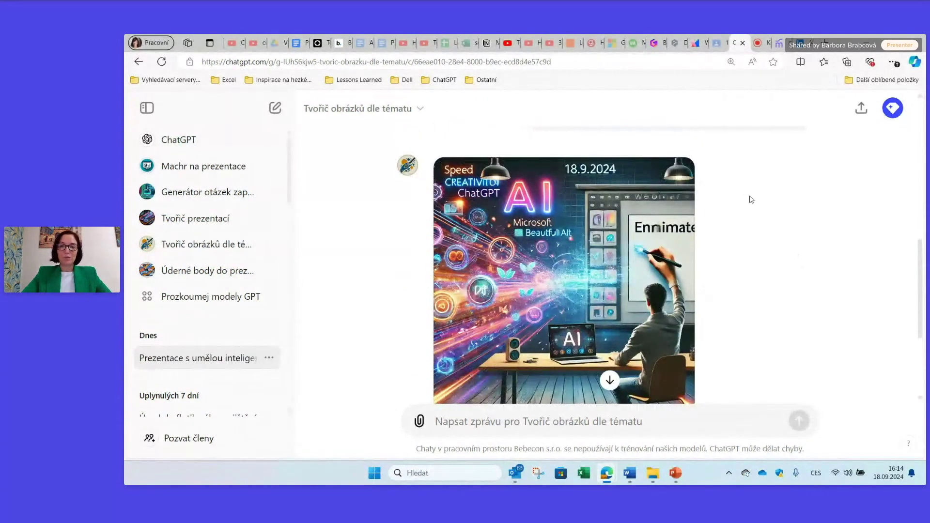
mouse_move(685, 285)
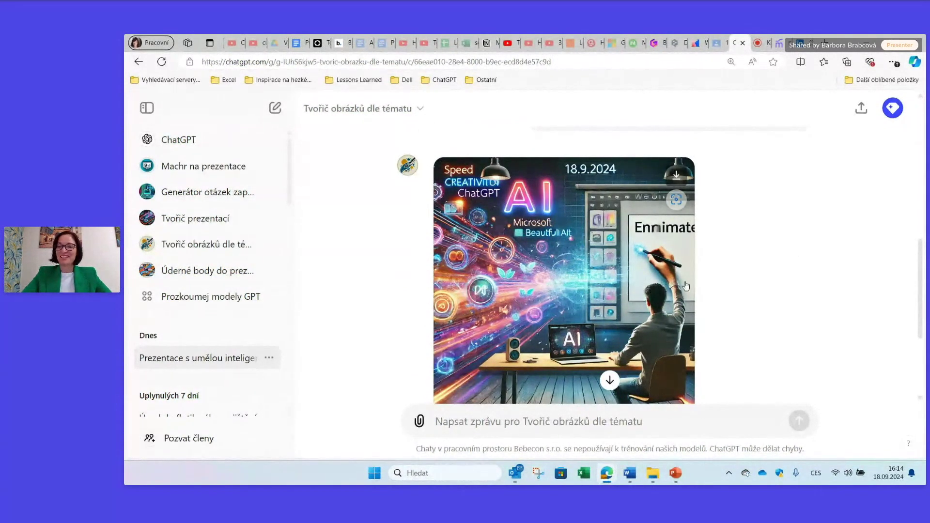
scroll(749, 297, down, 1)
scroll(751, 297, down, 1)
scroll(736, 297, up, 1)
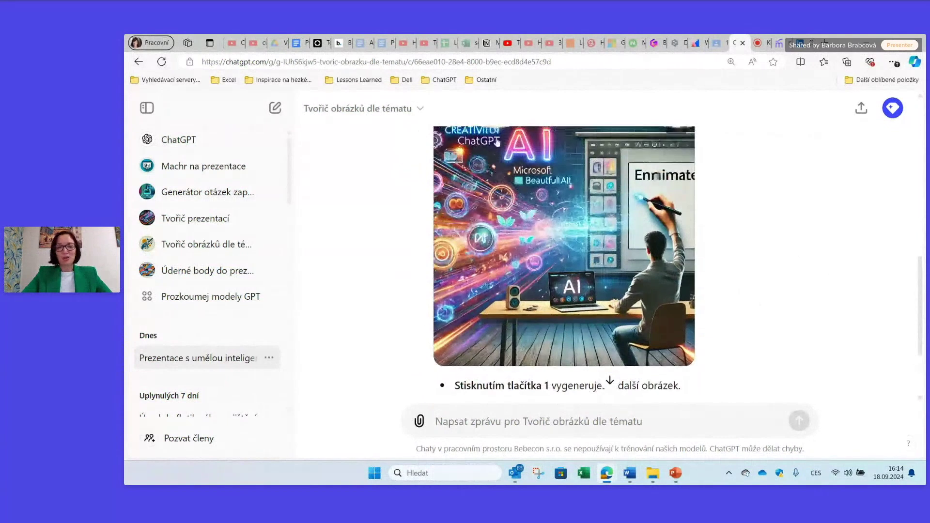
scroll(736, 297, up, 2)
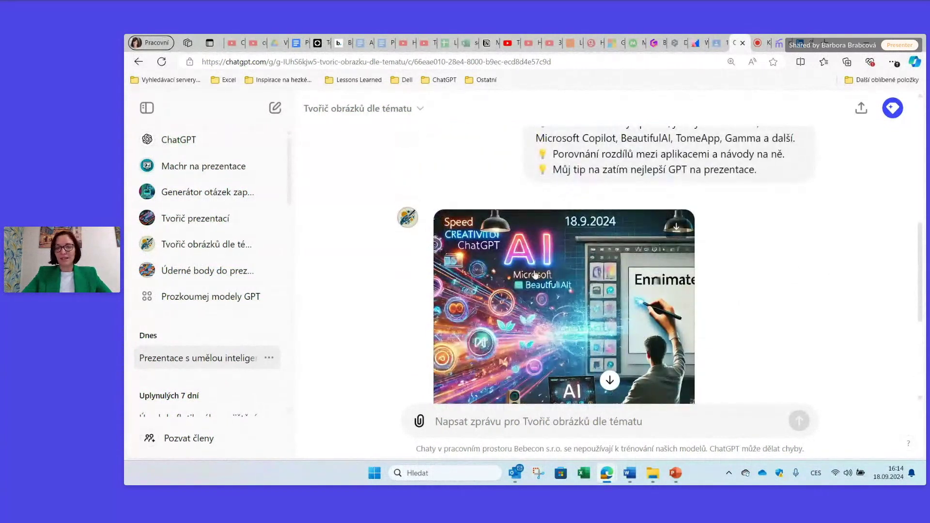
scroll(582, 261, down, 2)
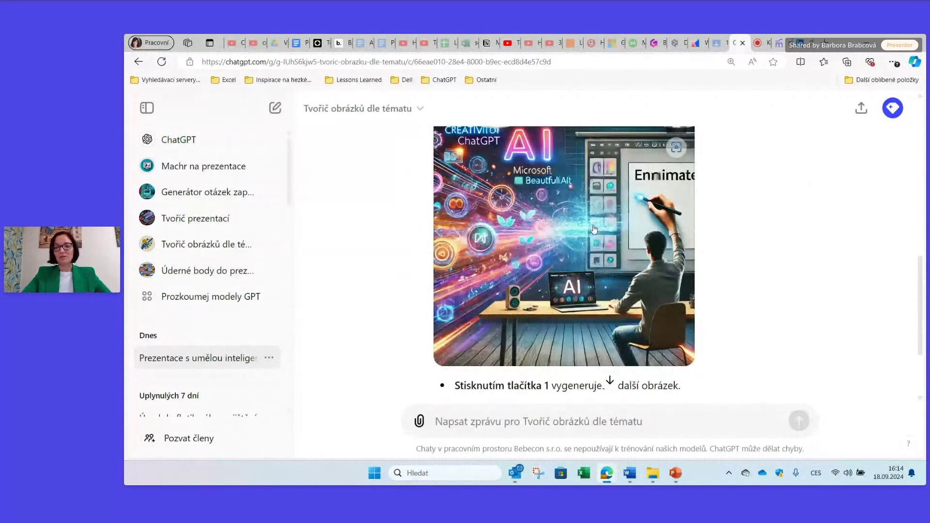
scroll(594, 229, down, 2)
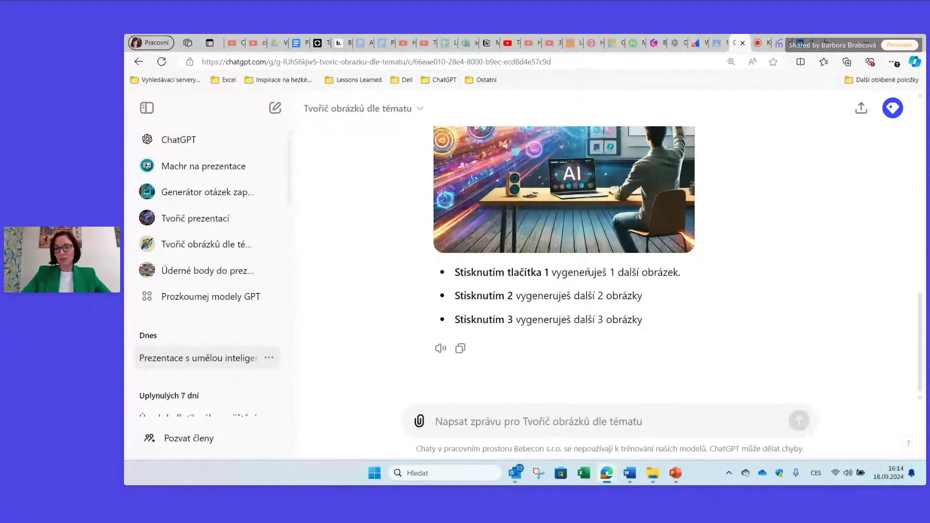
- Reply '1' to request one more image, then return to the Google Docs notes
click(597, 416)
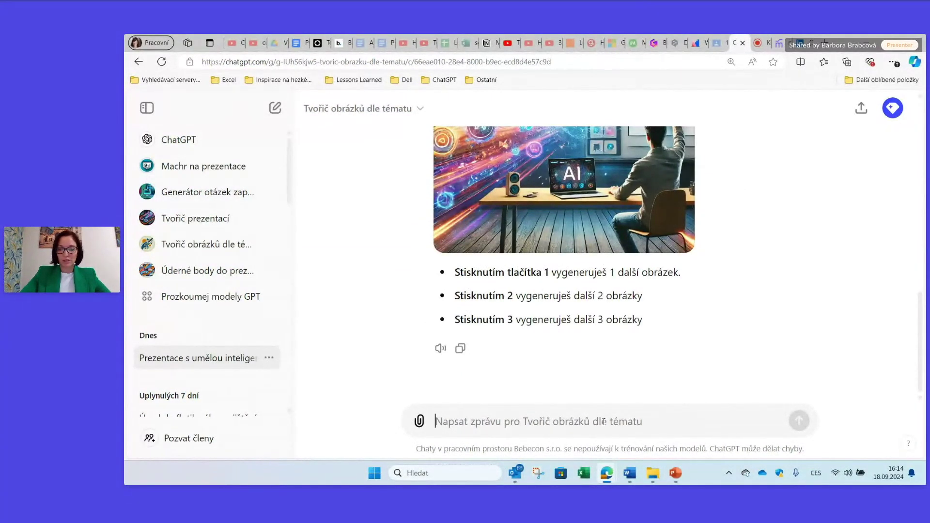
text(1)
key(Return)
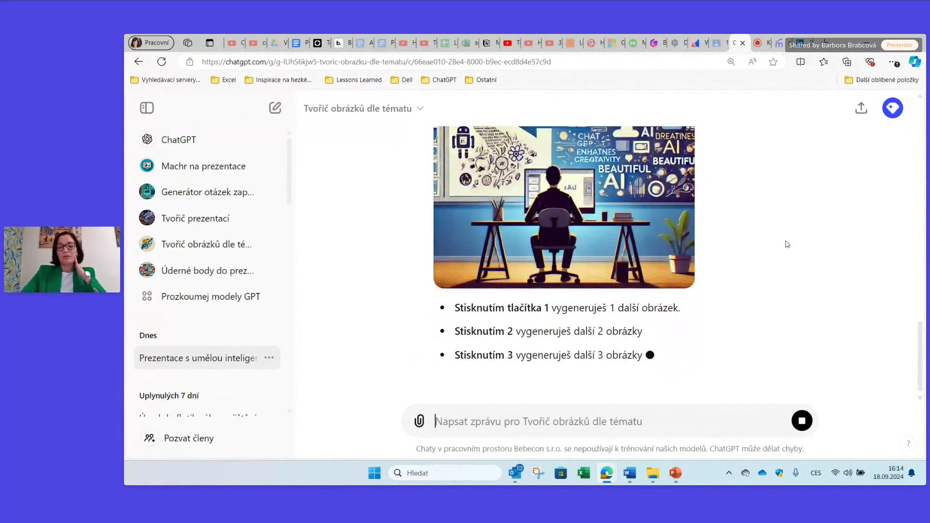
scroll(789, 288, up, 2)
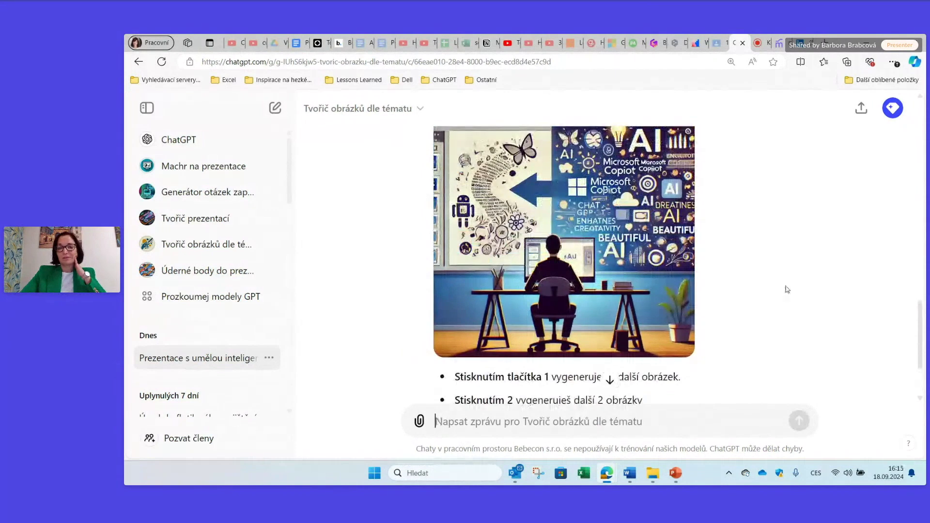
scroll(788, 281, up, 1)
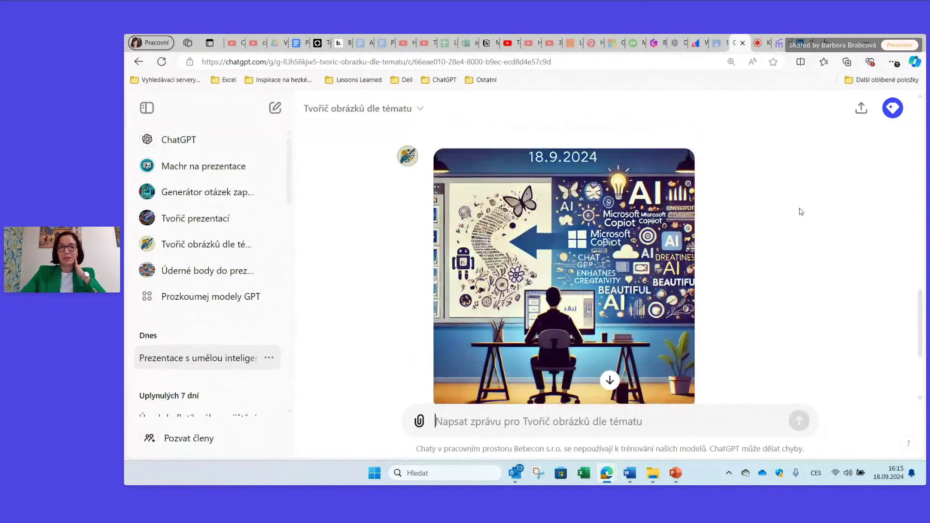
click(295, 42)
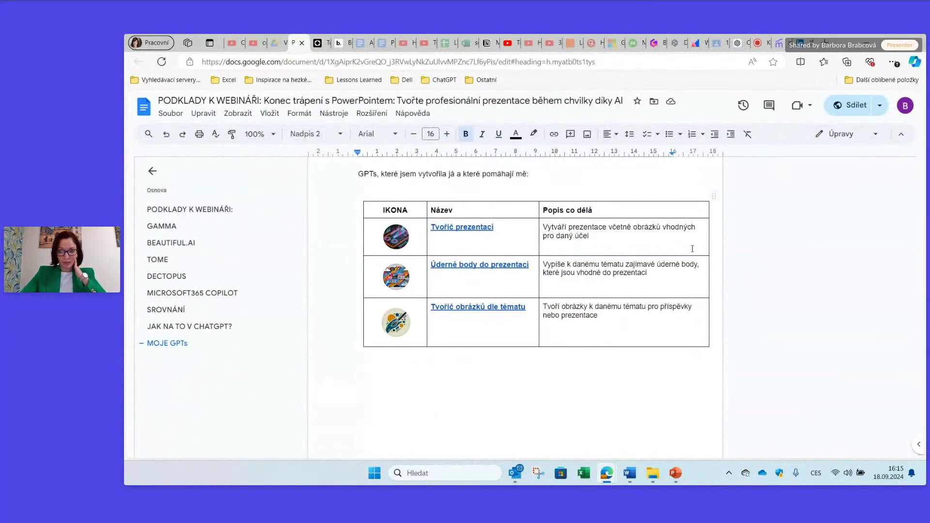
- Go back to the Tvořič obrázků dle tématu chat with its 18.9.2024 illustration
click(743, 44)
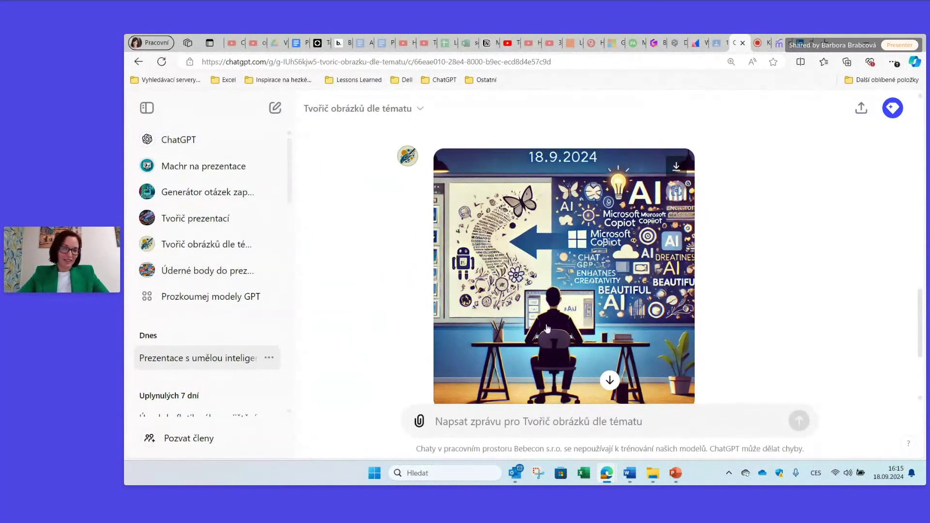
- Start an empty chat with the Úderné body do prezentací GPT from the sidebar
click(177, 269)
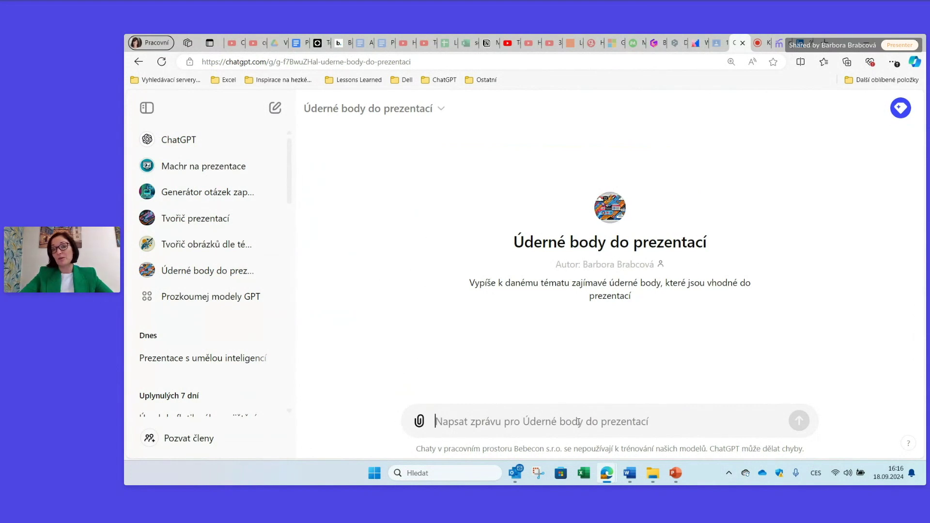
- Dictate a Czech request on company data protection, anonymisation and AI hallucinations via Win+H
click(578, 422)
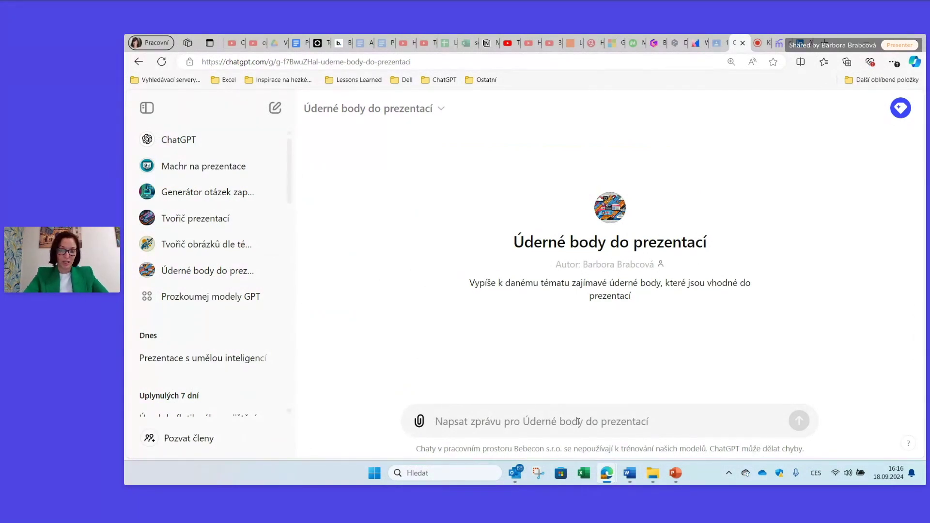
key(super+h)
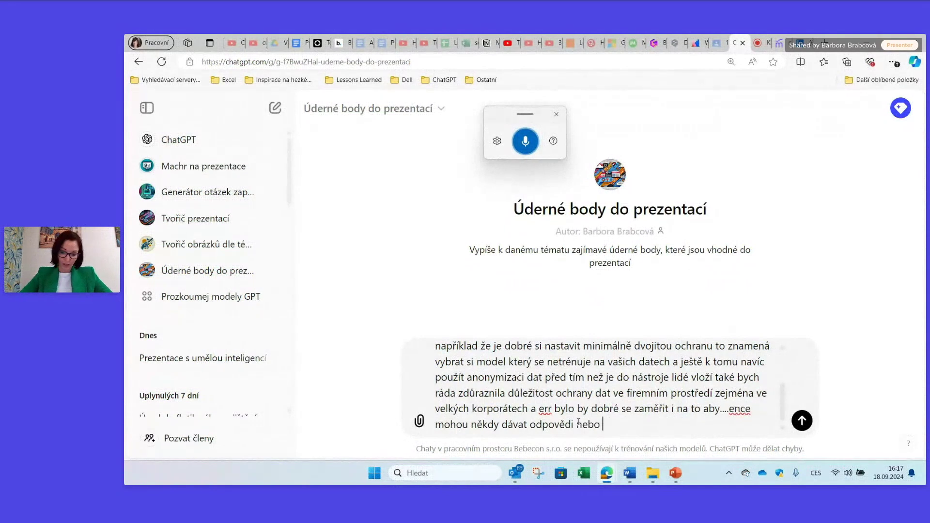
click(556, 116)
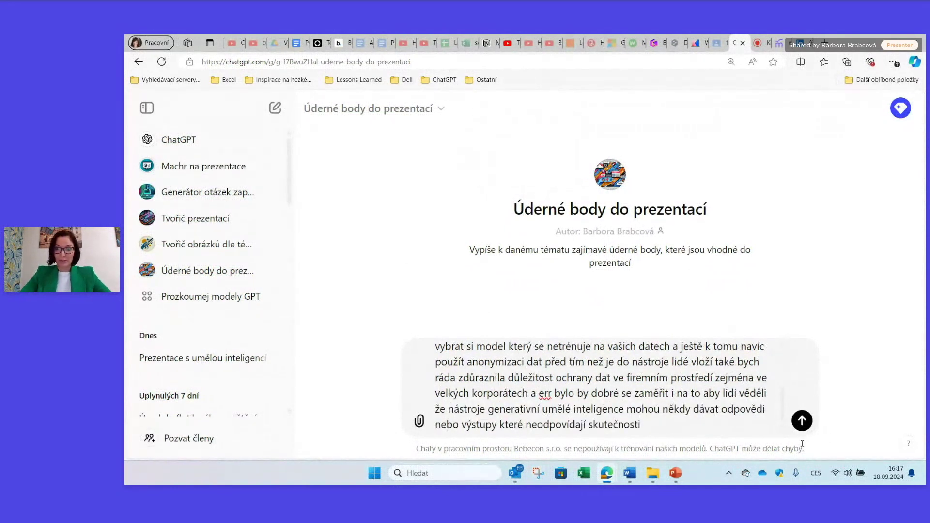
- Send the dictated request and highlight the reply's bullet about invisible risks
click(801, 422)
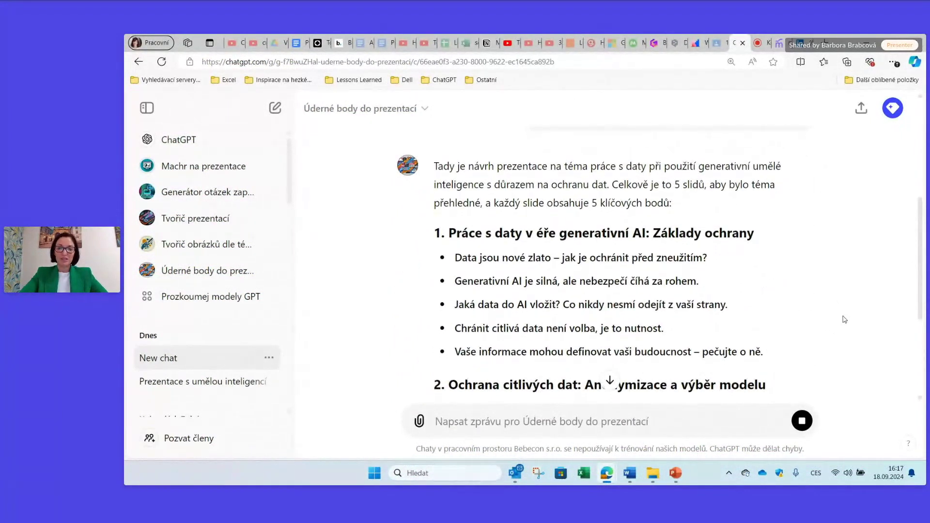
scroll(622, 304, up, 3)
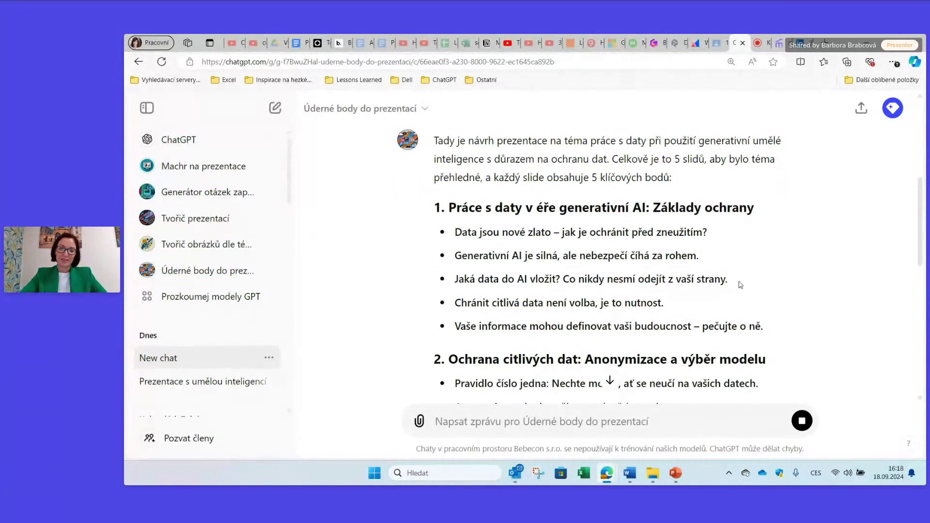
scroll(740, 285, down, 1)
scroll(739, 285, down, 2)
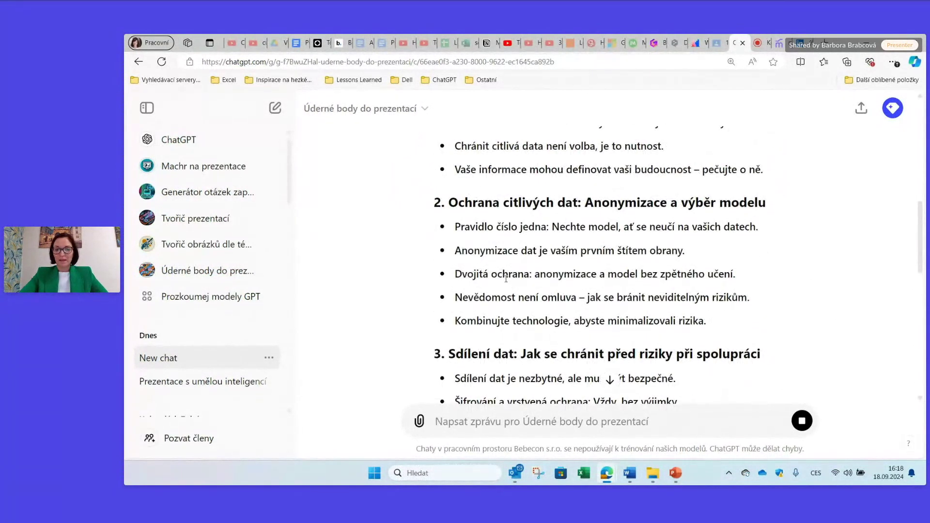
drag(463, 297, 773, 302)
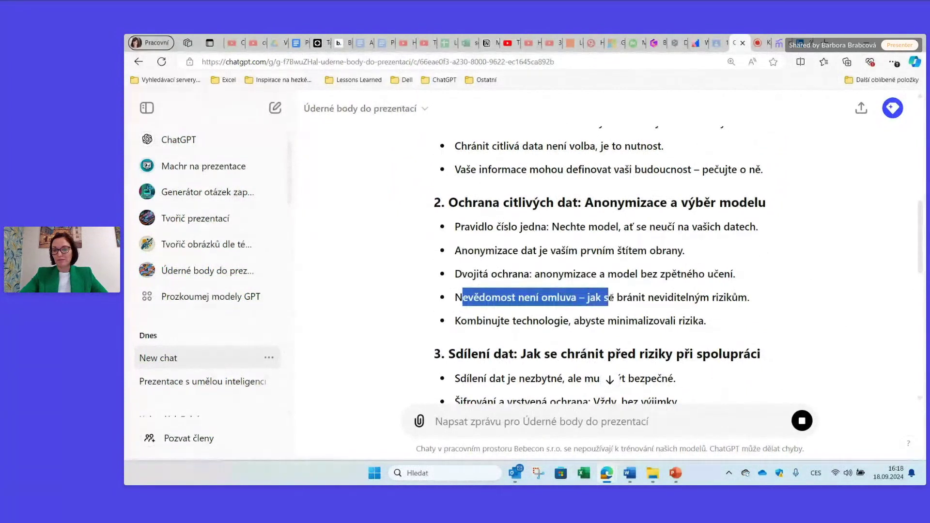
click(863, 323)
- Scroll through the rest of the five-section data-protection outline
scroll(862, 287, down, 1)
scroll(860, 288, down, 2)
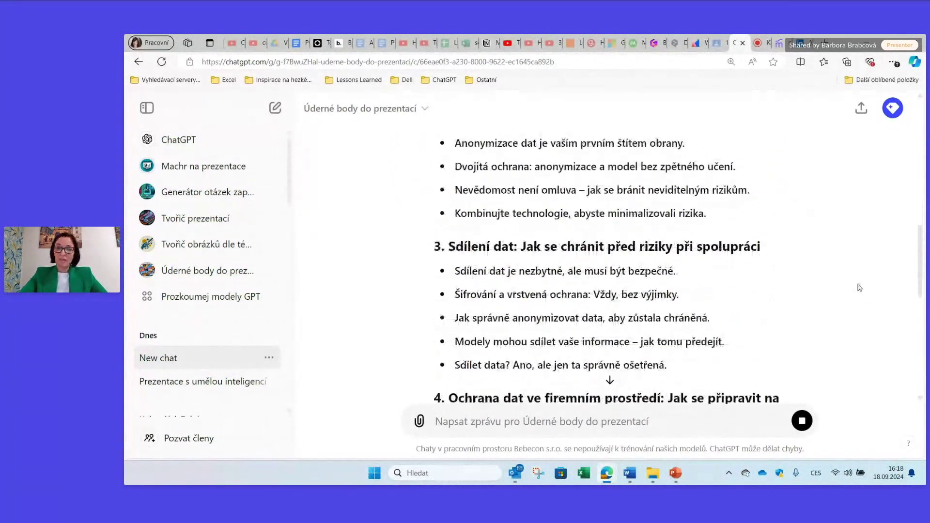
scroll(859, 289, down, 2)
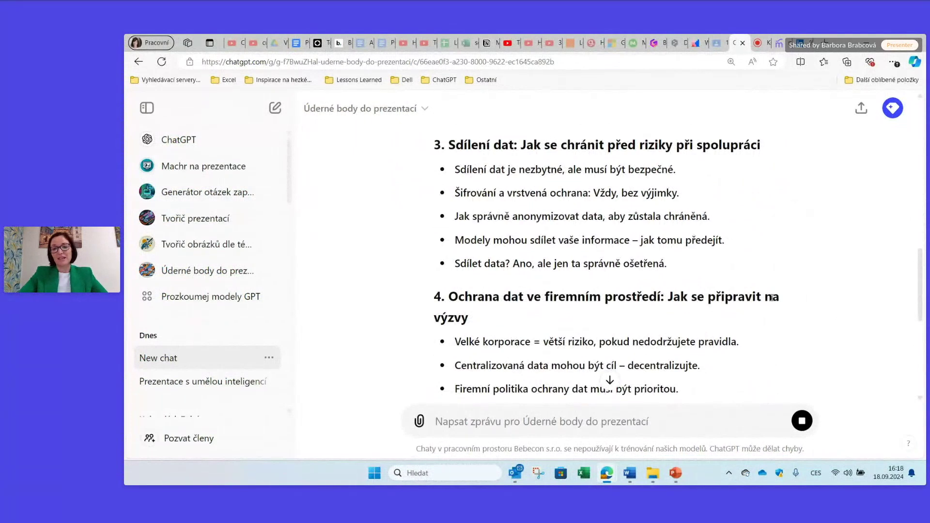
scroll(772, 297, down, 1)
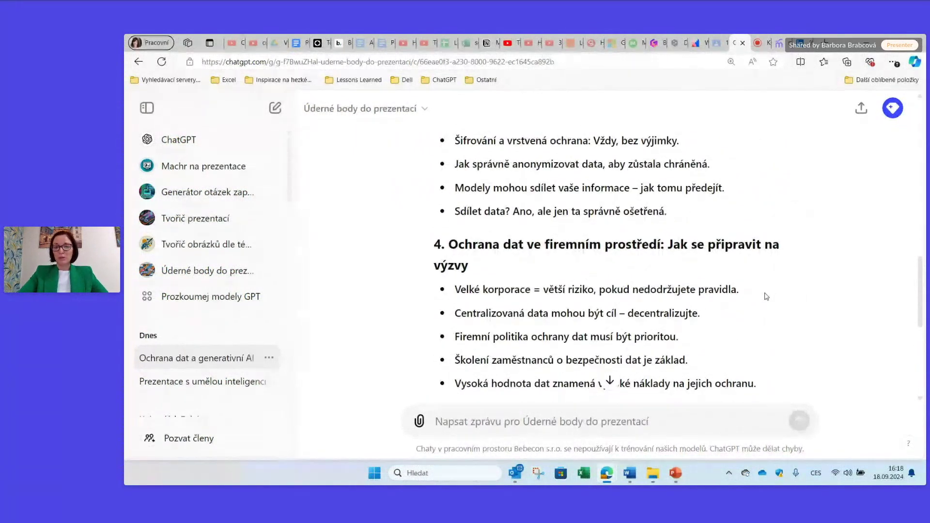
scroll(773, 297, down, 1)
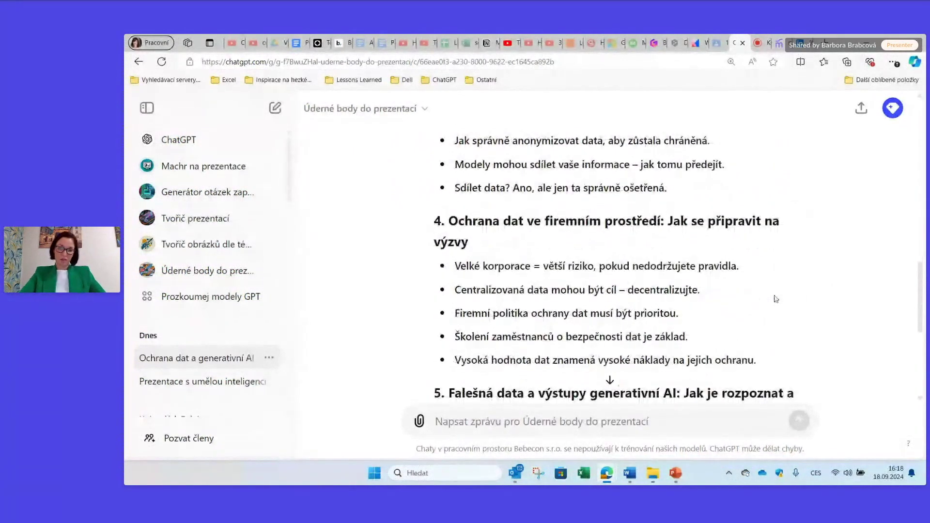
scroll(778, 295, down, 4)
scroll(782, 283, down, 2)
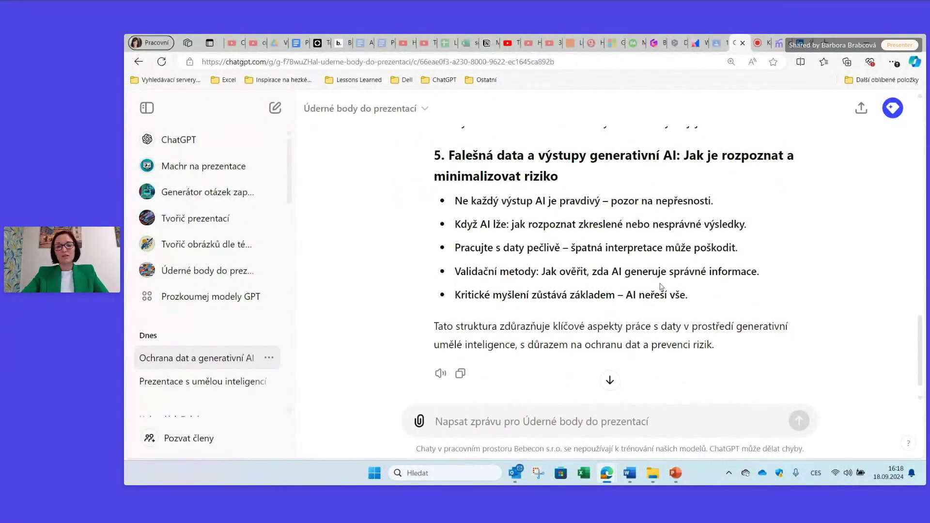
scroll(695, 293, up, 4)
scroll(702, 296, up, 4)
scroll(712, 300, up, 5)
scroll(724, 305, up, 4)
scroll(727, 306, up, 1)
scroll(728, 306, down, 2)
scroll(728, 306, down, 2)
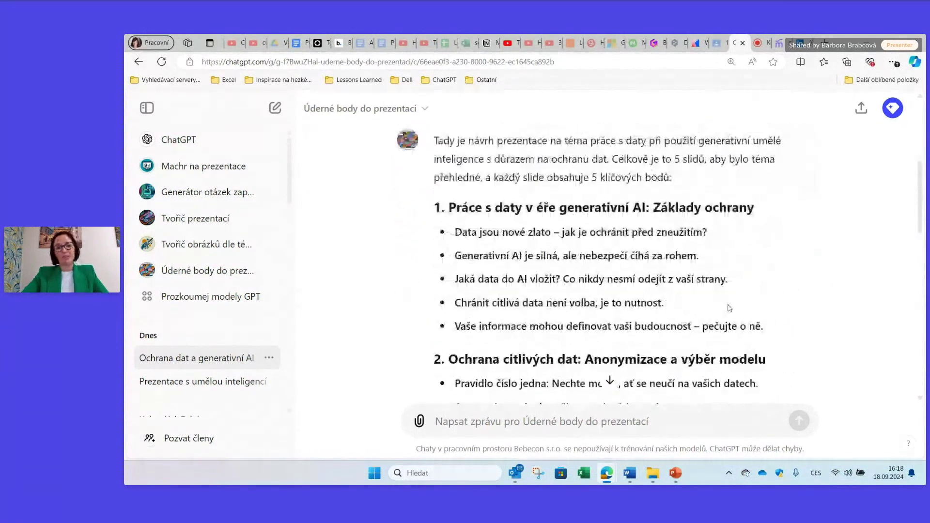
scroll(728, 306, down, 5)
scroll(728, 306, down, 8)
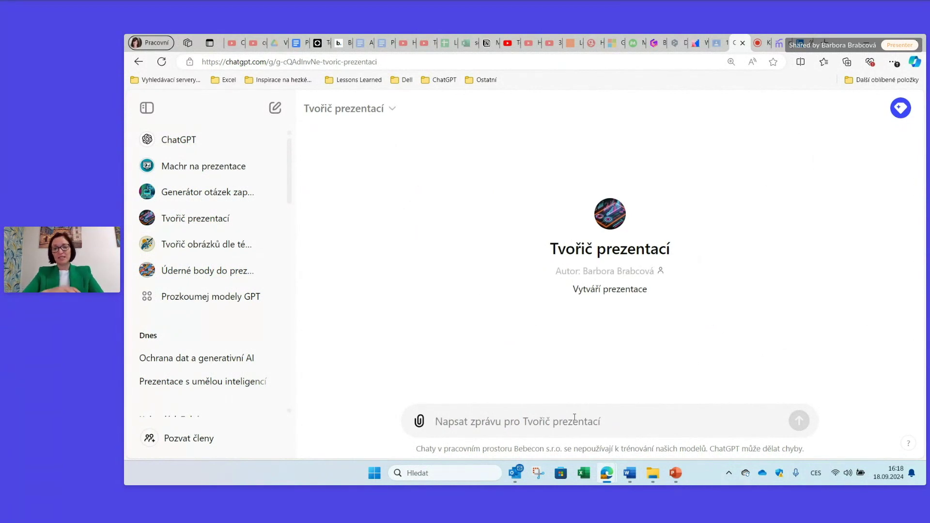
- Send the topic 'Bezpečnost dat při práci s AI' to the Tvořič prezentací GPT
text(A)
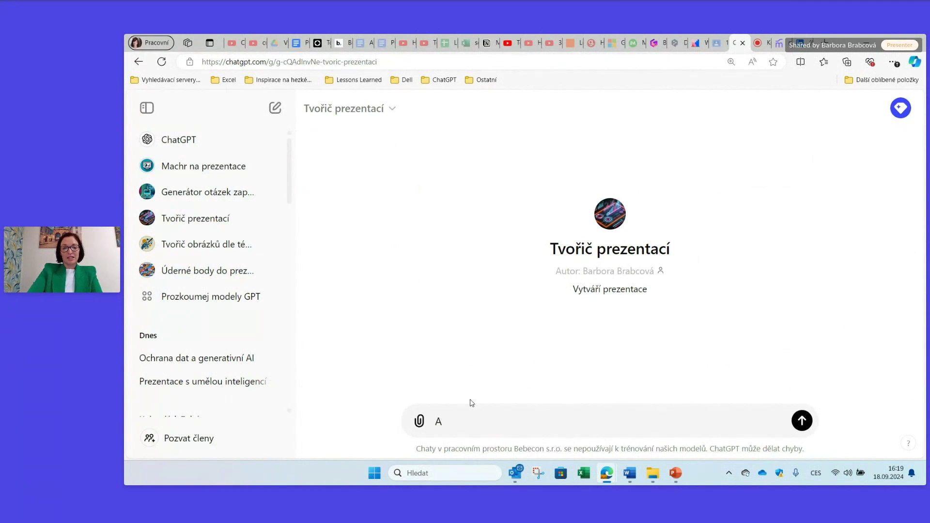
key(BackSpace)
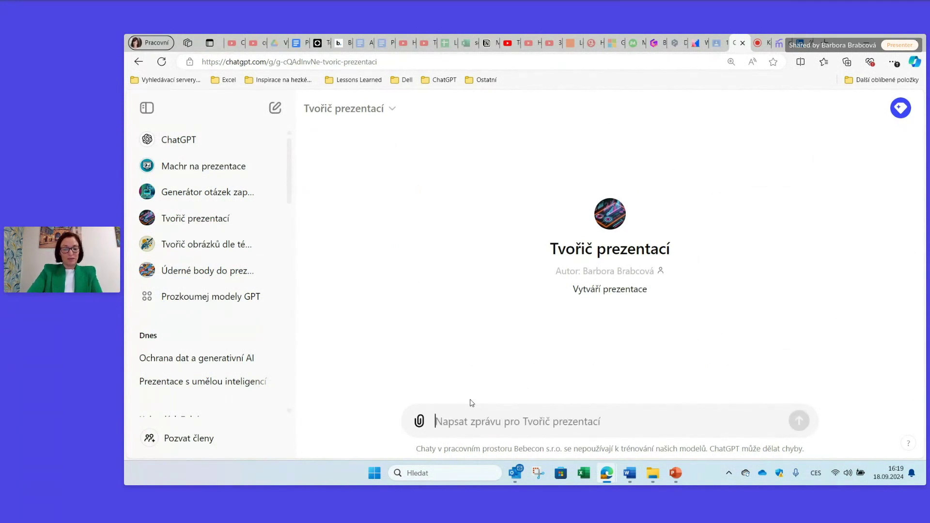
text(Bezpečnost dat při práci s AI)
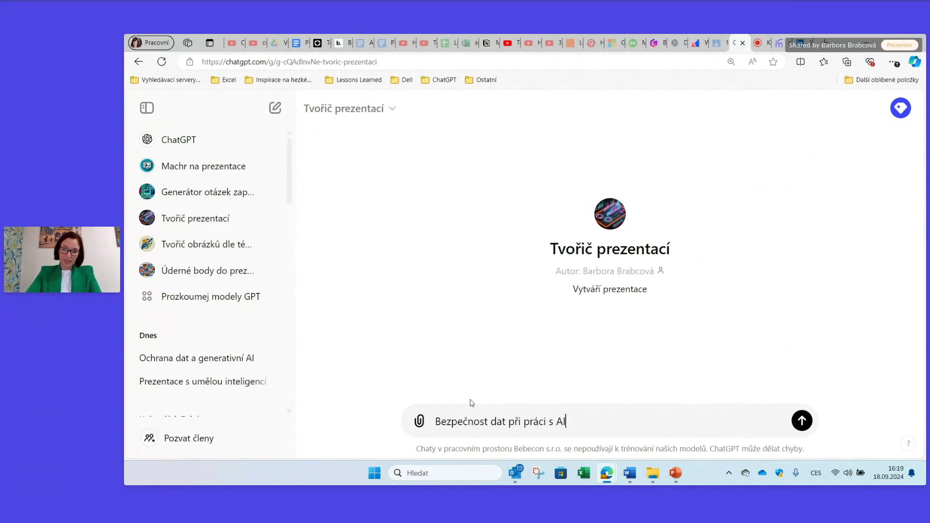
key(Return)
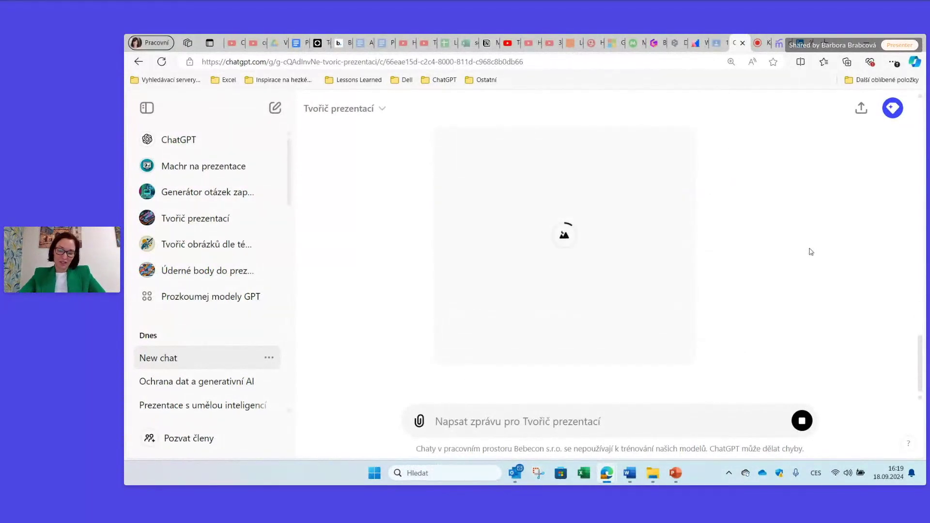
- Follow ChatGPT's reply as slides 1–4 and their images stream in, then return to Demio
scroll(817, 261, up, 1)
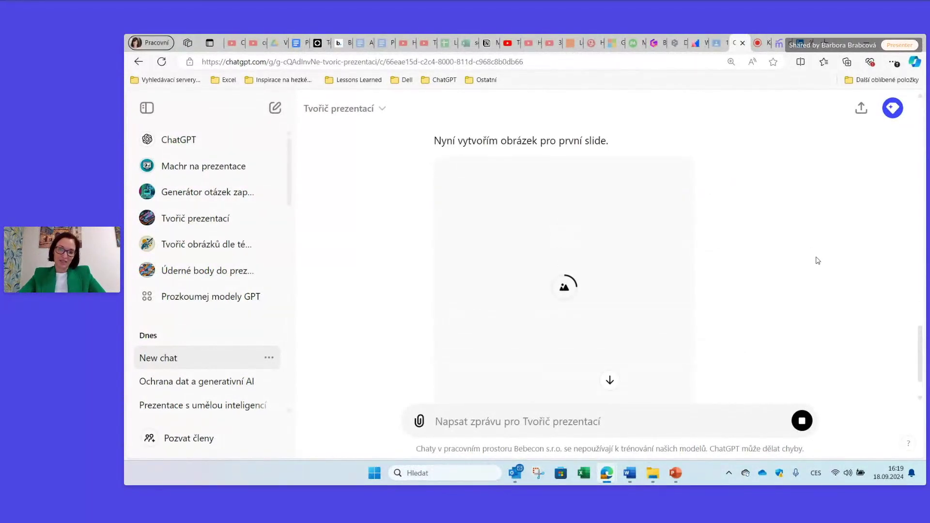
scroll(818, 260, down, 1)
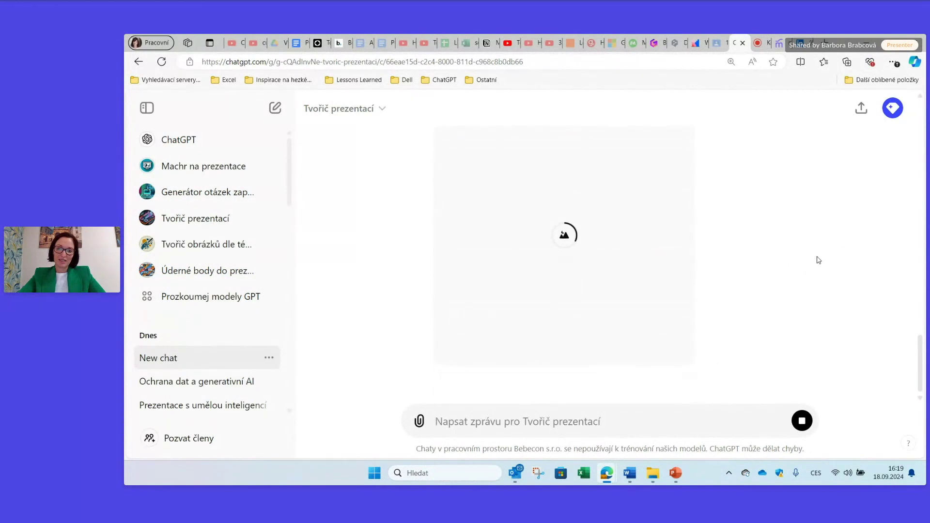
scroll(818, 260, up, 2)
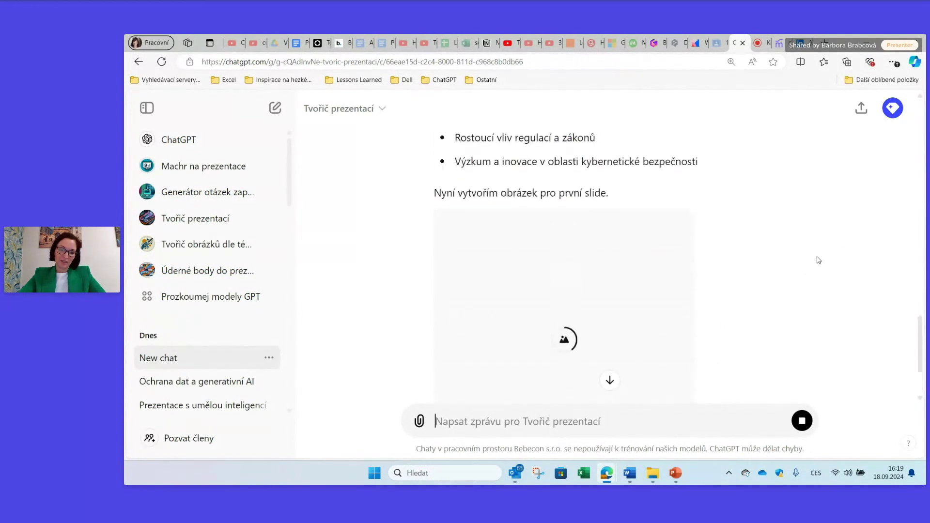
scroll(817, 261, down, 1)
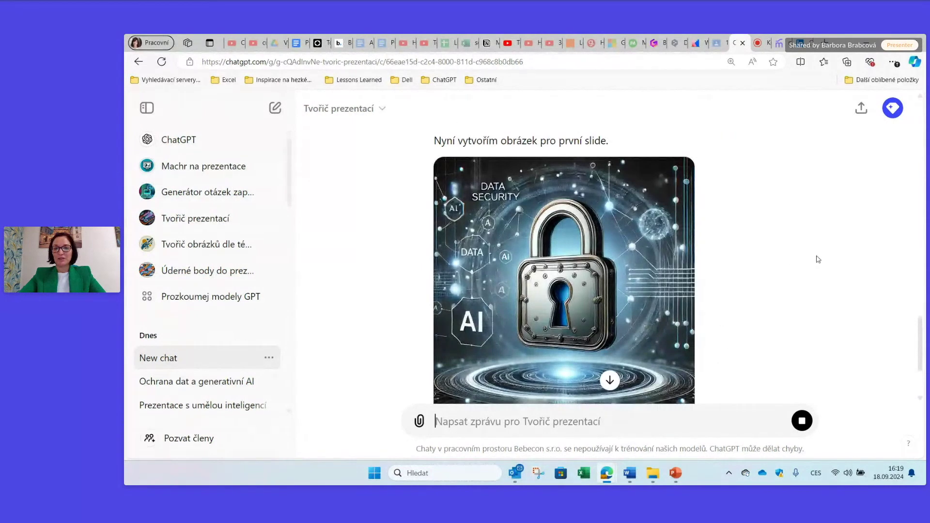
scroll(817, 259, up, 3)
scroll(818, 257, down, 5)
scroll(818, 257, down, 2)
scroll(612, 271, down, 2)
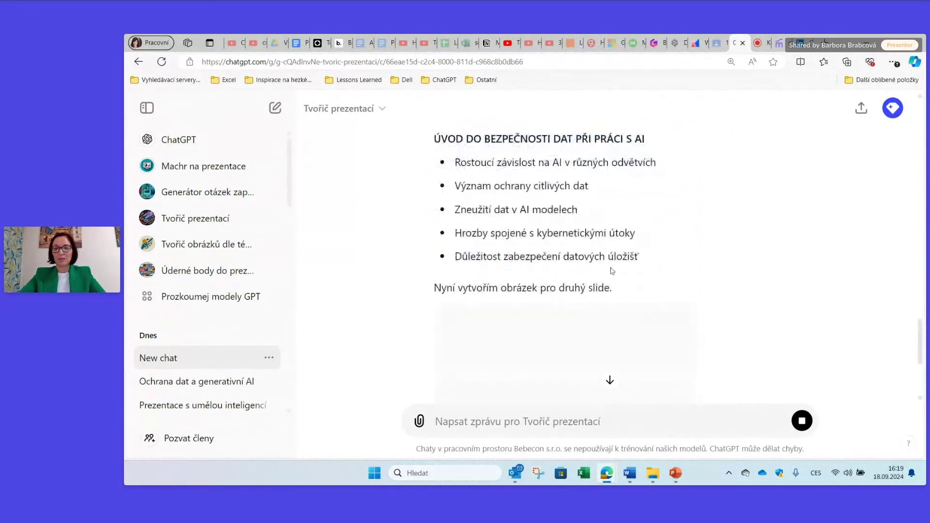
scroll(754, 257, up, 1)
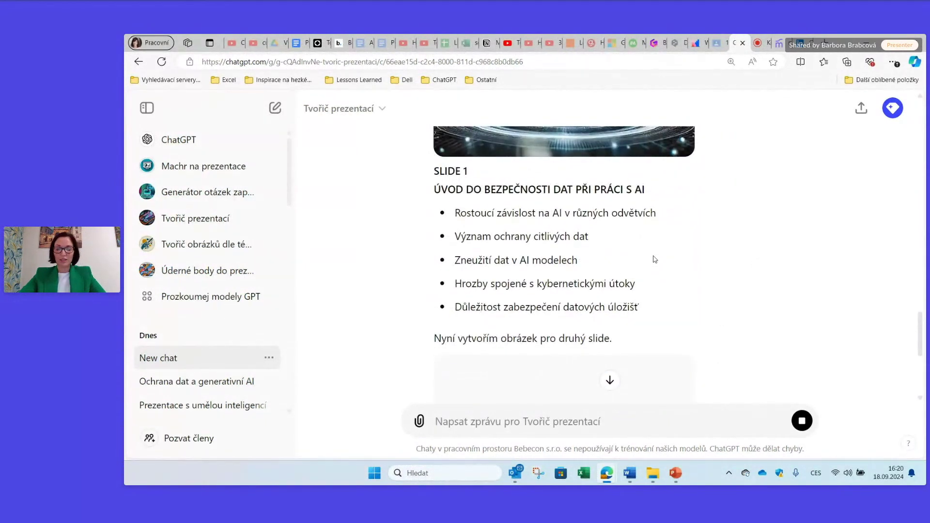
scroll(654, 260, up, 1)
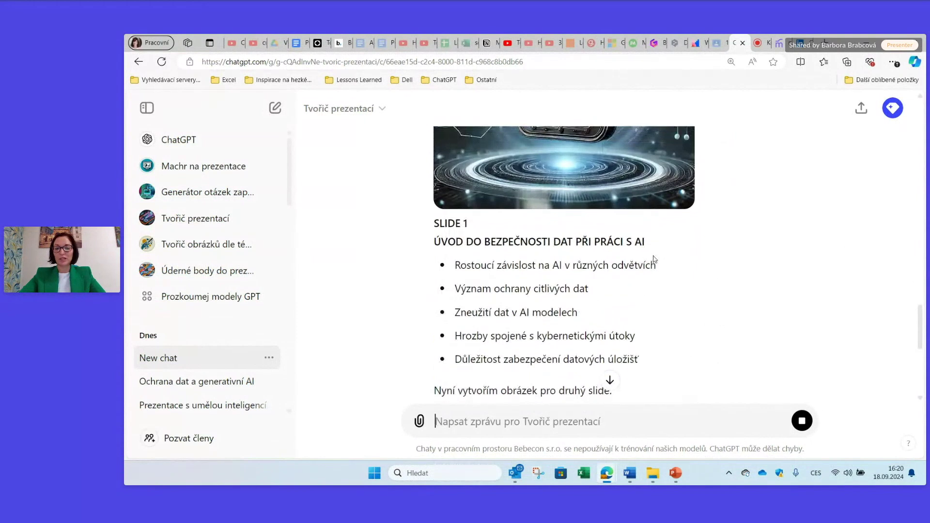
scroll(653, 259, up, 4)
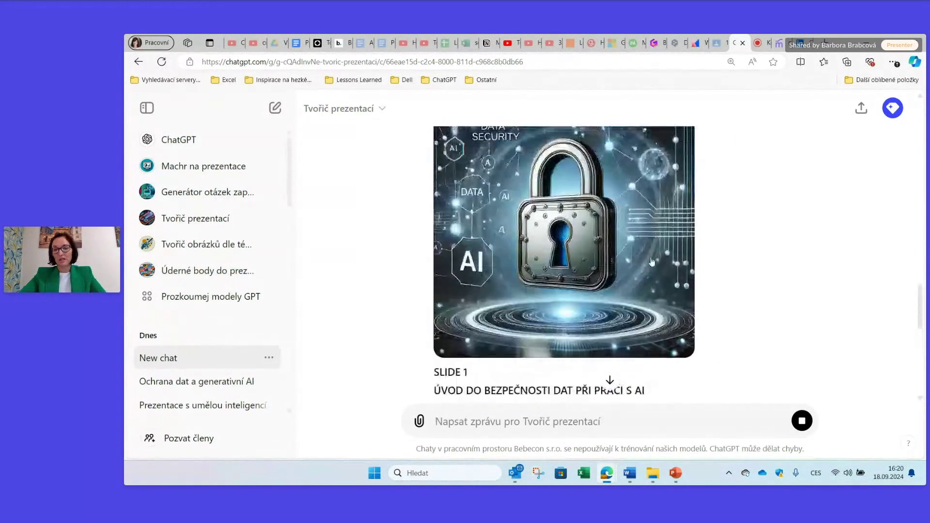
scroll(717, 257, down, 4)
scroll(755, 276, down, 3)
scroll(777, 287, down, 1)
scroll(776, 287, down, 1)
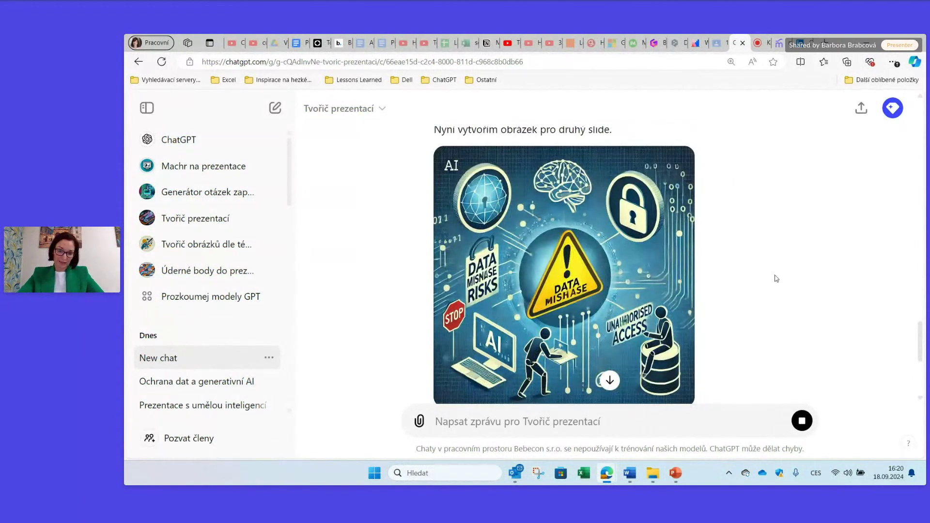
scroll(776, 279, down, 1)
scroll(777, 271, down, 4)
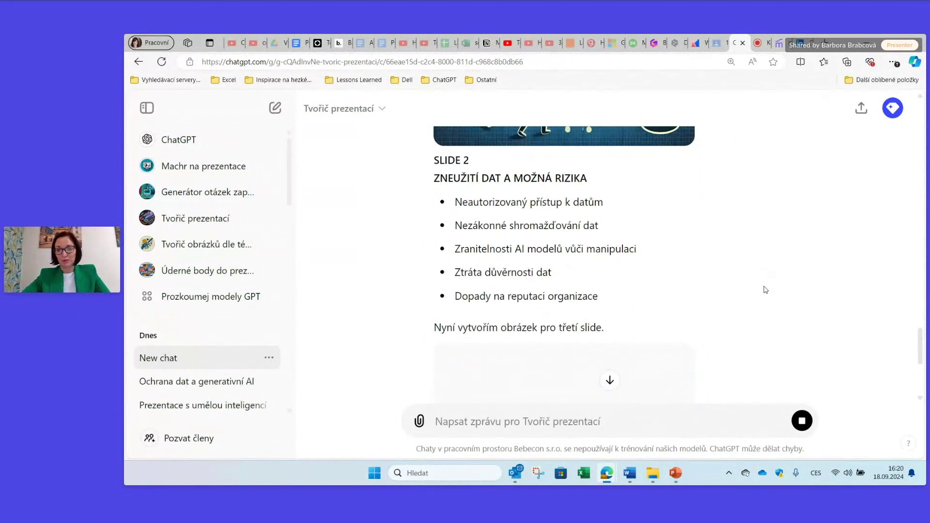
scroll(765, 290, up, 3)
scroll(766, 288, up, 1)
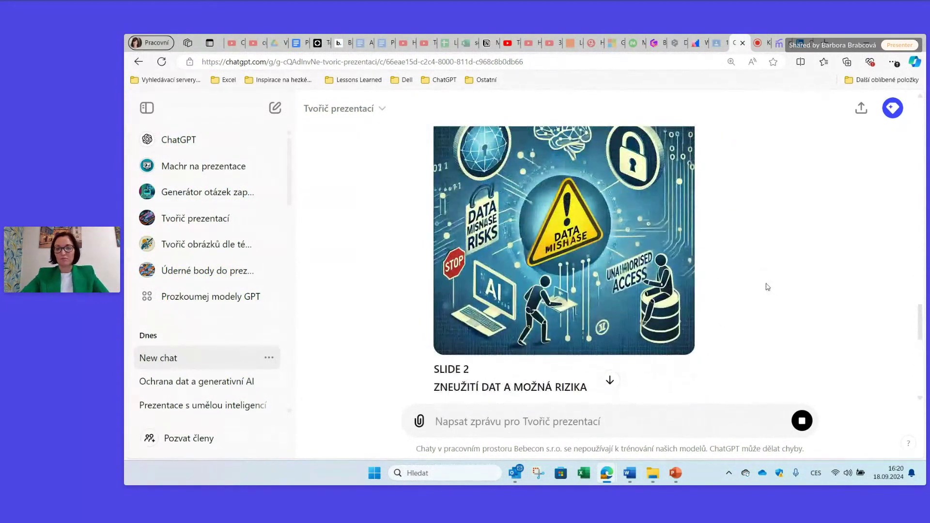
mouse_move(492, 219)
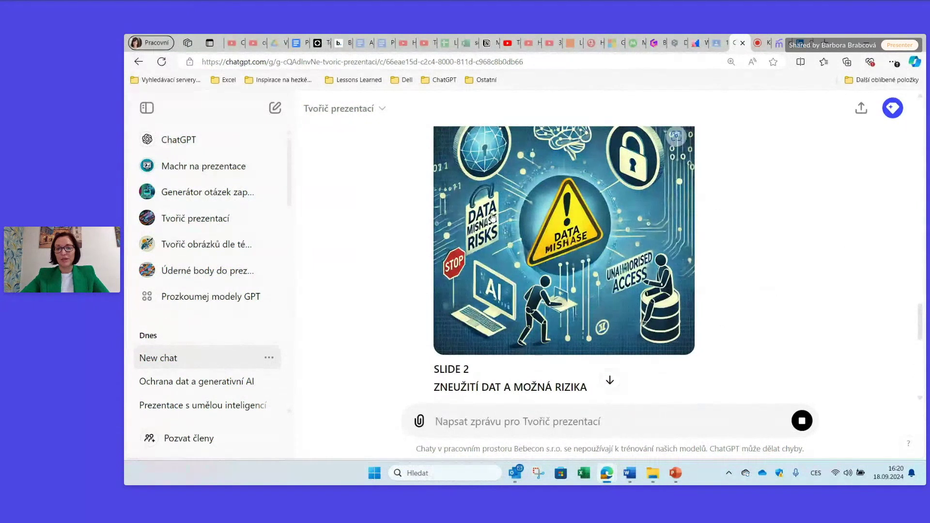
scroll(756, 305, down, 5)
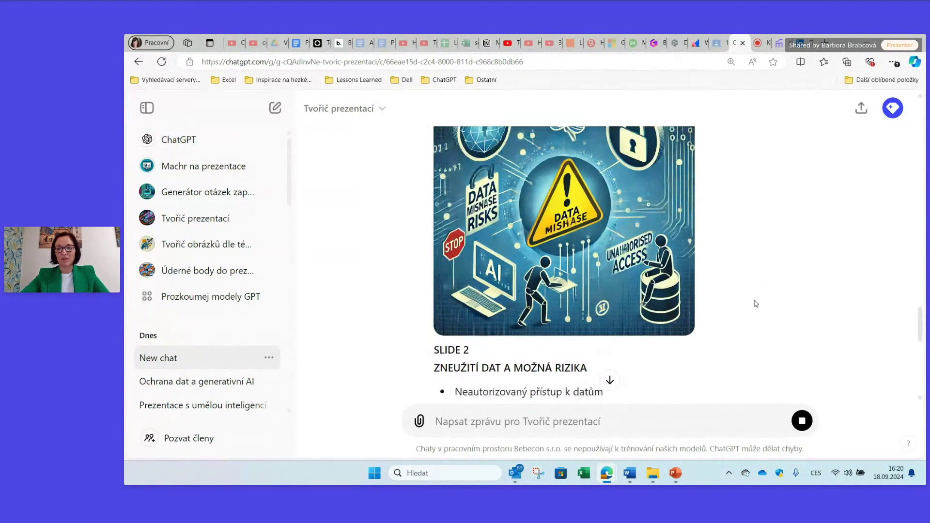
scroll(756, 304, down, 1)
scroll(756, 304, down, 2)
scroll(758, 300, down, 2)
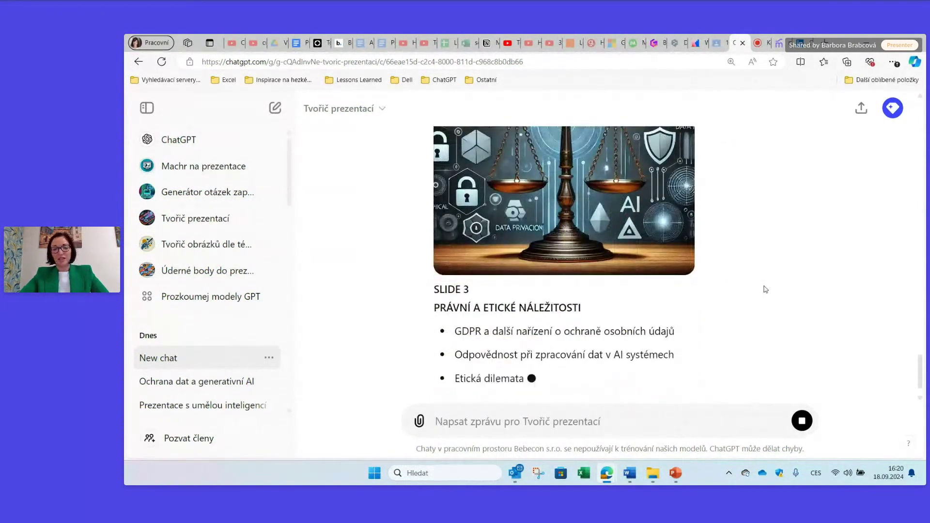
scroll(765, 289, up, 3)
scroll(765, 289, up, 3)
scroll(765, 289, down, 2)
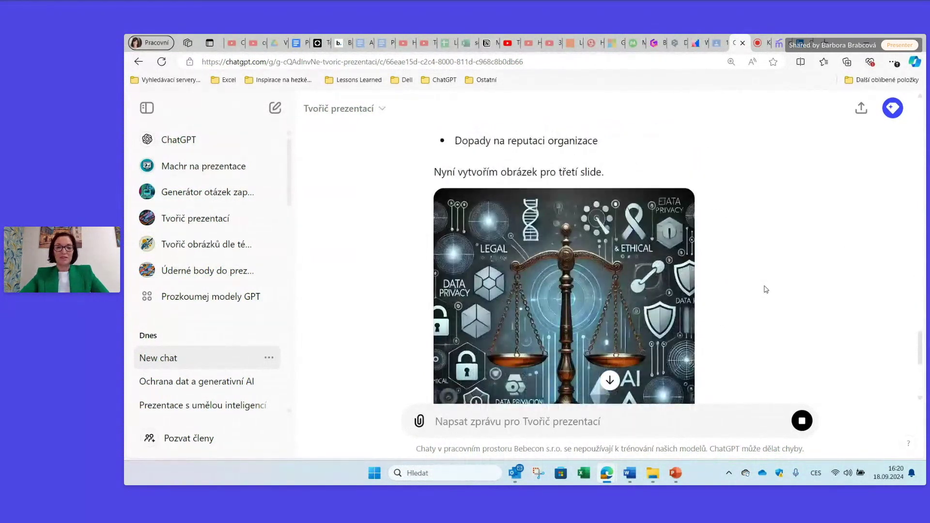
scroll(765, 289, down, 2)
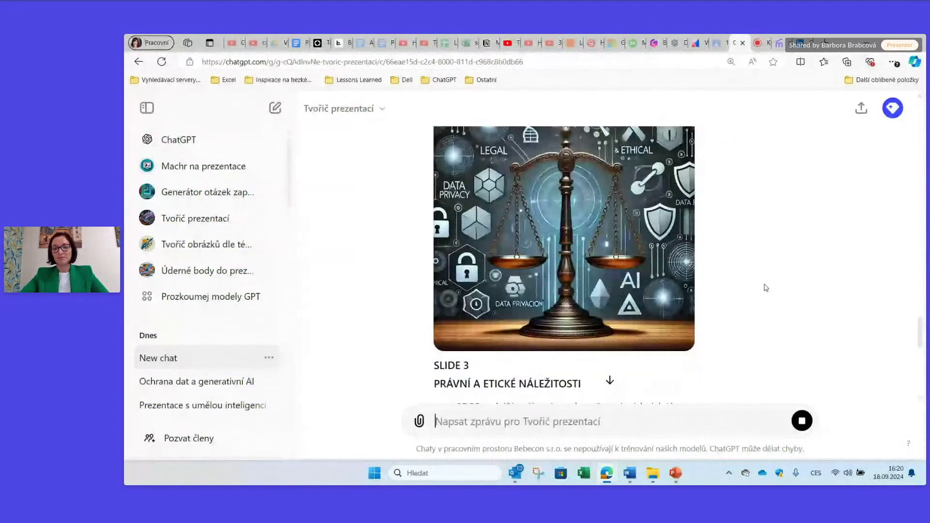
scroll(766, 287, down, 3)
scroll(766, 286, down, 3)
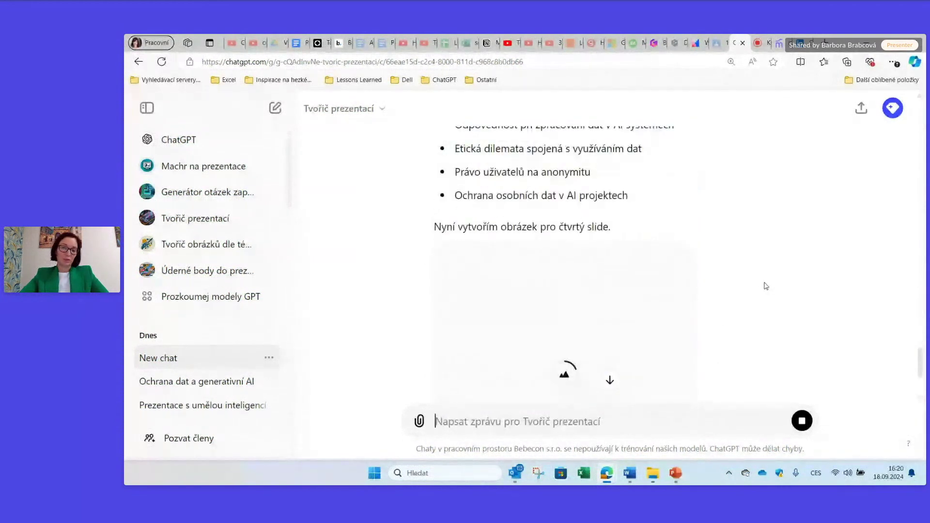
scroll(772, 293, up, 5)
scroll(774, 298, up, 5)
scroll(782, 310, up, 5)
scroll(790, 322, up, 3)
scroll(790, 323, up, 3)
scroll(790, 321, down, 4)
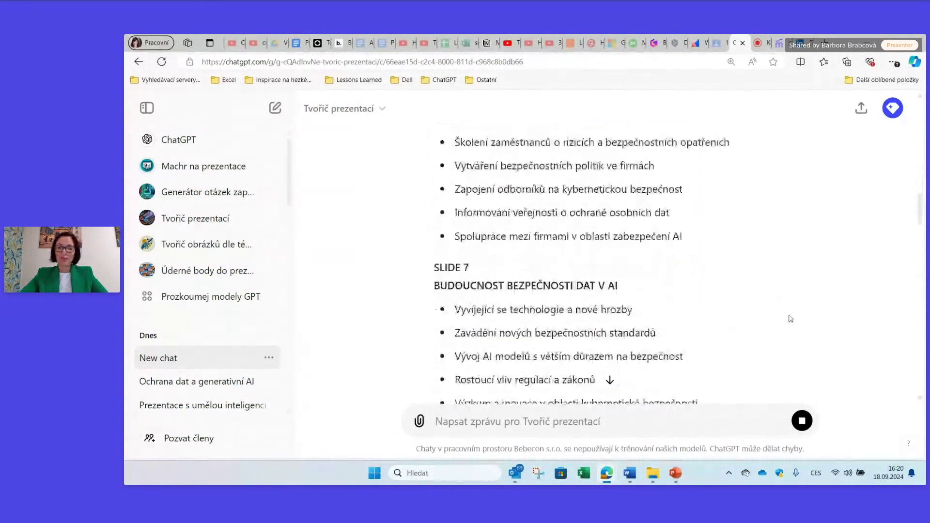
scroll(790, 319, down, 2)
scroll(789, 318, down, 1)
scroll(789, 318, down, 2)
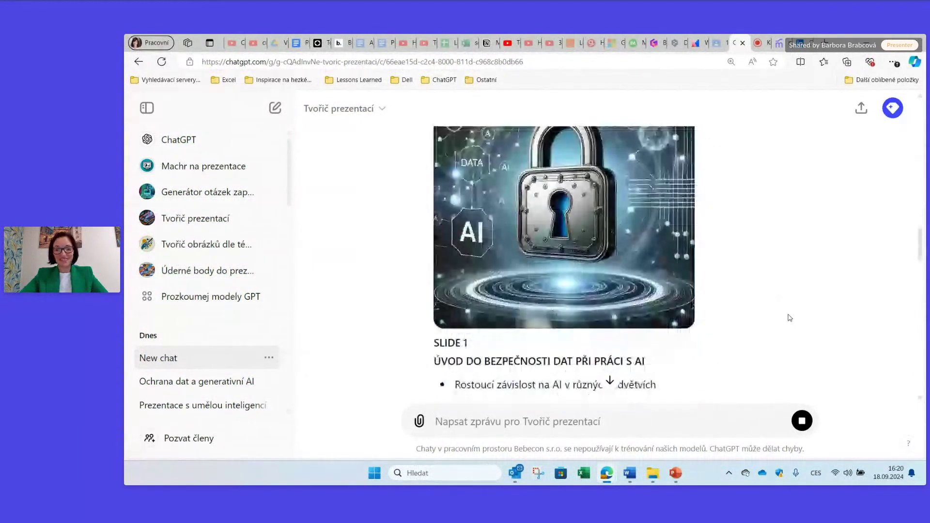
scroll(790, 316, down, 4)
scroll(790, 304, down, 5)
scroll(791, 306, down, 5)
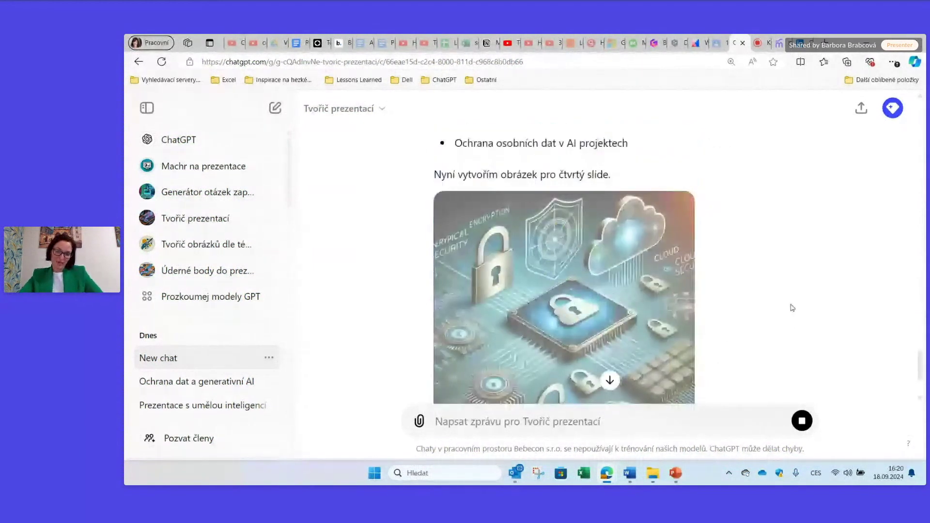
scroll(792, 308, down, 5)
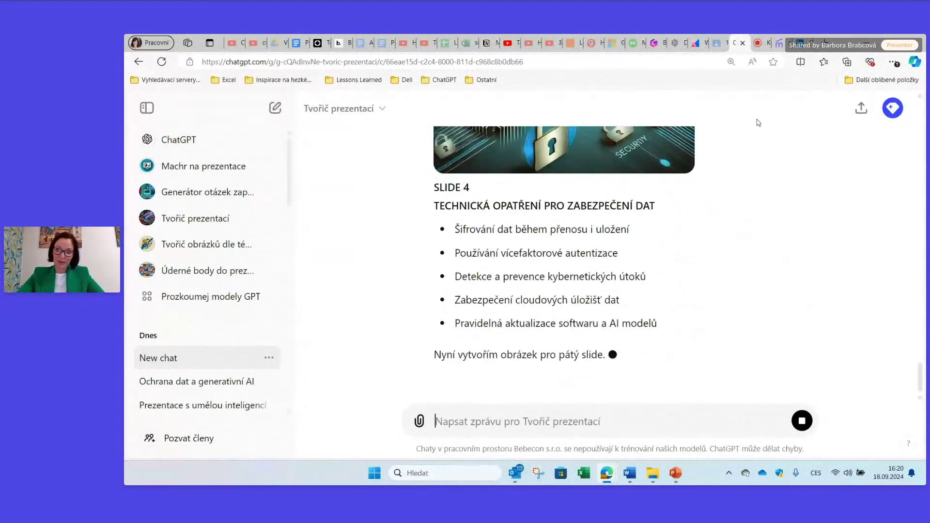
click(767, 43)
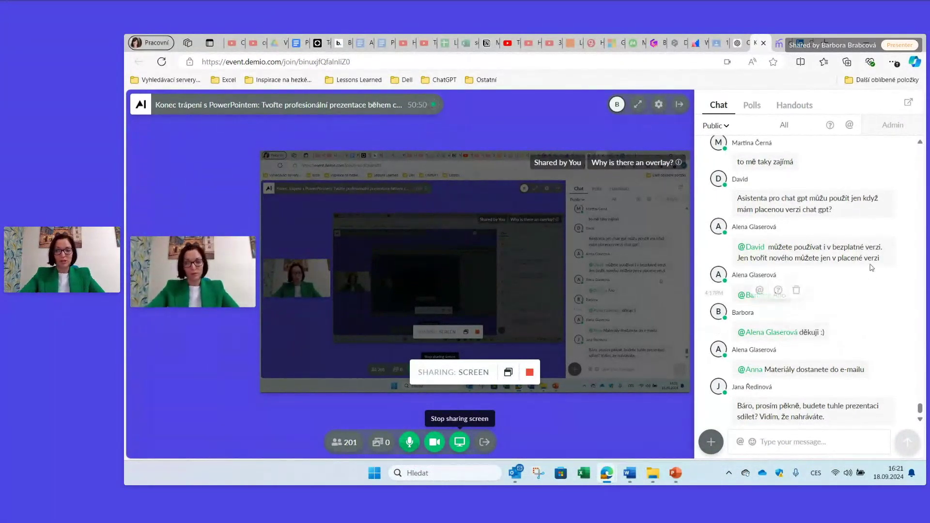
- Scroll through the attendee questions in Demio's chat, then go back to the ChatGPT presentation chat
scroll(853, 272, up, 1)
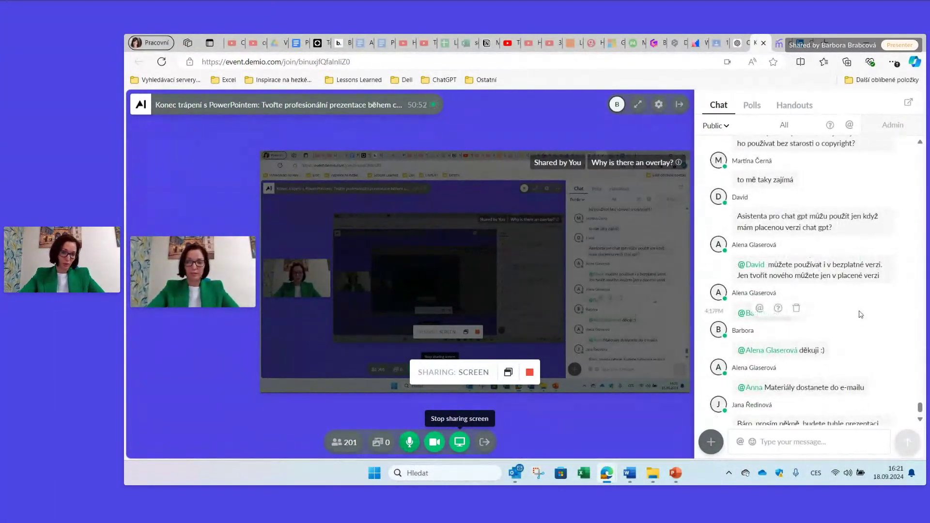
scroll(878, 329, up, 3)
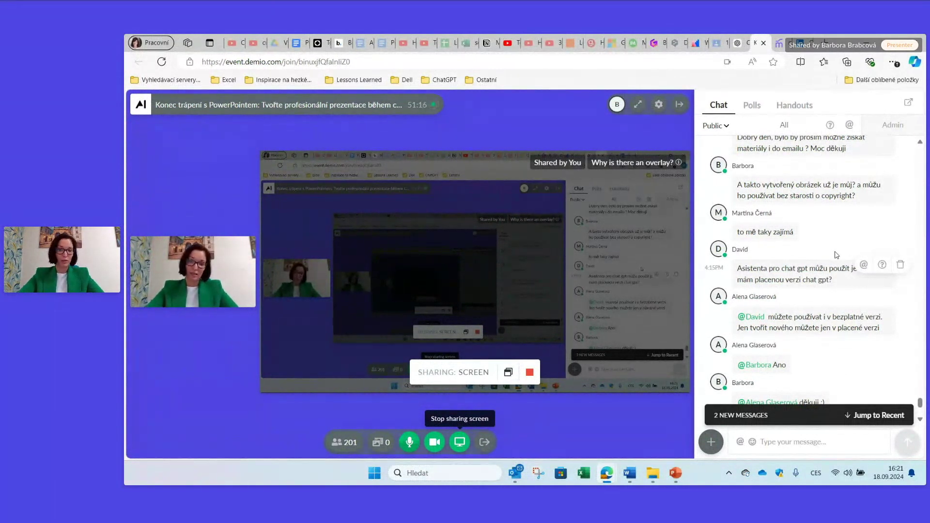
scroll(835, 254, down, 2)
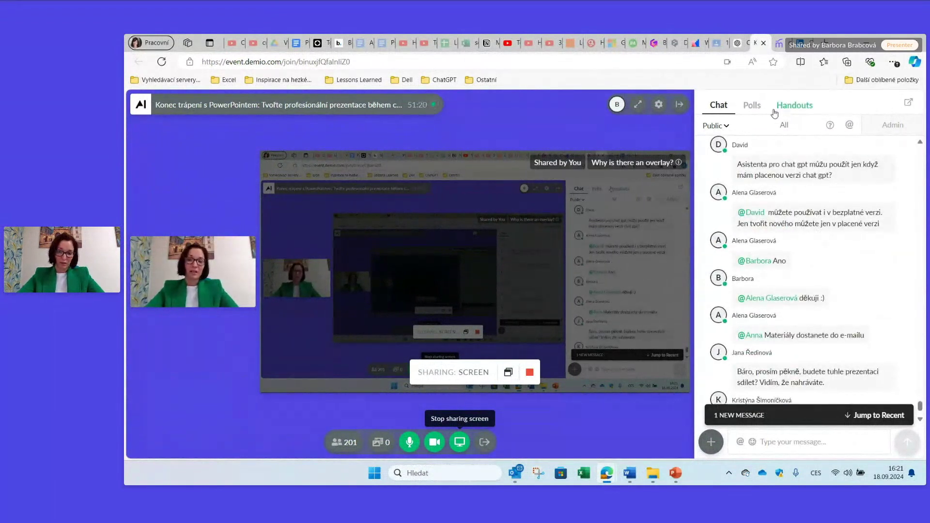
scroll(788, 262, down, 1)
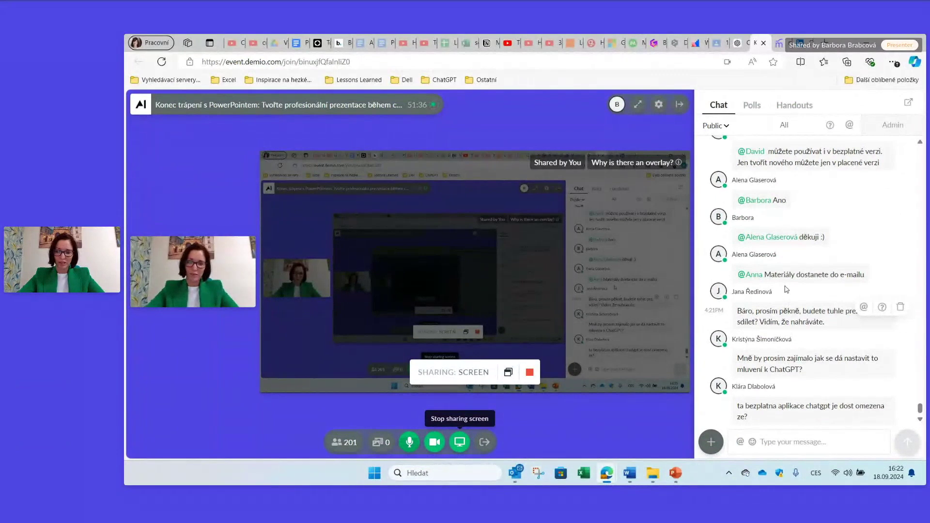
click(737, 43)
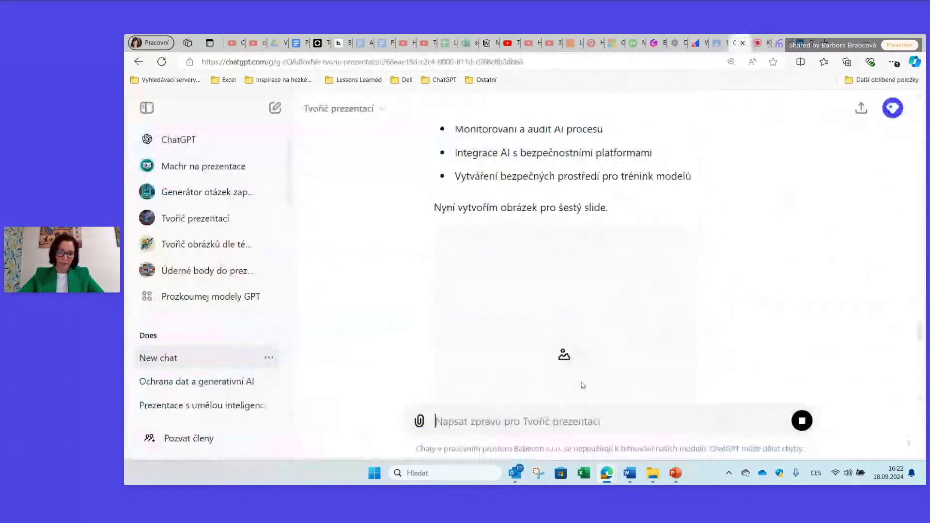
- Dismiss a stray context menu and scroll through the reply while slides 3–7 are written
right_click(567, 426)
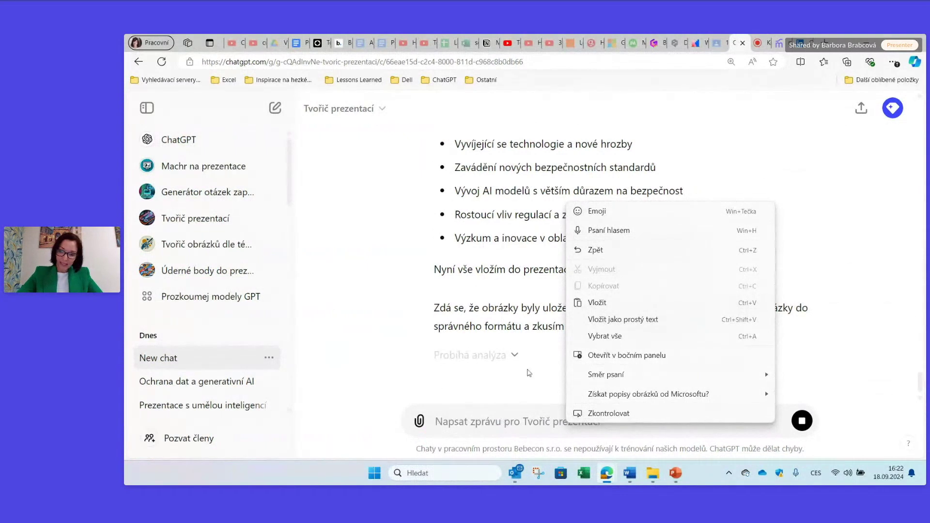
click(490, 424)
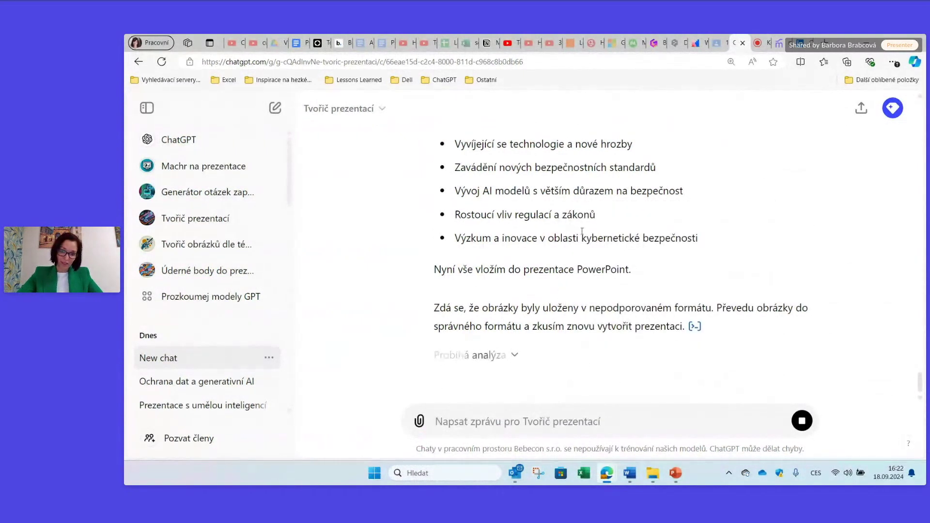
scroll(600, 339, up, 3)
scroll(625, 305, up, 5)
scroll(641, 233, up, 1)
scroll(649, 243, up, 7)
scroll(659, 250, up, 4)
scroll(666, 257, down, 6)
scroll(668, 259, down, 7)
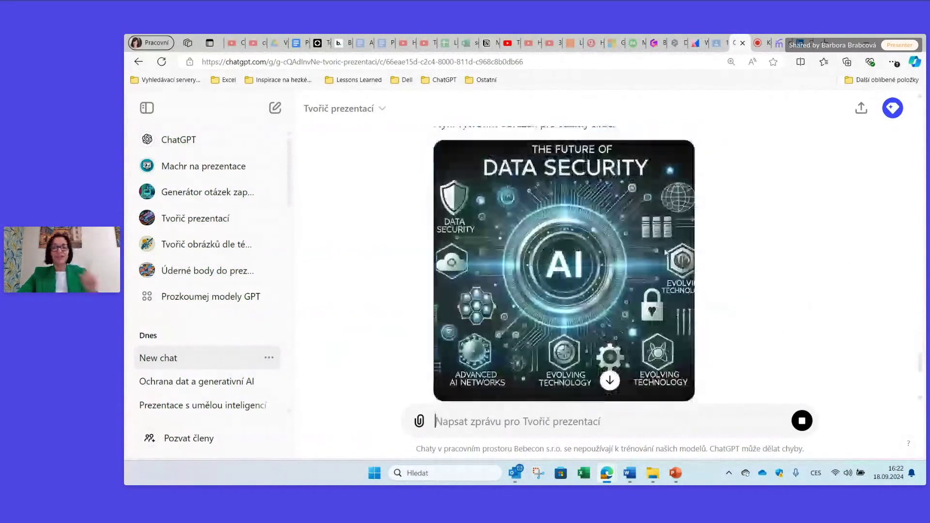
scroll(673, 266, down, 1)
scroll(678, 274, down, 5)
scroll(678, 274, down, 1)
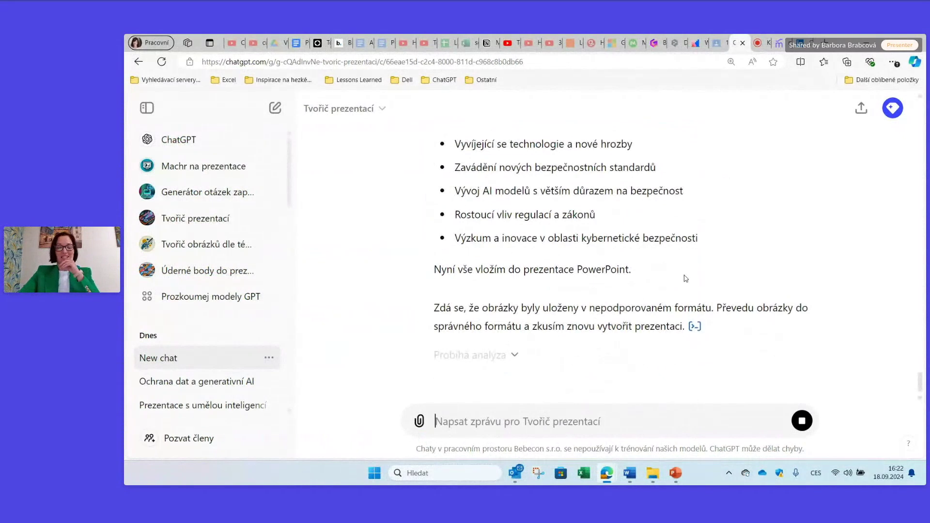
scroll(891, 322, up, 2)
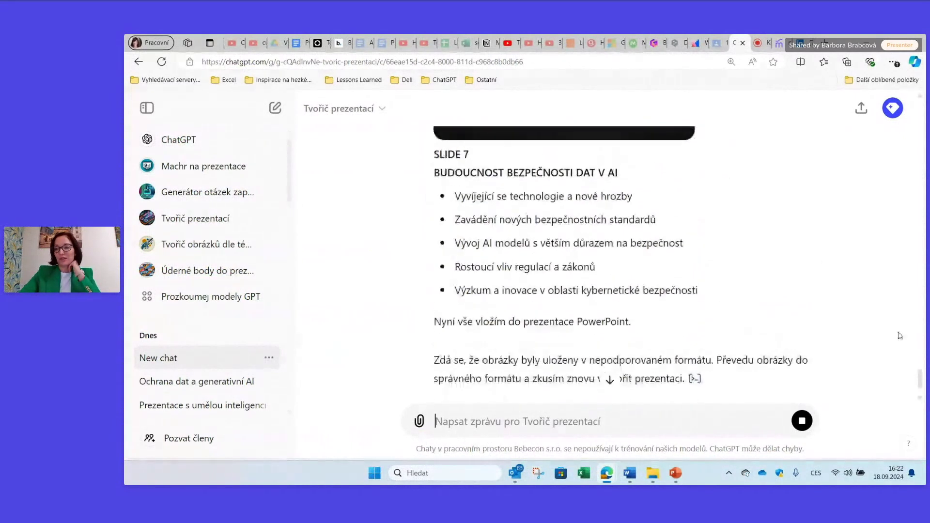
scroll(913, 355, up, 2)
scroll(913, 355, up, 1)
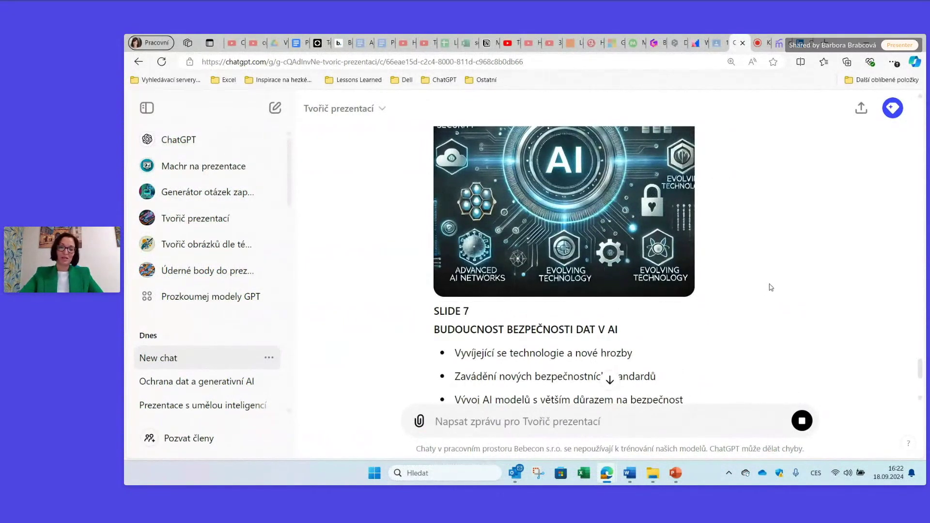
scroll(773, 288, down, 1)
scroll(775, 288, down, 4)
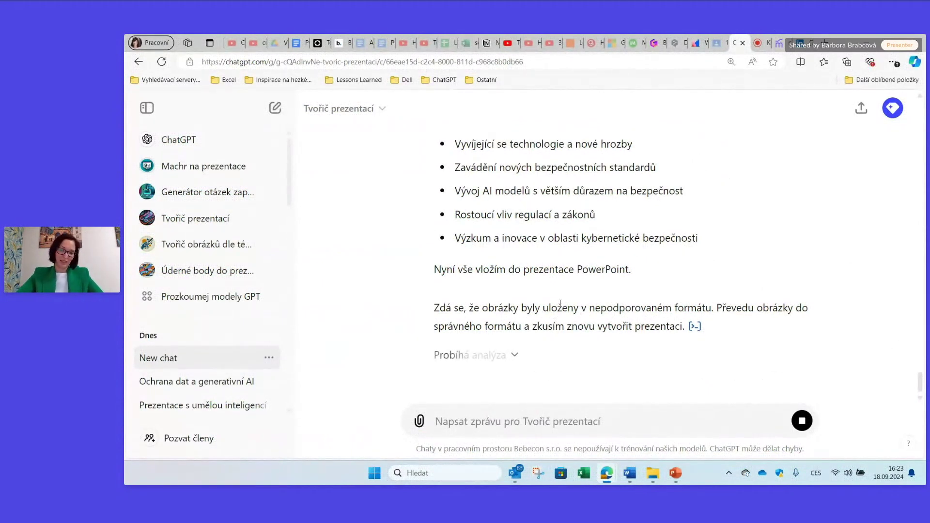
- Scroll through the finished reply until the 'Stáhnout prezentaci' download link appears
scroll(569, 286, up, 2)
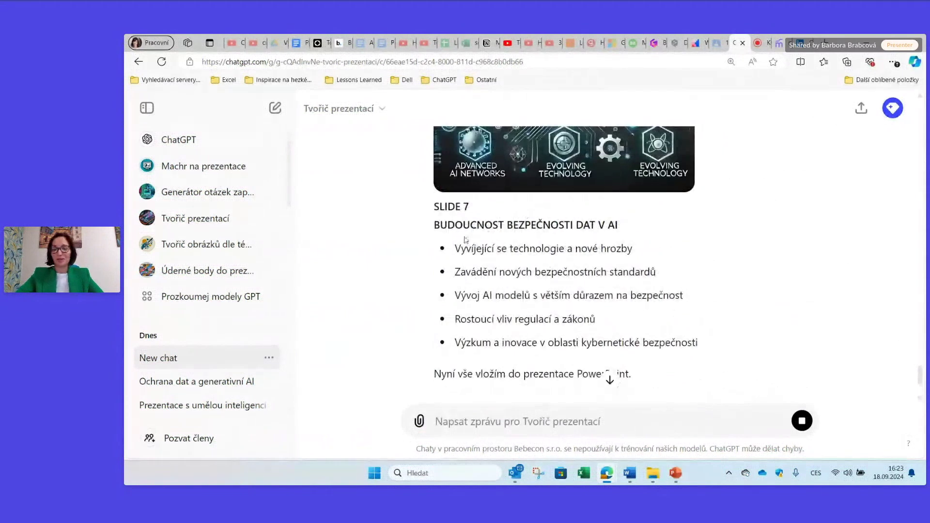
scroll(673, 336, up, 1)
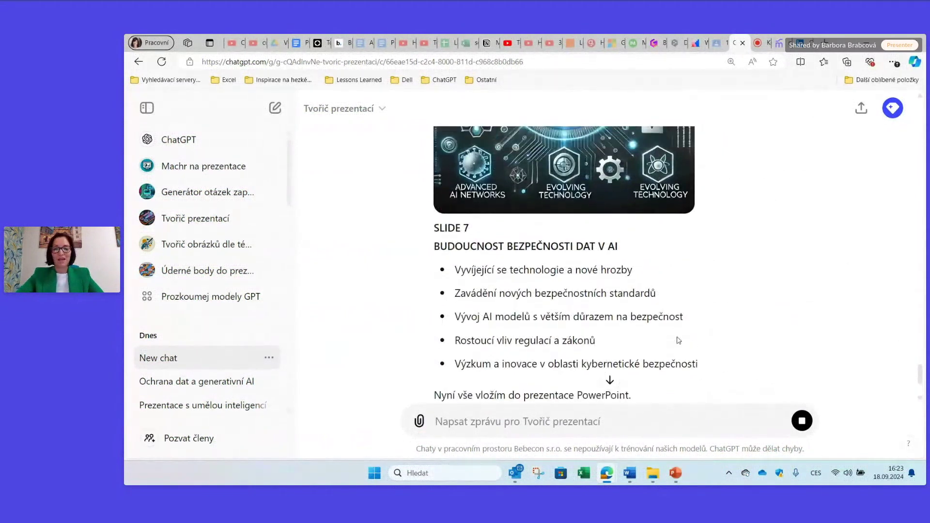
scroll(680, 341, up, 3)
scroll(631, 372, down, 4)
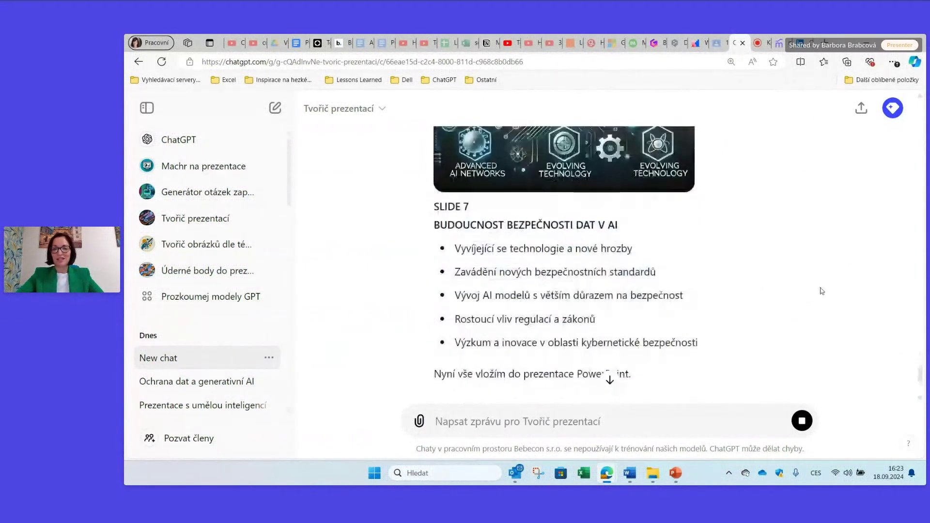
scroll(631, 372, down, 2)
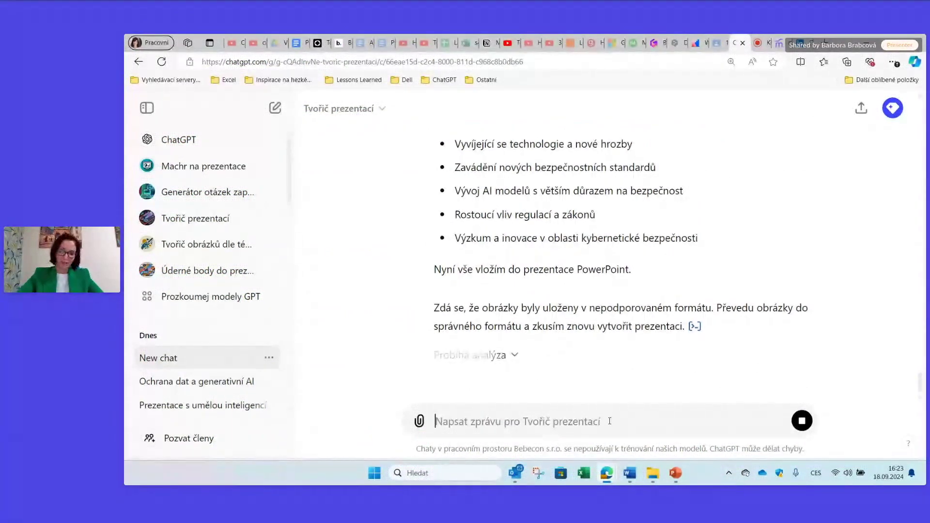
scroll(640, 407, up, 1)
scroll(617, 377, up, 1)
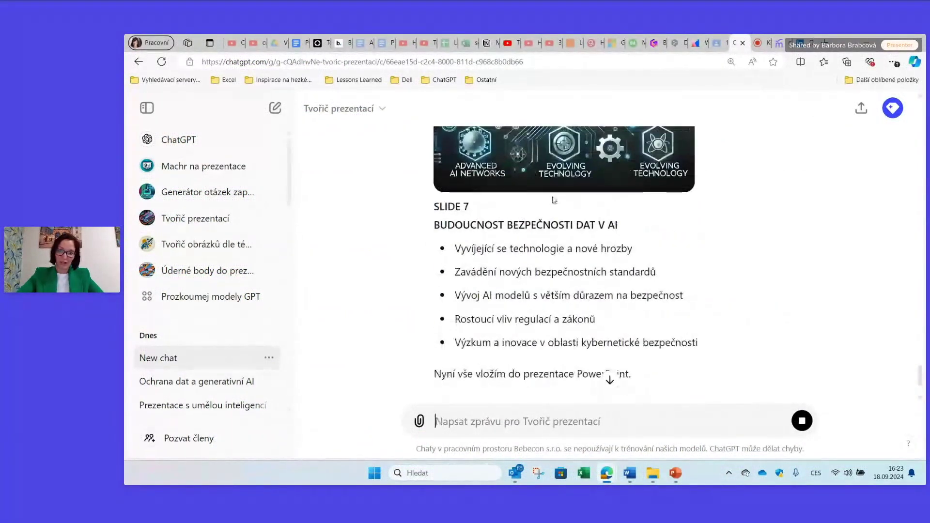
scroll(617, 376, up, 2)
scroll(697, 377, up, 2)
scroll(656, 264, up, 3)
scroll(659, 272, up, 3)
scroll(661, 279, up, 3)
scroll(666, 290, up, 3)
scroll(666, 290, up, 5)
scroll(671, 286, up, 3)
scroll(676, 281, up, 2)
scroll(680, 277, up, 2)
scroll(688, 274, up, 2)
scroll(697, 272, up, 2)
scroll(710, 271, up, 1)
scroll(720, 268, down, 6)
scroll(721, 270, down, 6)
scroll(722, 270, down, 6)
scroll(724, 272, down, 6)
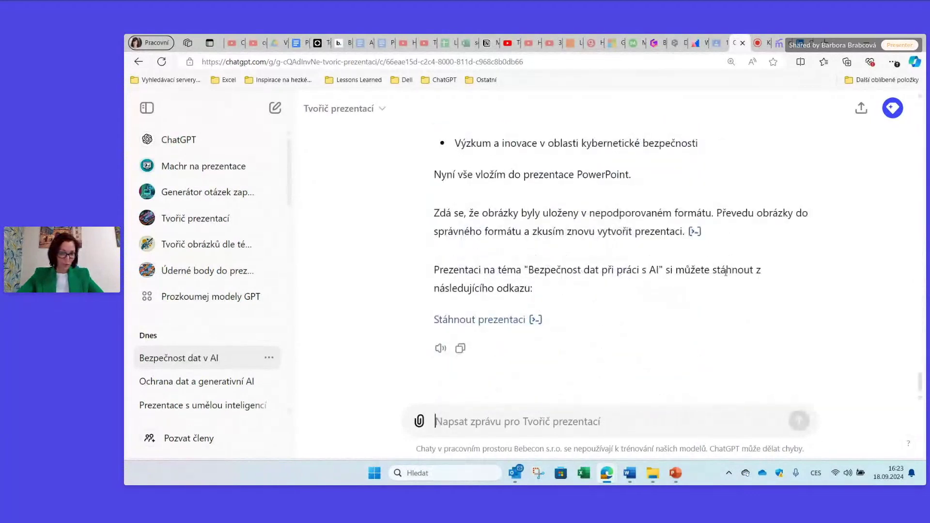
- Download the deck via 'Stáhnout prezentaci' and open Bezpecnost_dat_pri_praci_s_AI_converted in PowerPoint
click(515, 323)
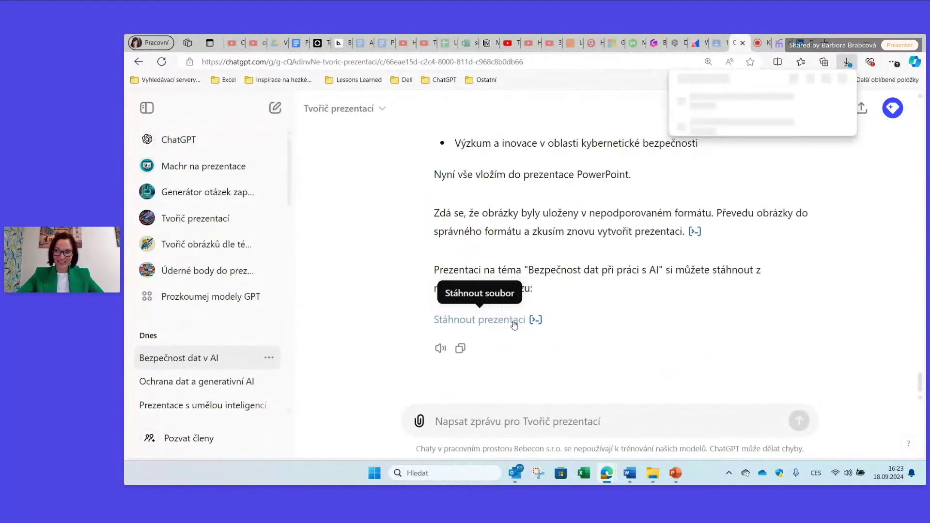
click(716, 113)
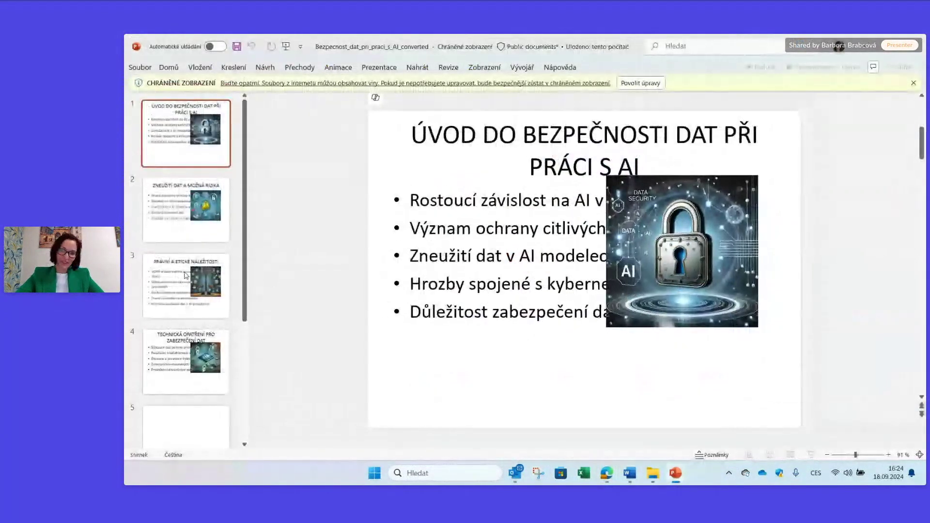
- Enable editing ('Povolit úpravy') on the downloaded deck and browse its 7 slide thumbnails
click(641, 83)
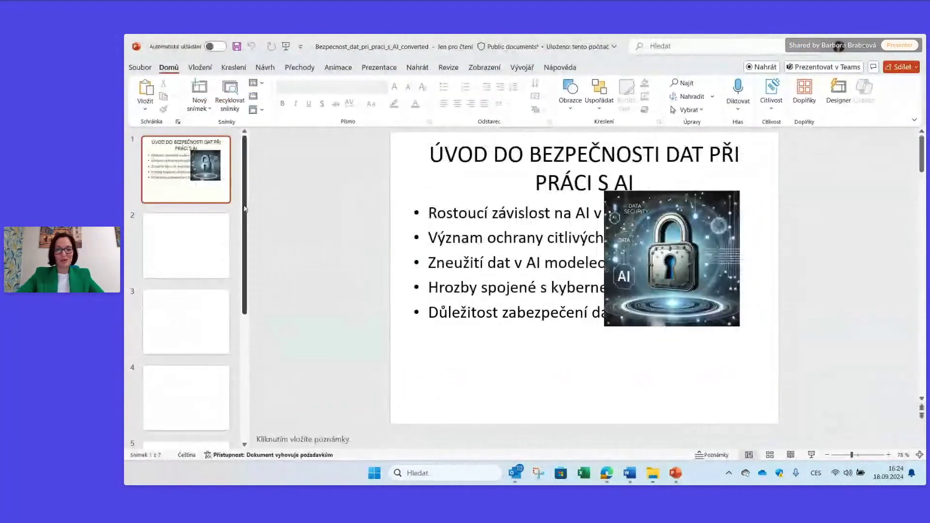
scroll(213, 300, down, 1)
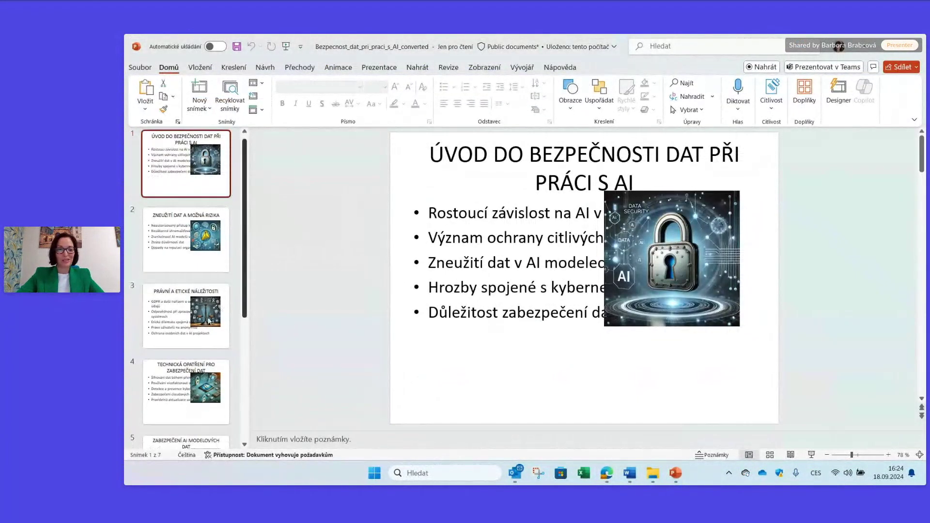
scroll(213, 313, down, 2)
scroll(214, 318, down, 3)
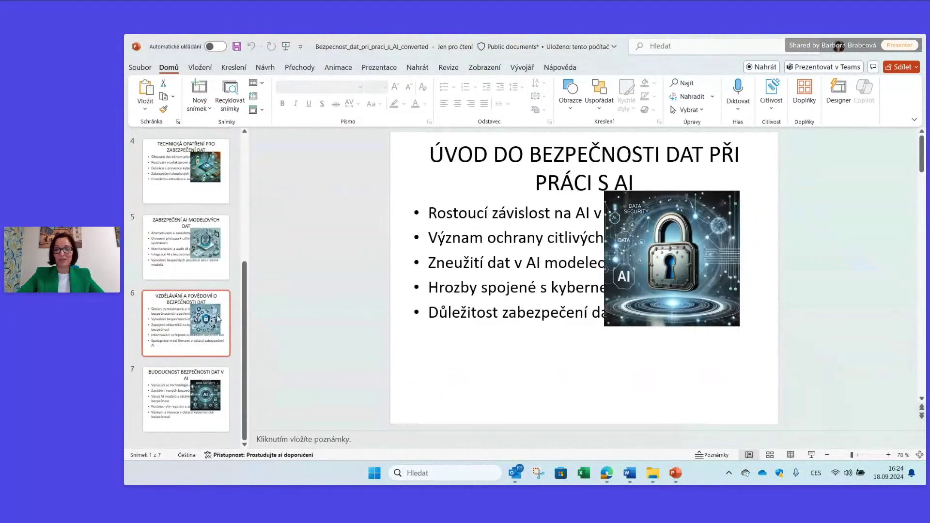
scroll(218, 319, up, 2)
scroll(217, 319, up, 1)
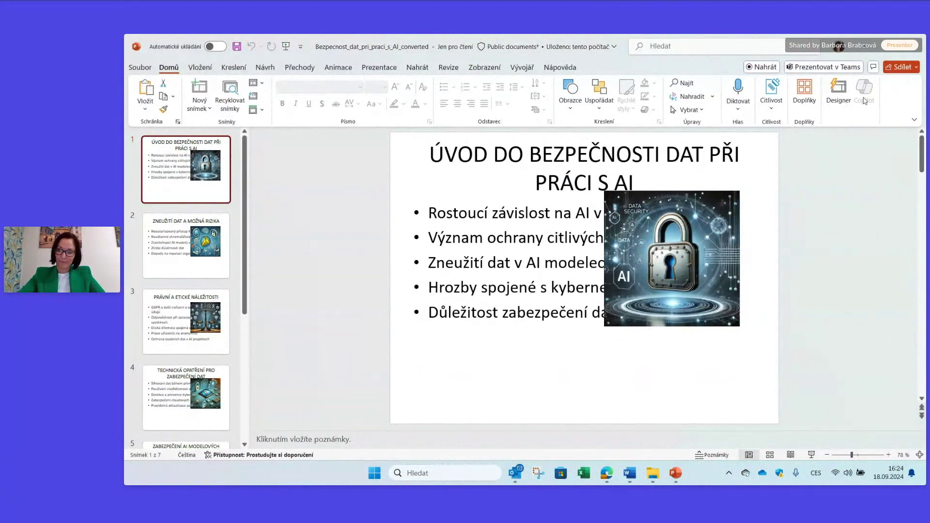
- Apply Designer suggestions to slides 1–3: the second, third and first designs respectively
click(840, 97)
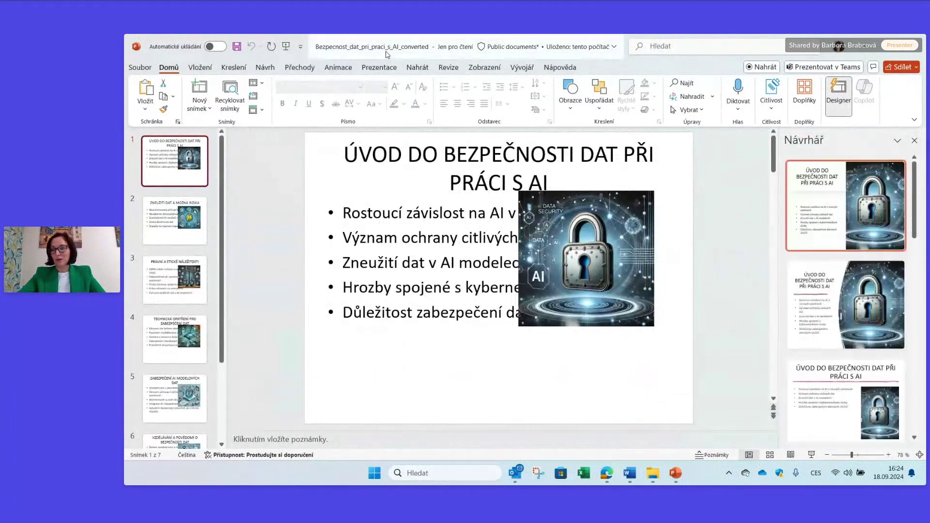
click(855, 291)
click(179, 226)
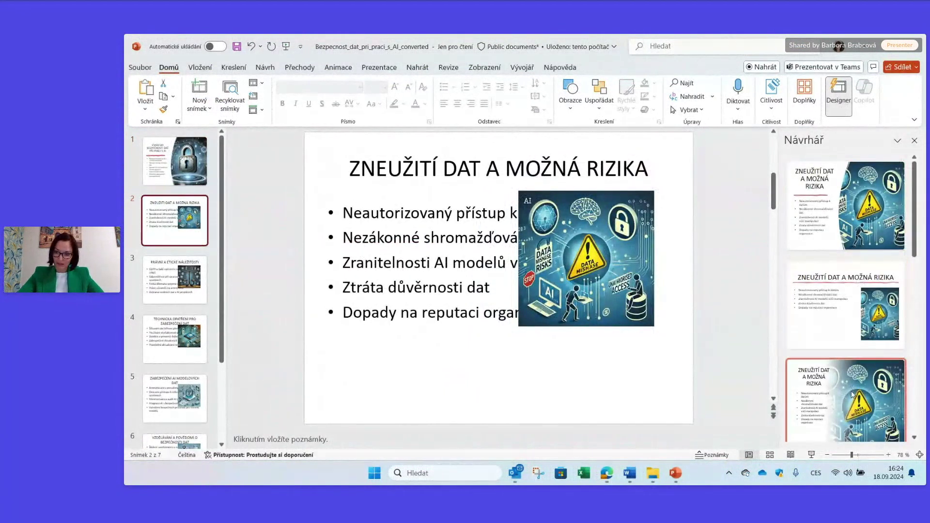
click(851, 394)
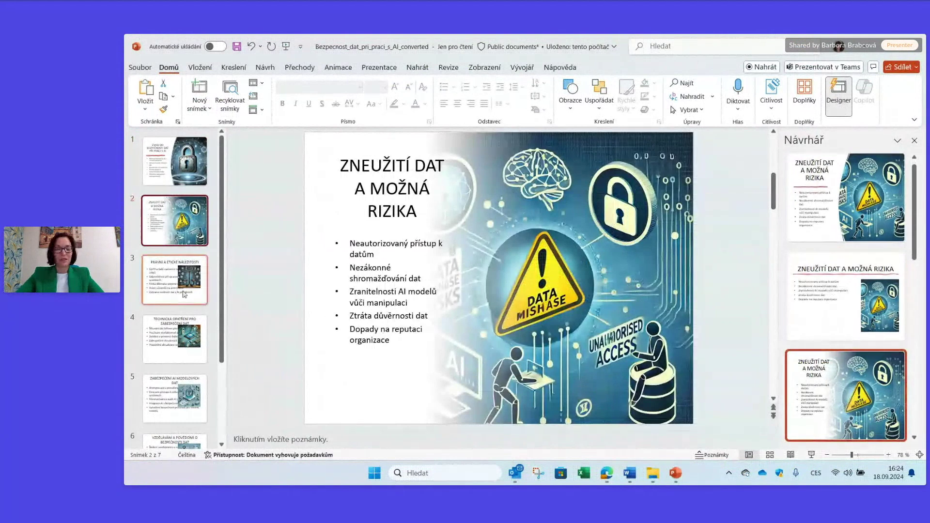
click(184, 293)
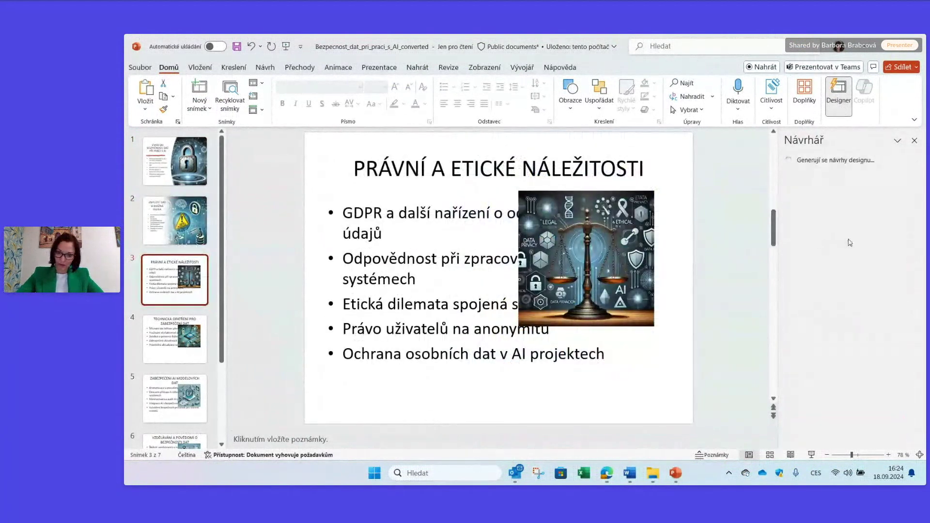
click(855, 236)
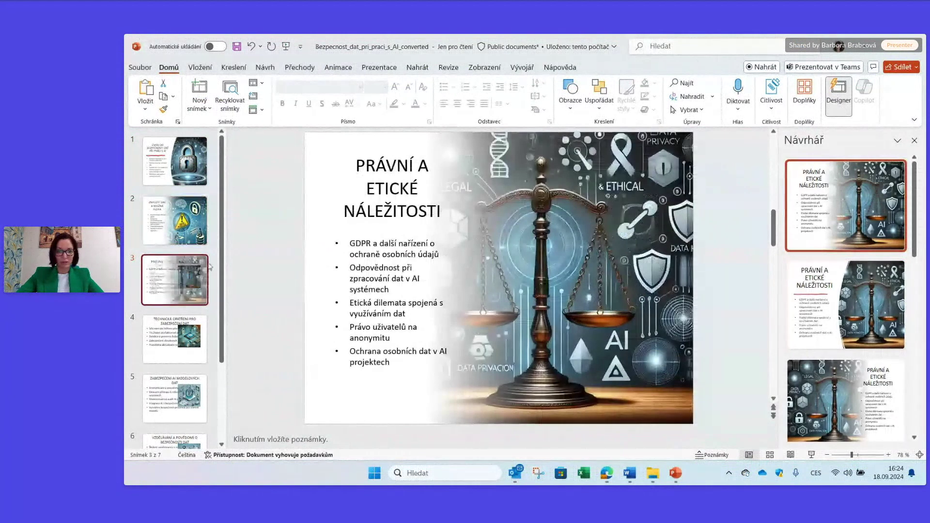
- Give slide 4 the image-left design and slides 5 and 7 the second Designer suggestion
click(193, 347)
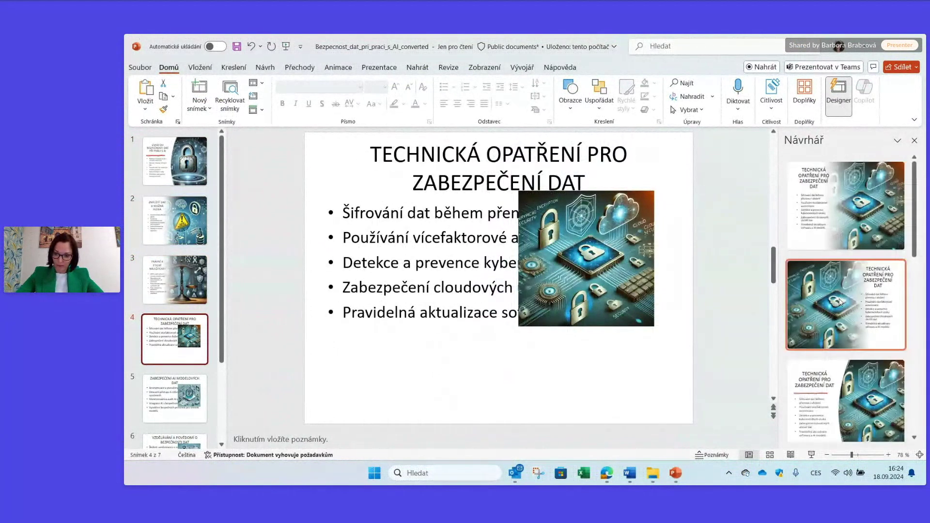
scroll(840, 303, down, 1)
scroll(838, 339, down, 1)
scroll(836, 368, down, 1)
scroll(834, 402, down, 1)
click(834, 402)
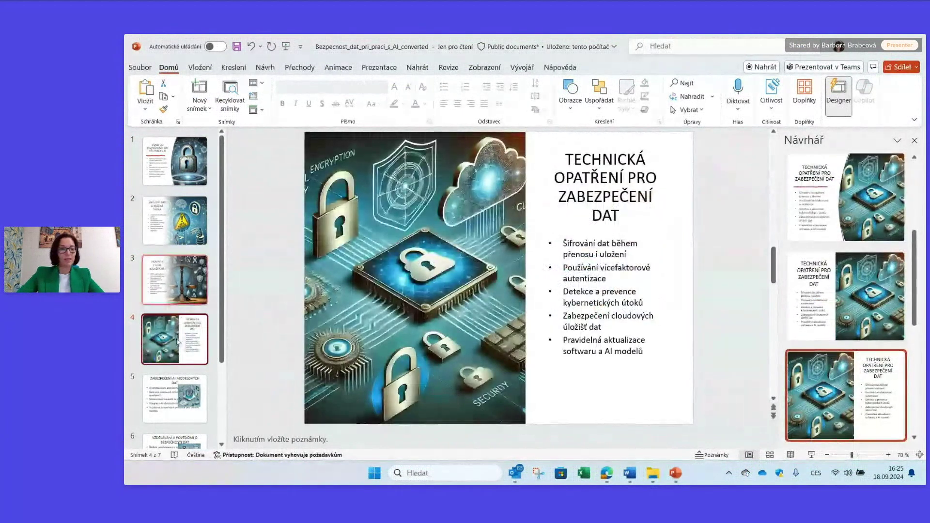
click(177, 384)
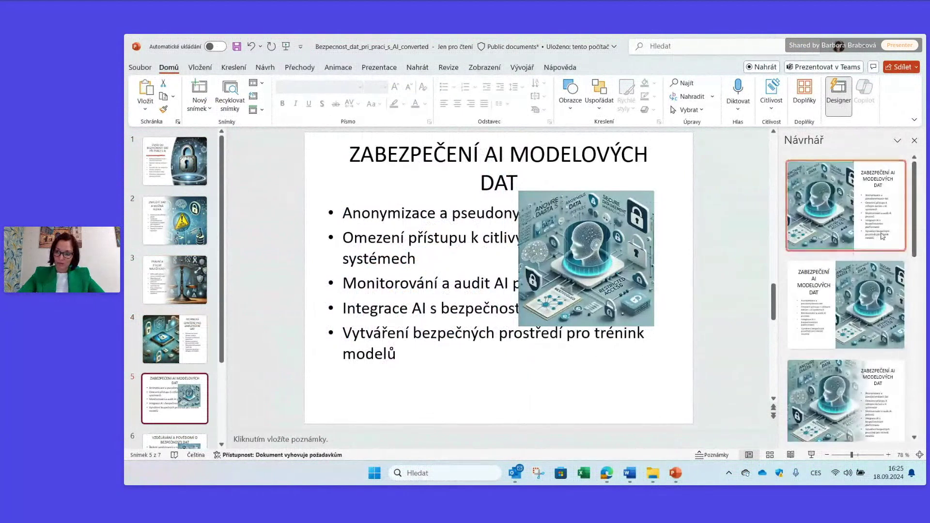
click(884, 296)
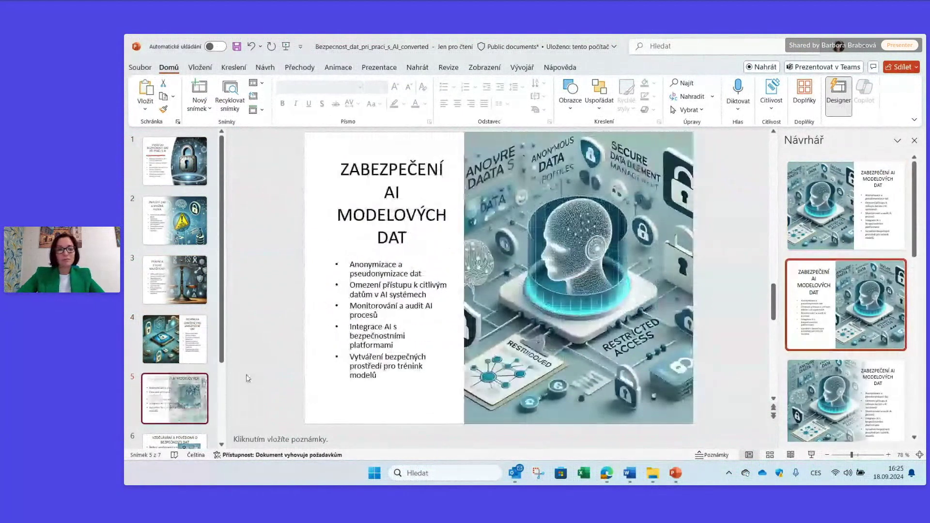
scroll(230, 366, down, 2)
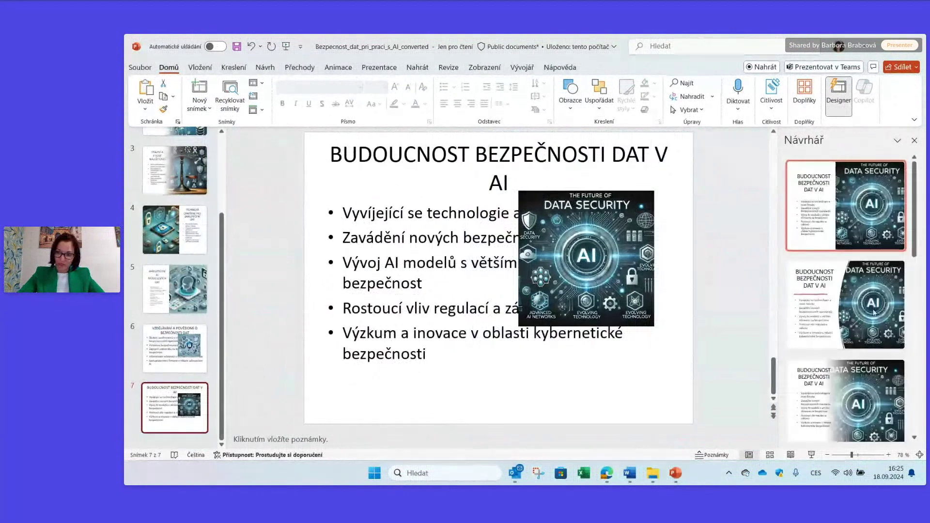
click(875, 310)
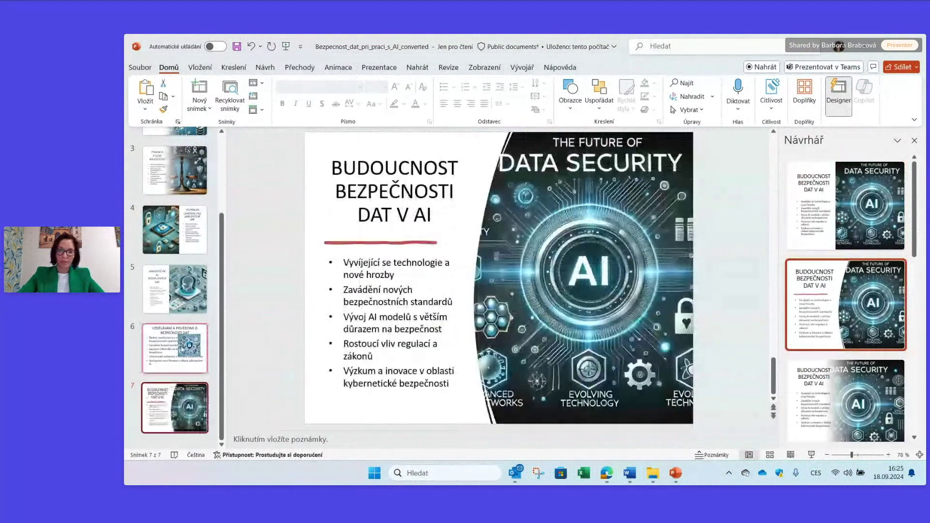
- Try several Designer layouts for slide 6 and settle on the title-on-top design
click(175, 348)
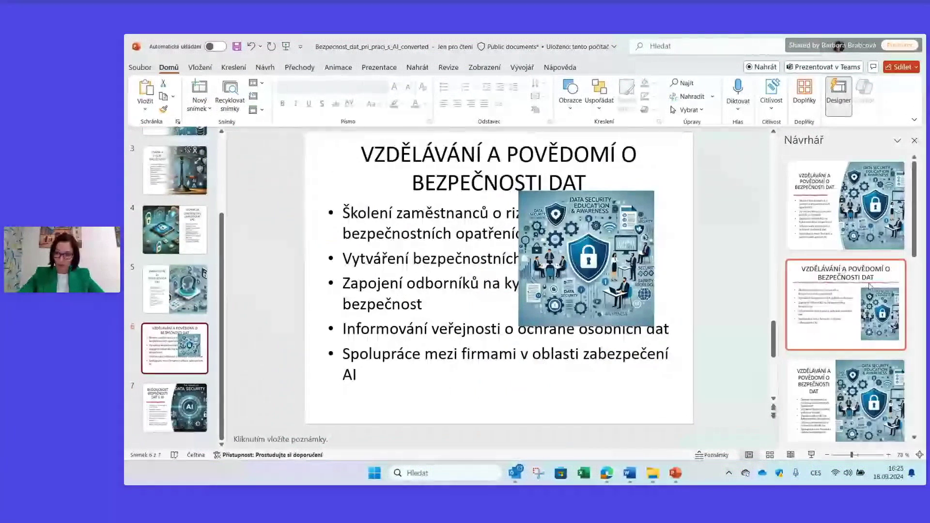
scroll(886, 382, down, 2)
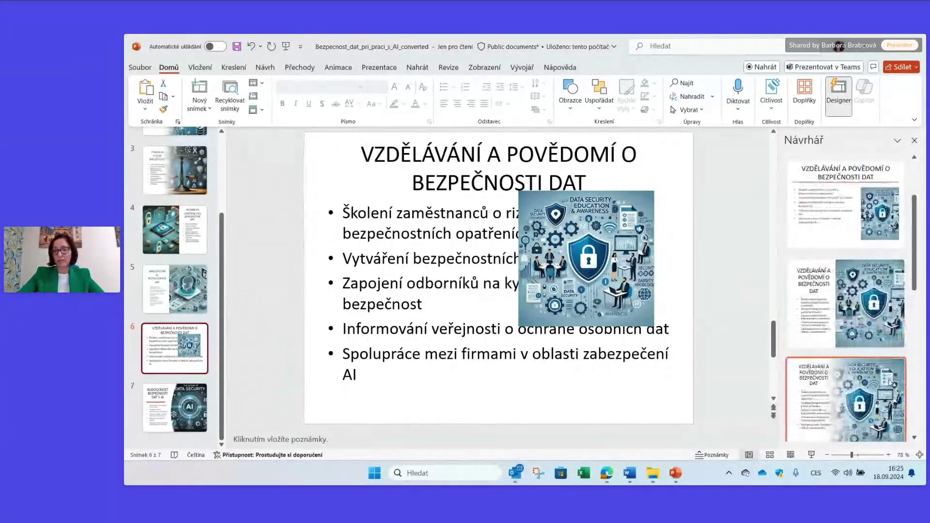
click(890, 382)
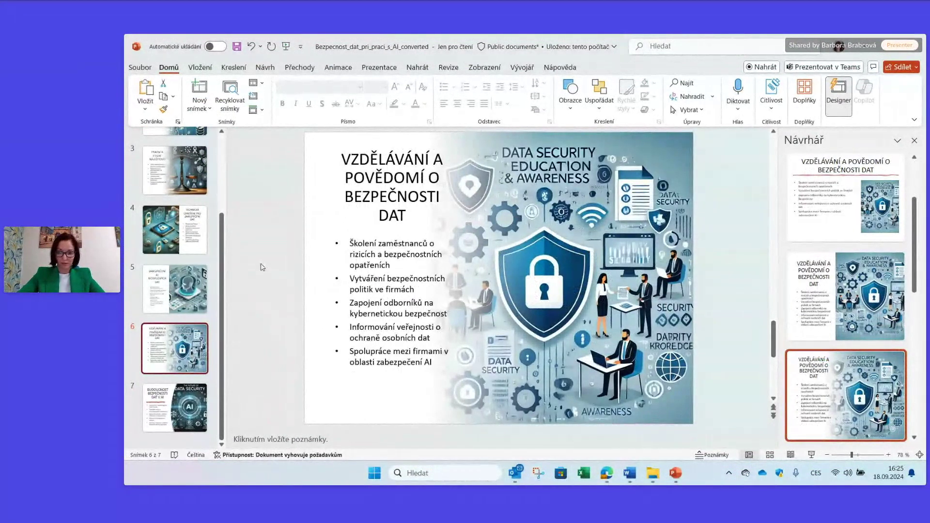
click(882, 293)
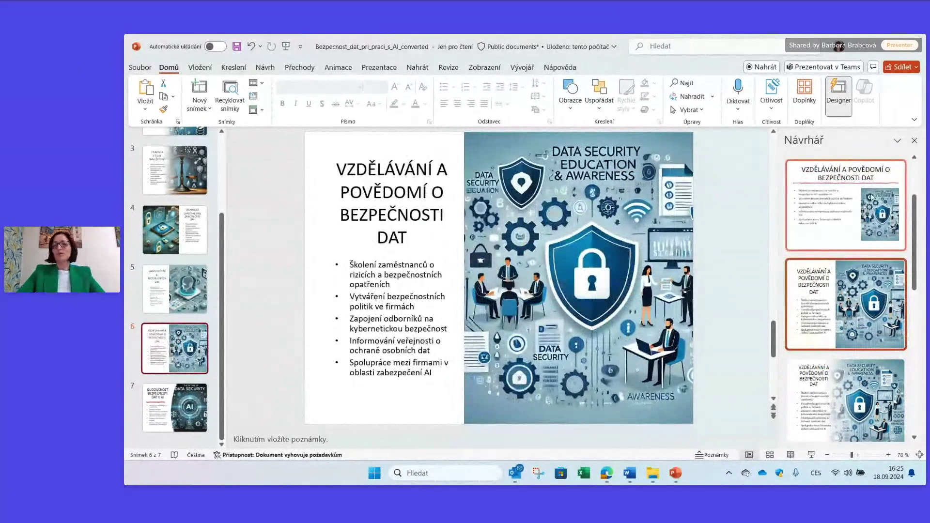
click(872, 196)
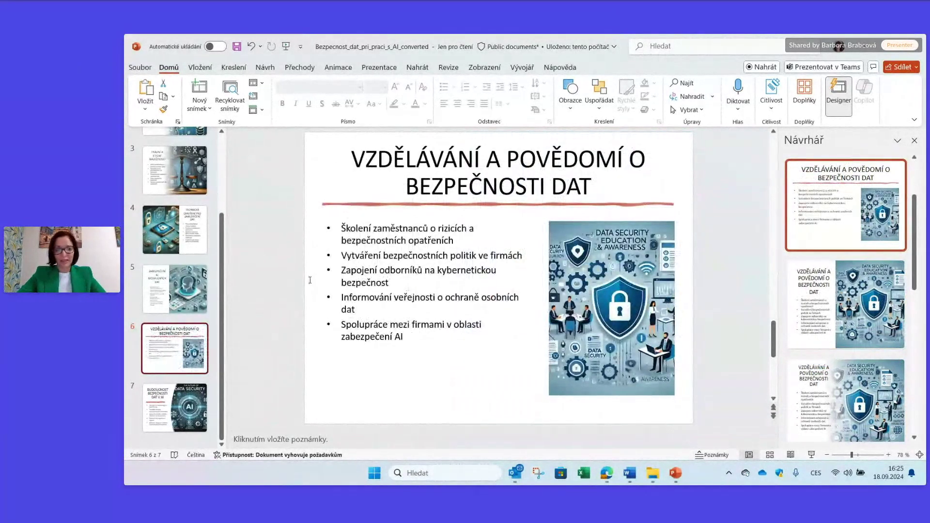
scroll(208, 262, up, 3)
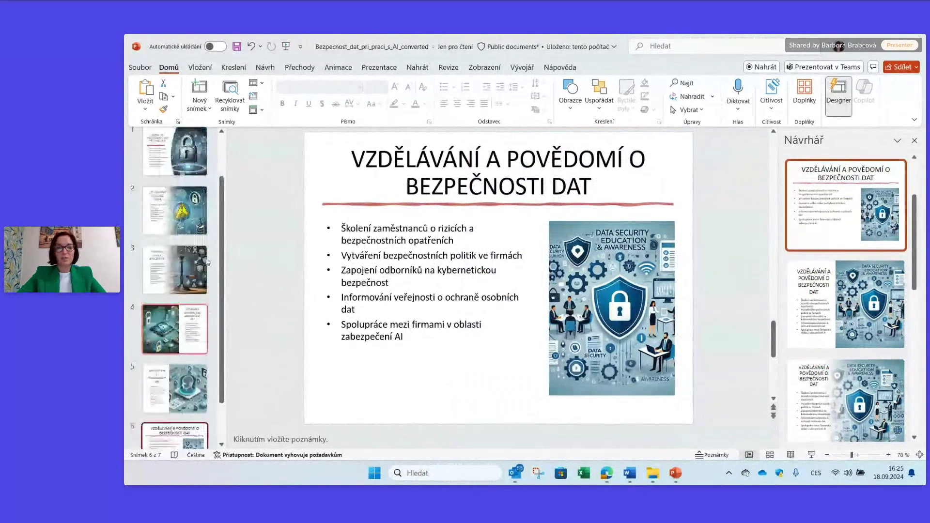
click(170, 172)
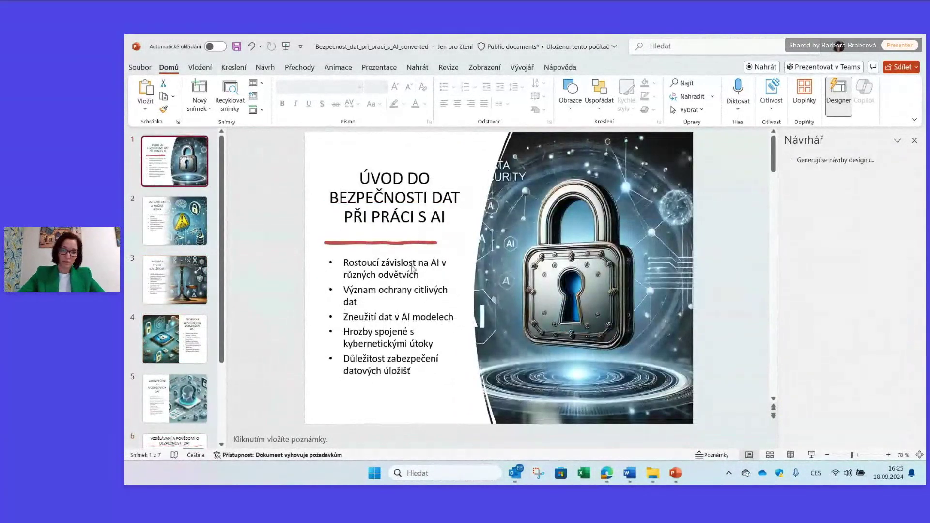
- Select slide 1's bullet text box and apply the first Designer layout: title on top, padlock right
click(419, 373)
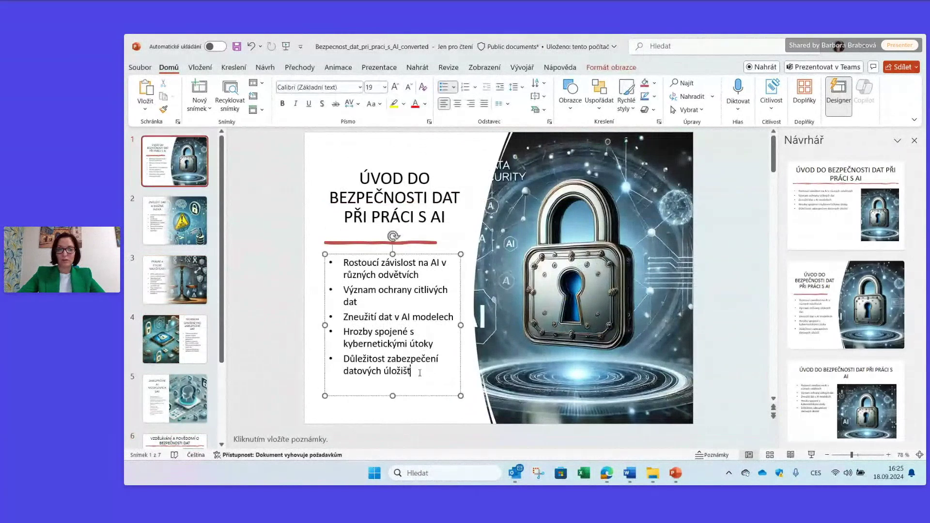
click(341, 333)
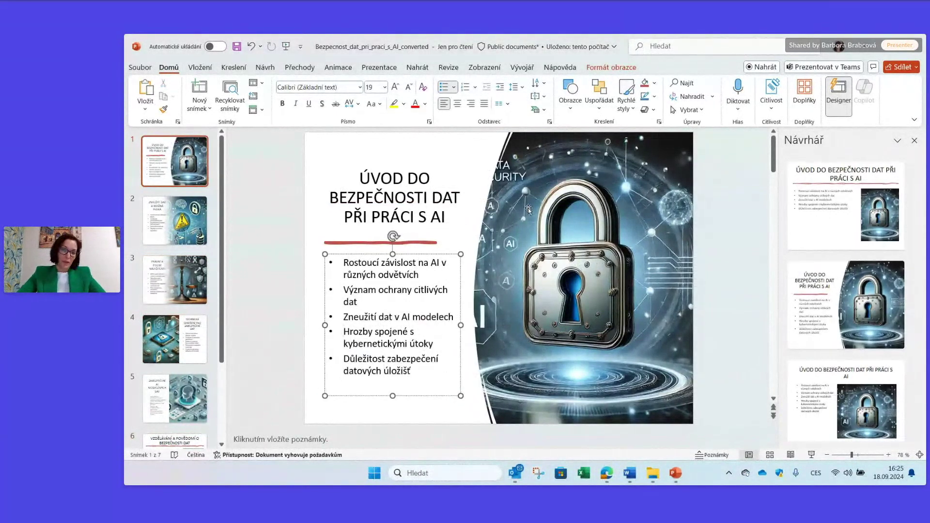
click(446, 254)
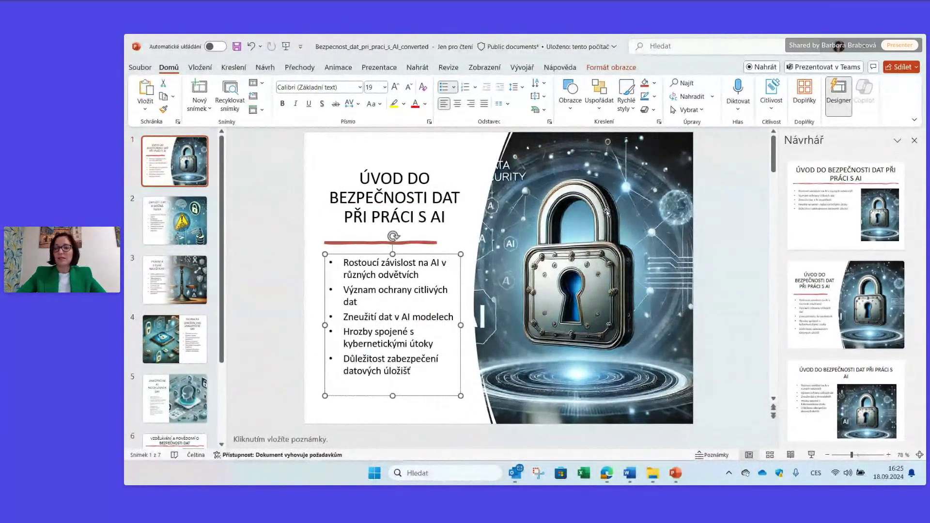
click(841, 219)
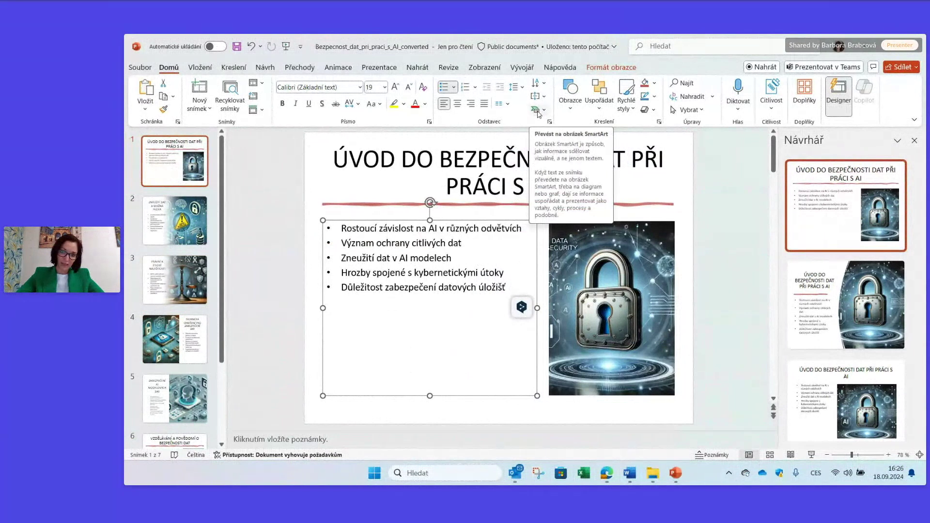
- Convert slide 1's bullets into a four-quadrant Základní matice SmartArt, then go to slide 2
click(544, 113)
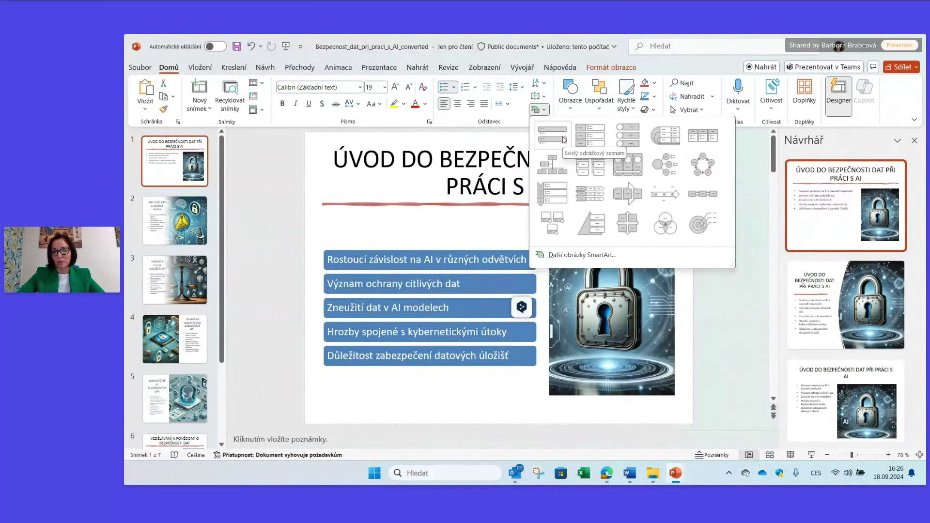
click(629, 224)
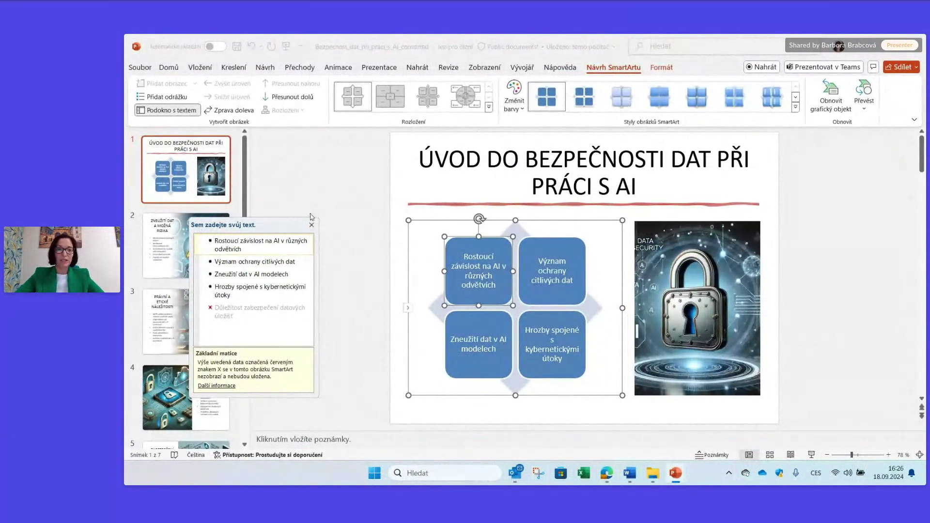
click(188, 244)
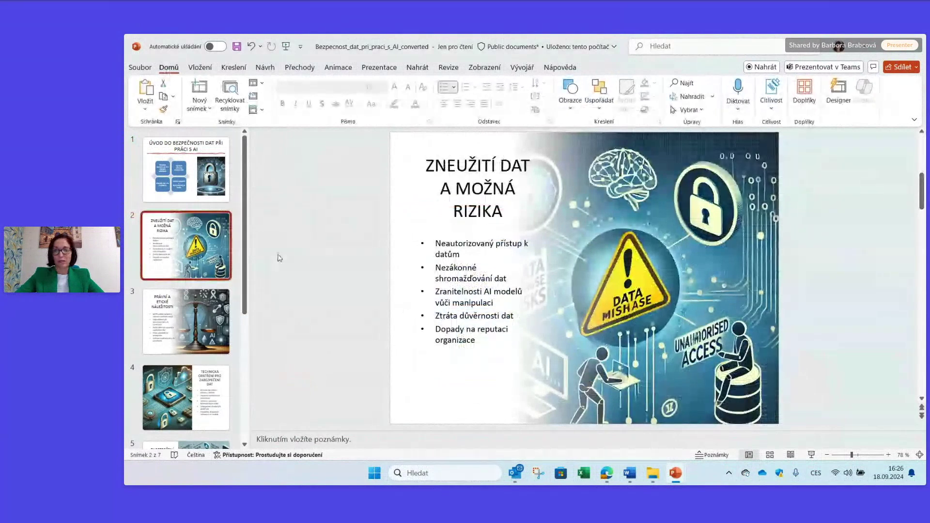
- Convert slide 2's risk bullets into a Základní koloběh SmartArt, then switch to the Konec trápení s PowerPointem deck
click(445, 243)
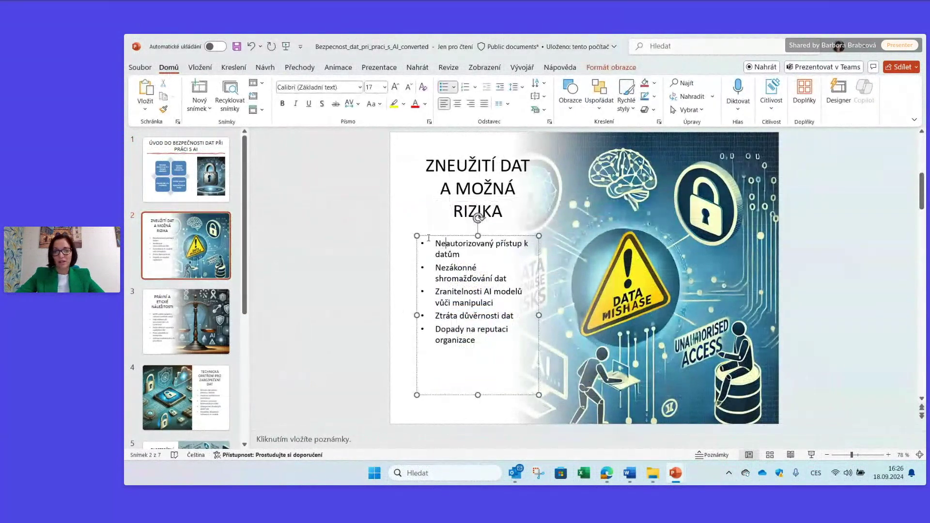
click(428, 236)
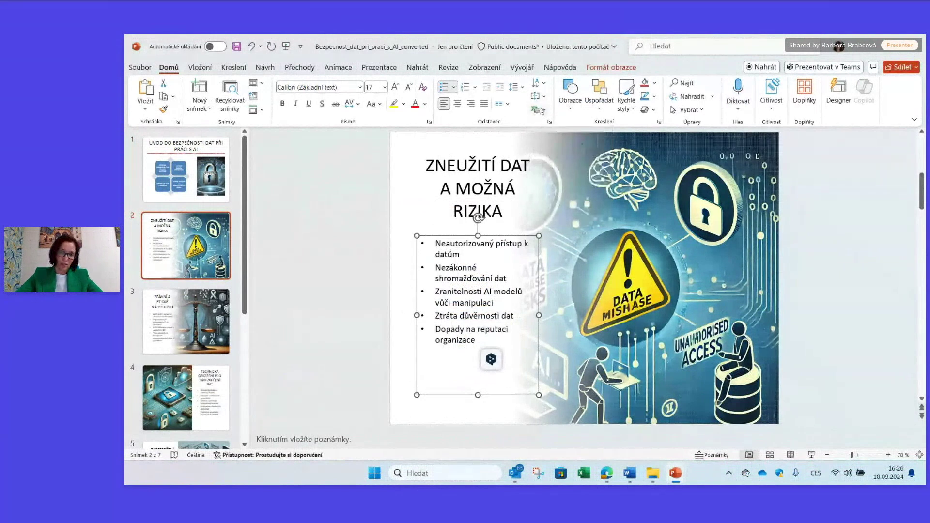
click(545, 112)
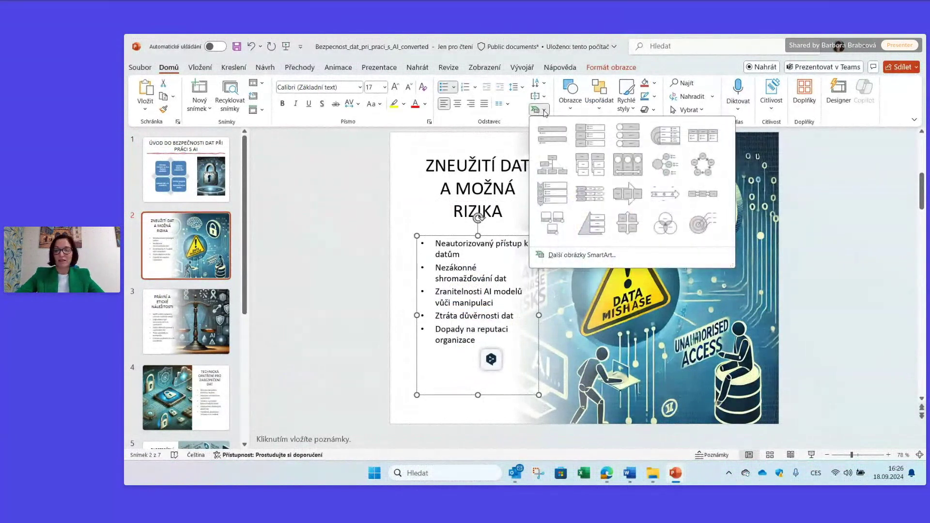
click(711, 166)
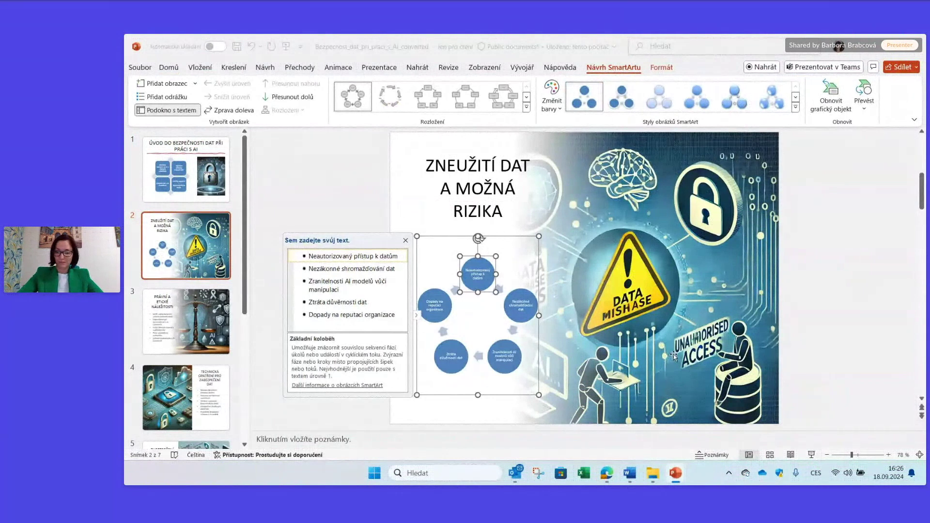
mouse_move(675, 473)
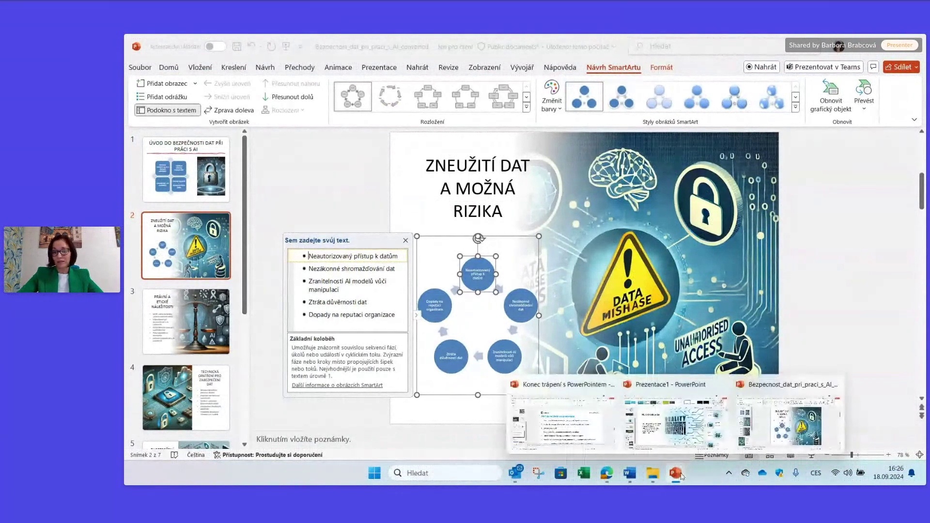
click(573, 429)
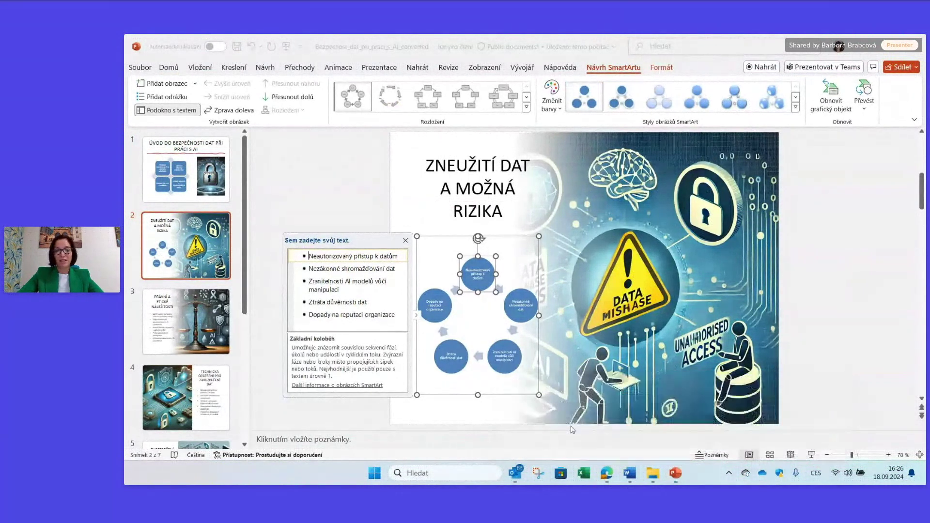
- Start the slide show from the current 'Pár tipů na závěr pro prezentace' slide
click(810, 455)
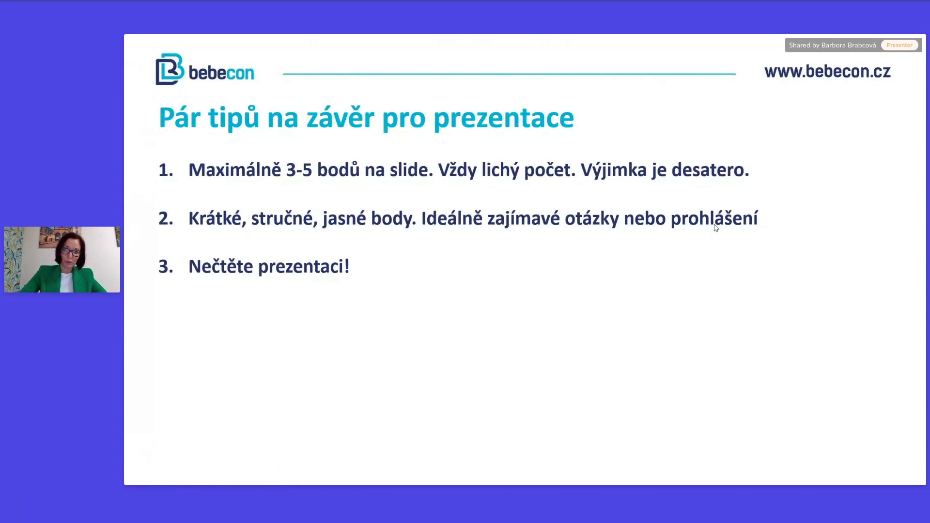
- Reveal presentation tips 4 through 7, from loading points gradually to the audience tip
click(736, 278)
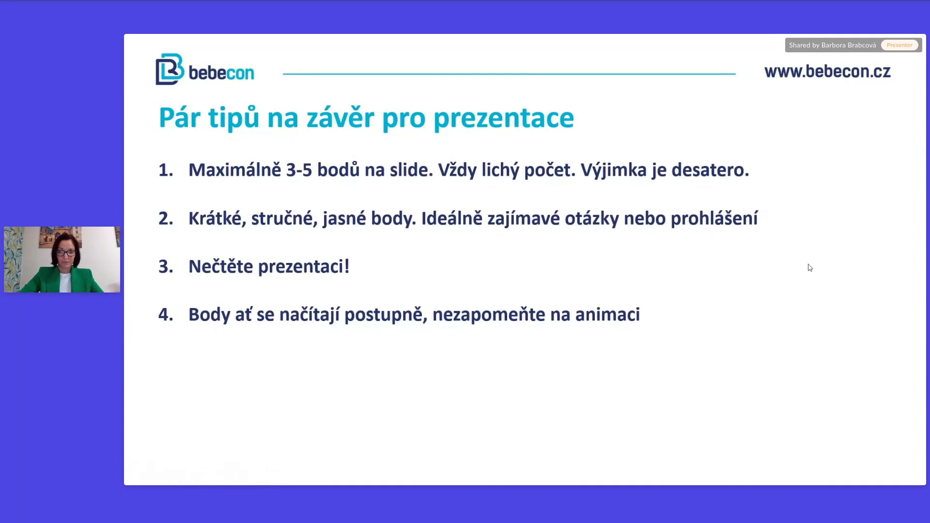
click(810, 293)
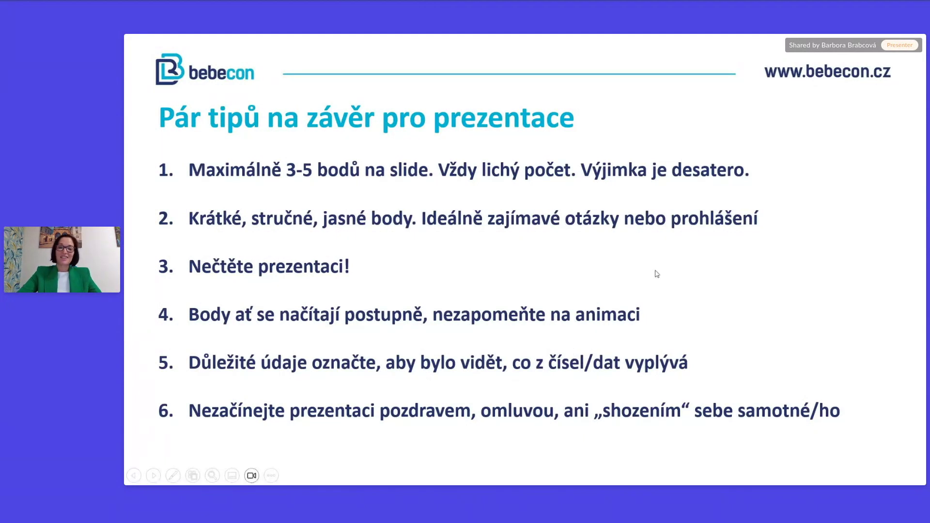
click(695, 300)
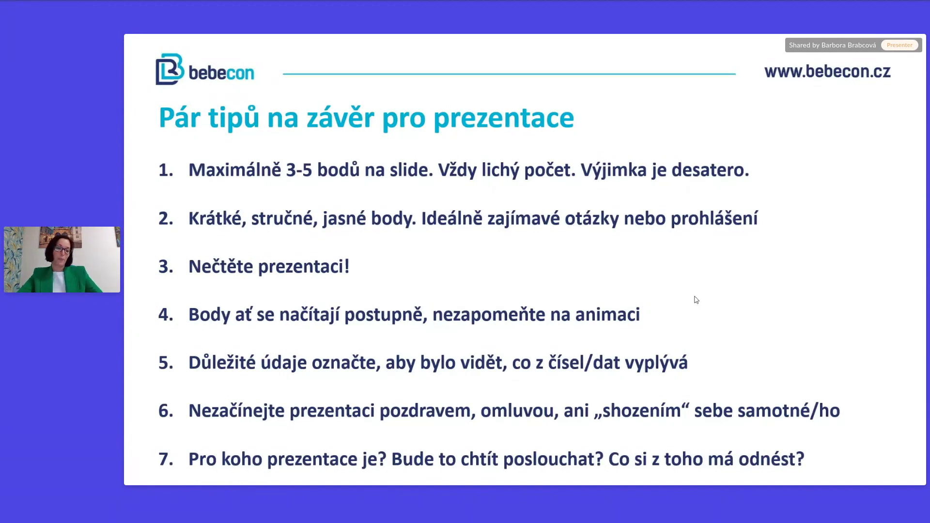
- Advance to 'Kde najdete inspiraci' and reveal the 'Samozřejmě u mě' line, arrow and inspiration link
click(696, 300)
click(531, 243)
click(687, 199)
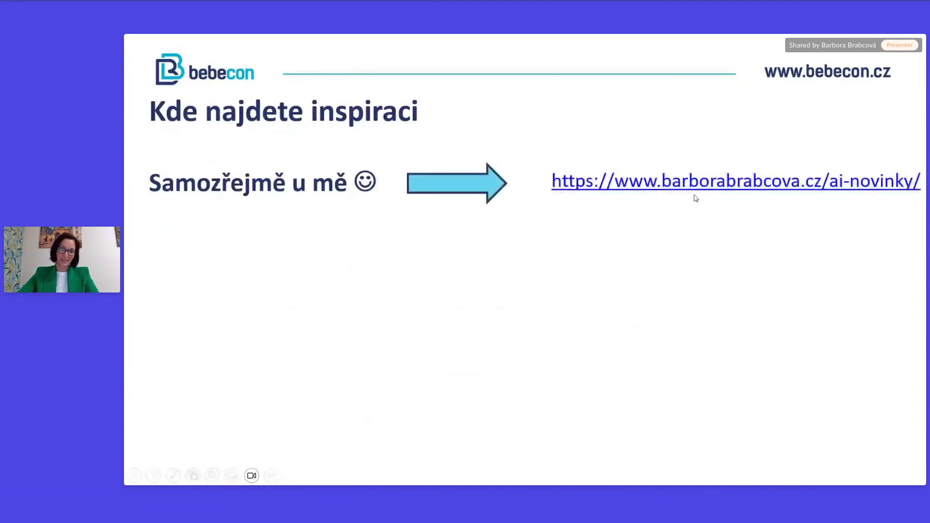
- Show the AI-news website and Česká asociace umělé inteligence YouTube screenshots, then advance to Podklady ZDARMA
click(727, 220)
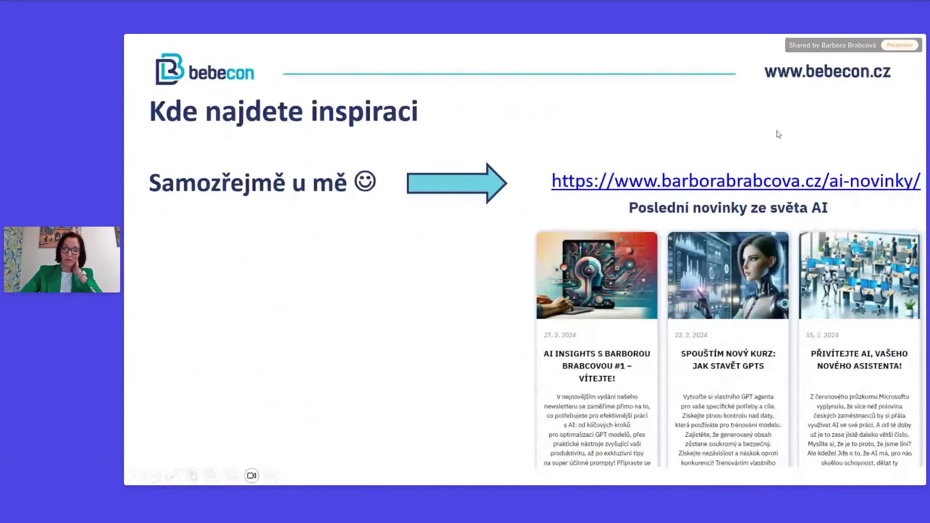
key(Right)
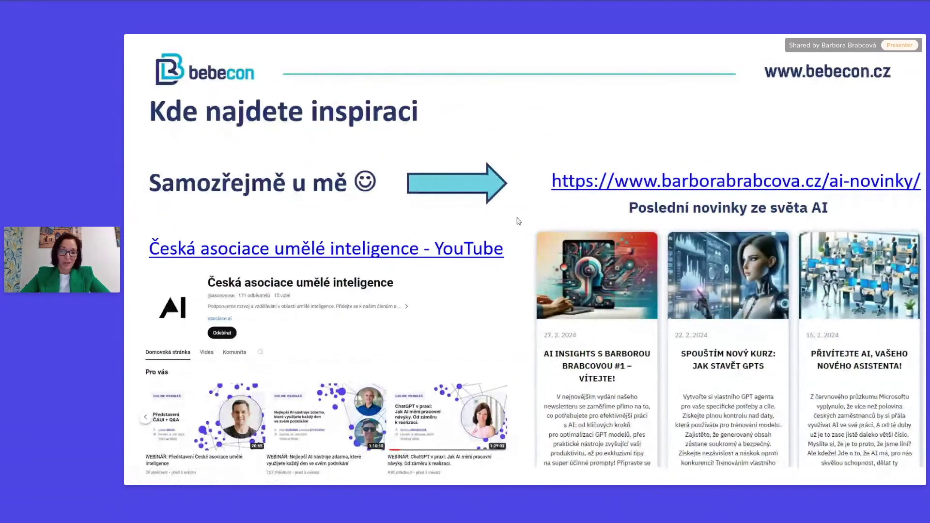
click(588, 225)
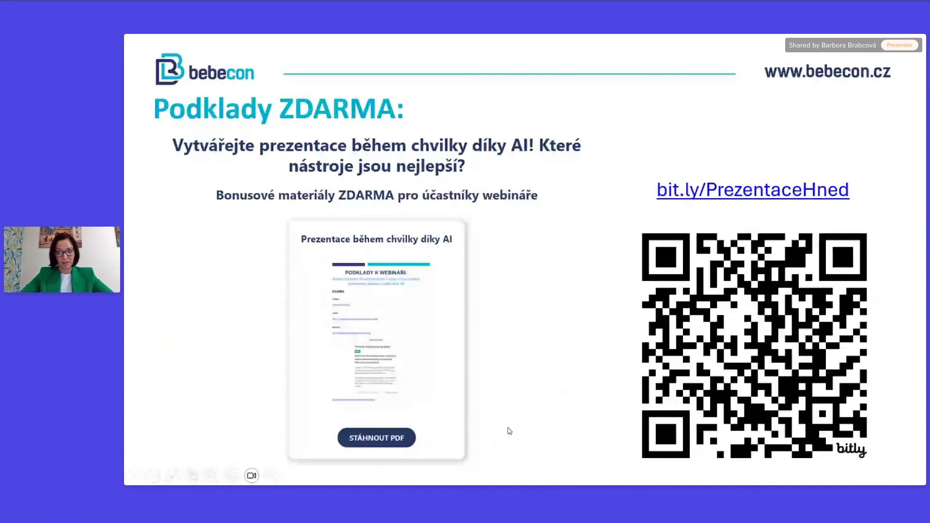
- Advance the slideshow to the final 'DĚKUJI ZA POZORNOST!' thank-you slide
click(567, 414)
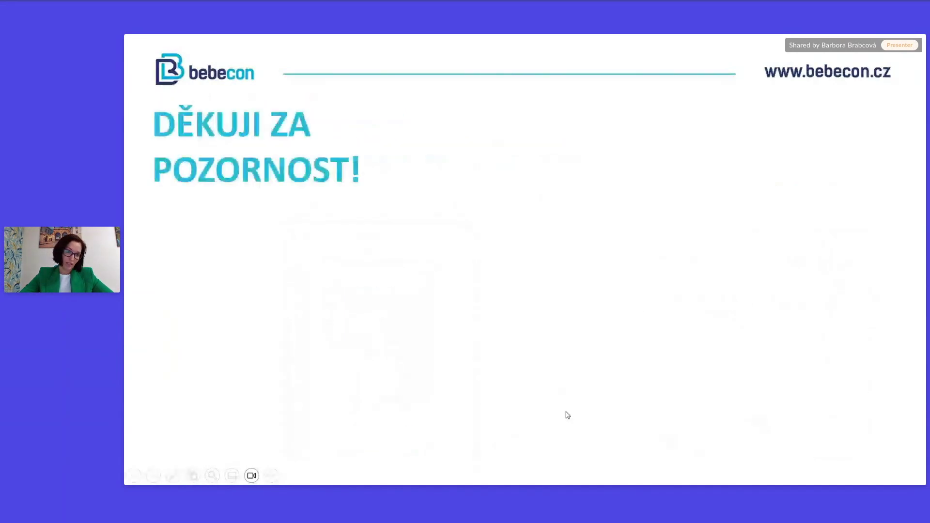
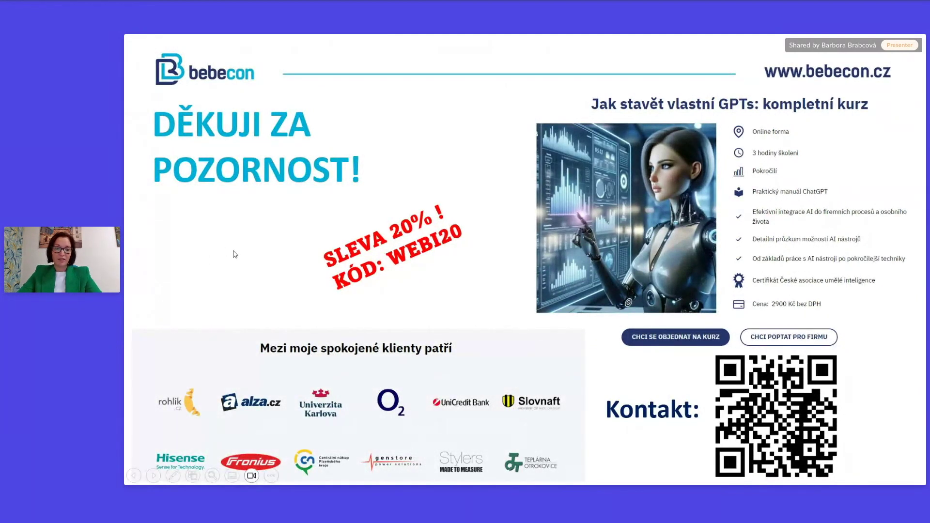
- End the slideshow and show slide 10 'Podklady ZDARMA' in the editor
key(Escape)
click(186, 347)
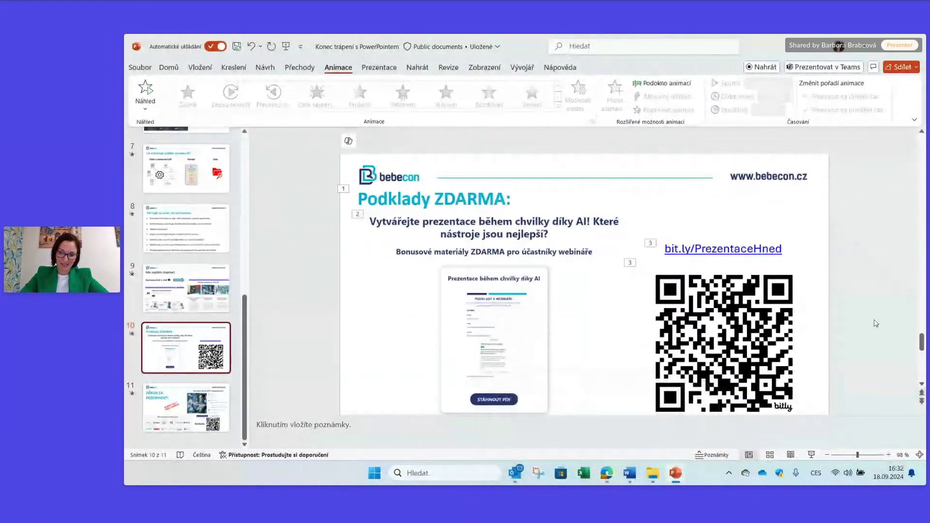
mouse_move(606, 473)
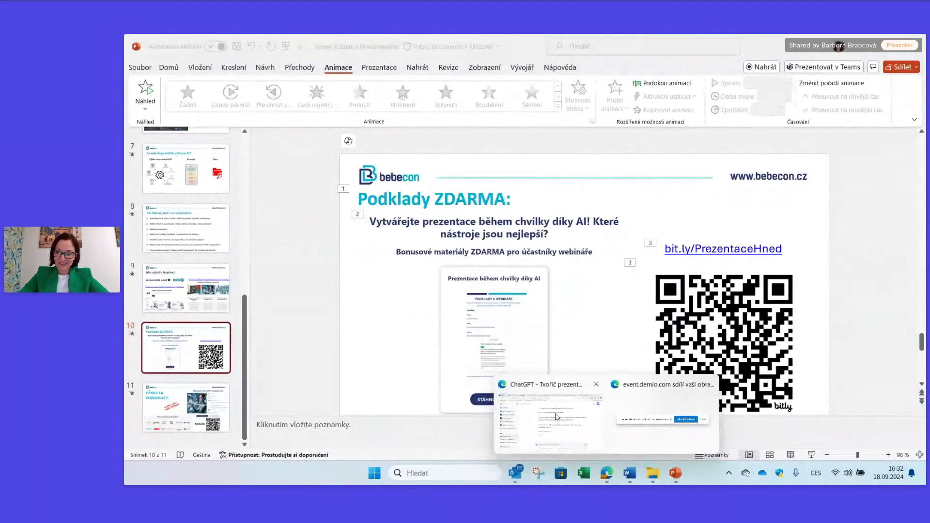
- Bring the event.demio.com webinar window with the attendee chat forward in Edge
click(556, 417)
click(763, 43)
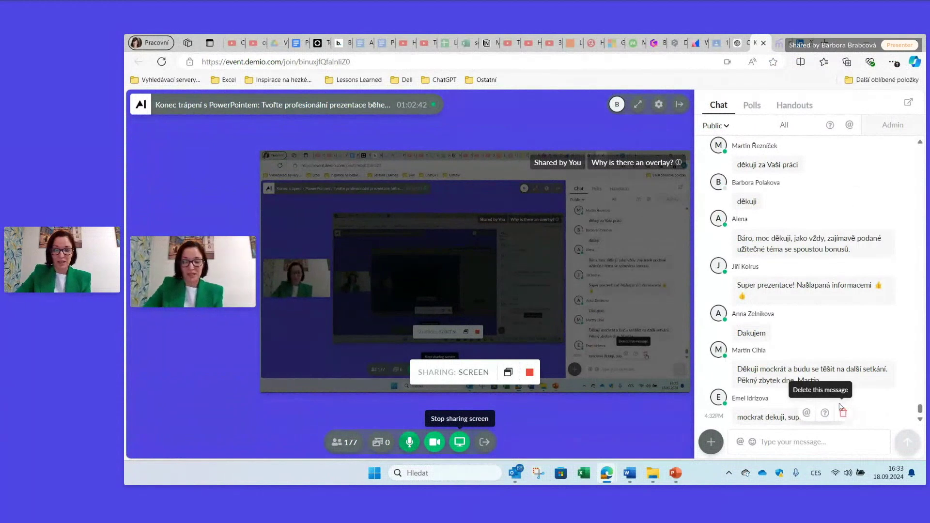
key(ctrl+t)
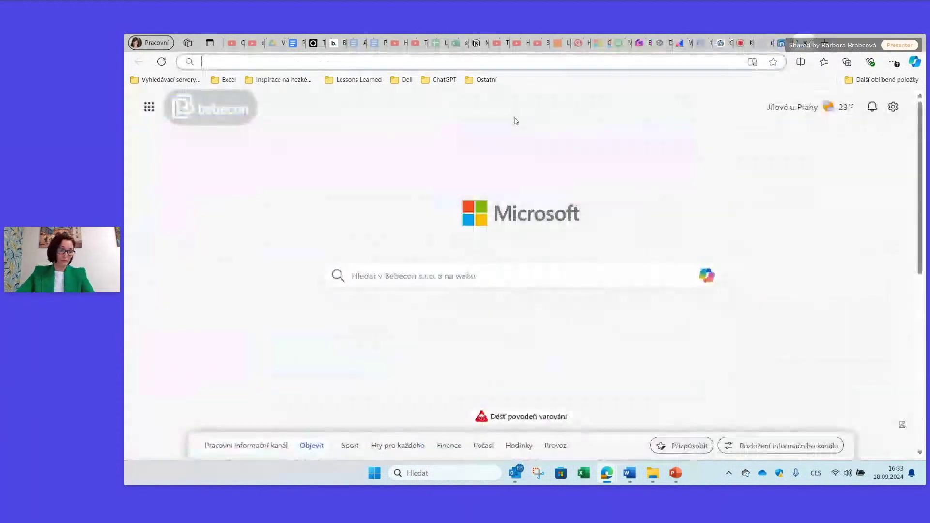
text(www.bar)
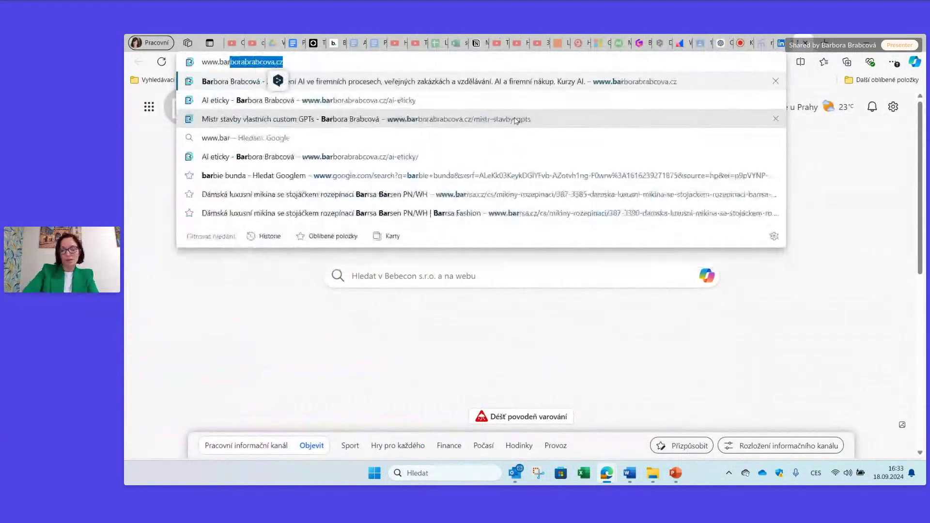
key(Return)
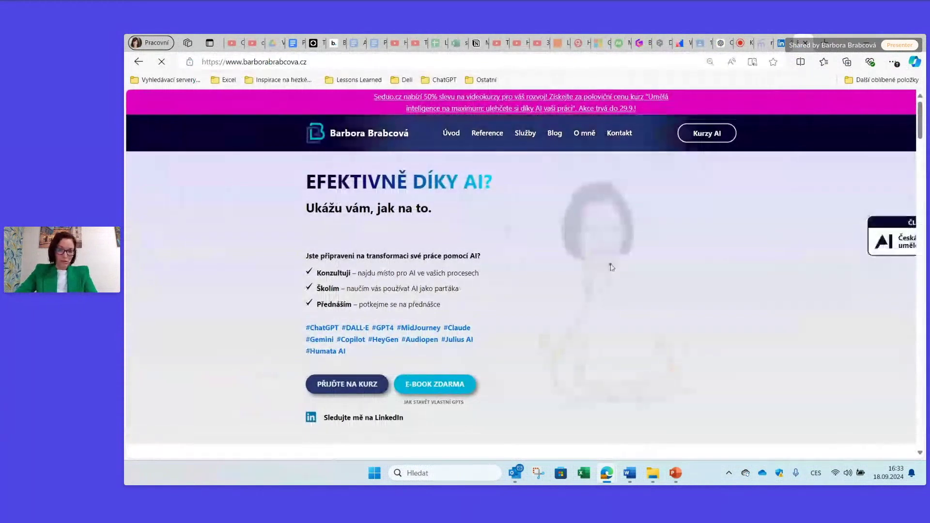
scroll(810, 281, down, 15)
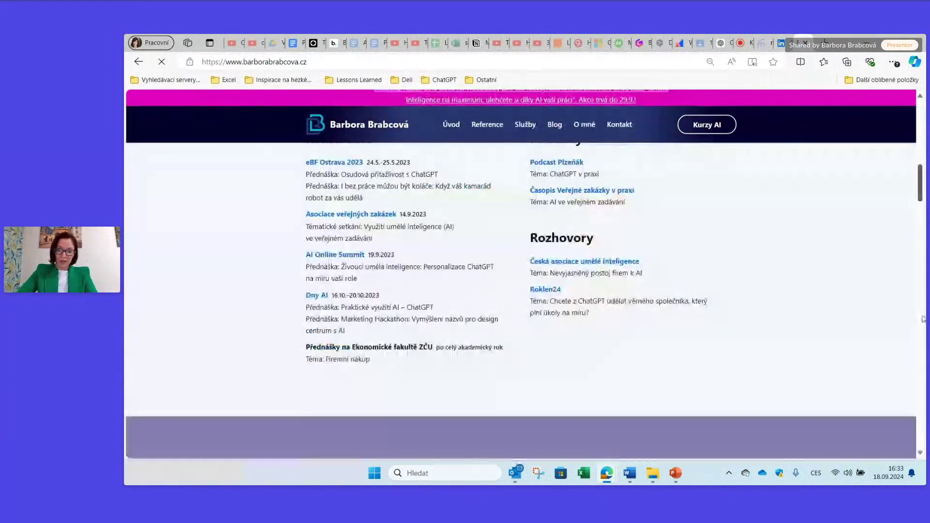
scroll(810, 281, down, 10)
scroll(810, 281, down, 5)
scroll(810, 281, up, 5)
scroll(806, 280, up, 1)
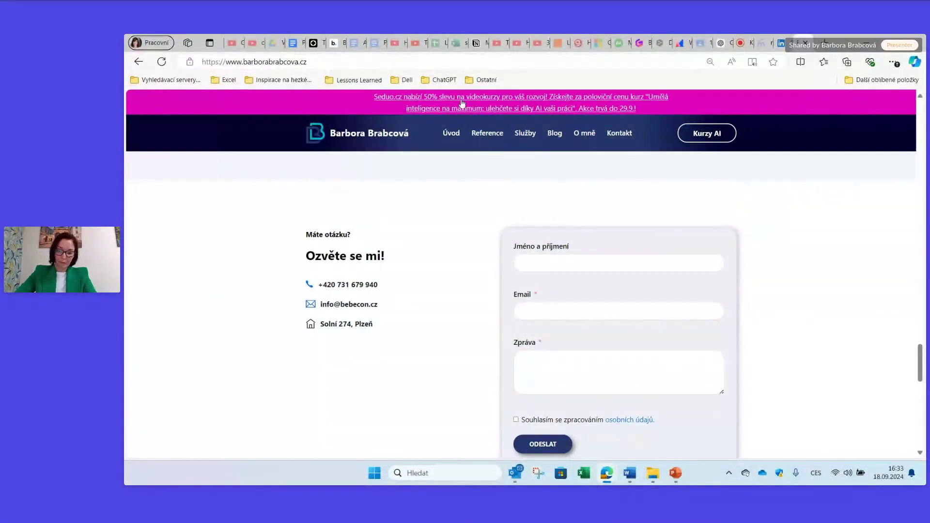
- Follow slide 10's bit.ly/PrezentaceHned link and scroll to the STÁHNOUT PDF card
click(673, 467)
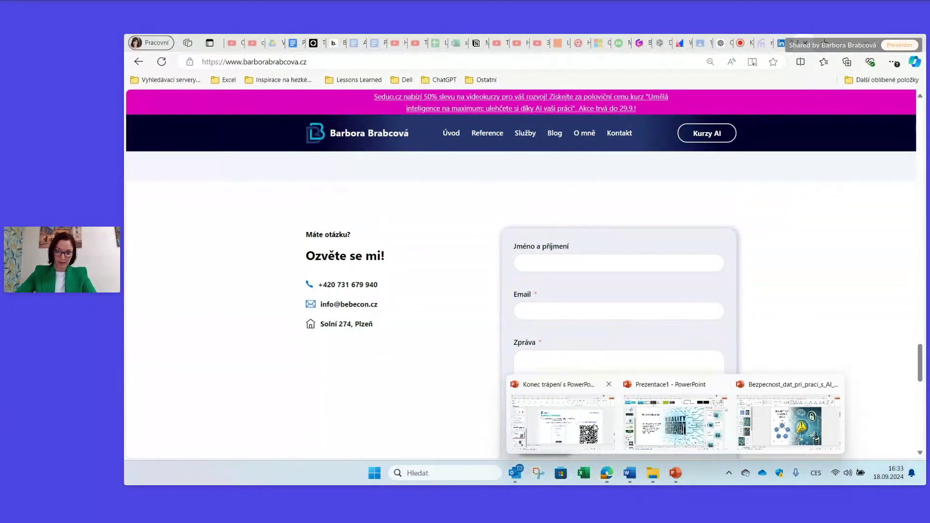
click(595, 426)
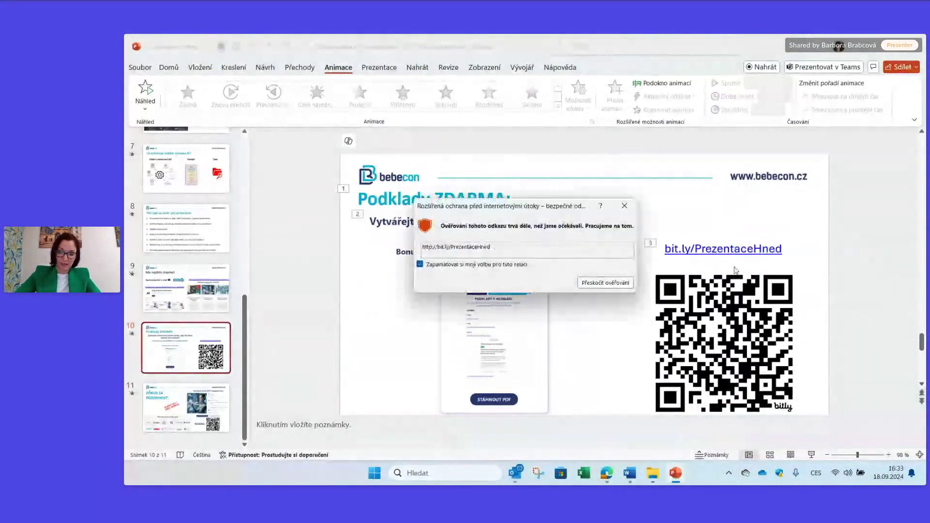
scroll(678, 261, down, 2)
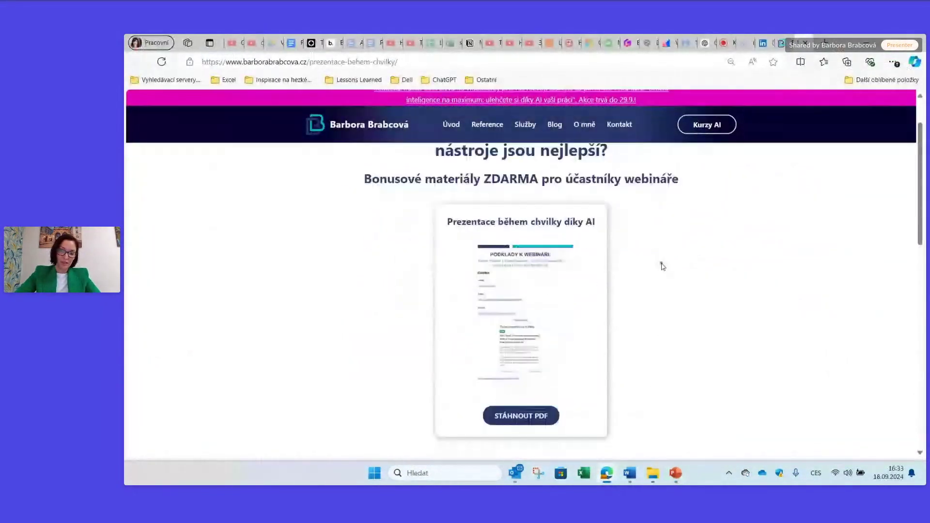
scroll(620, 339, down, 1)
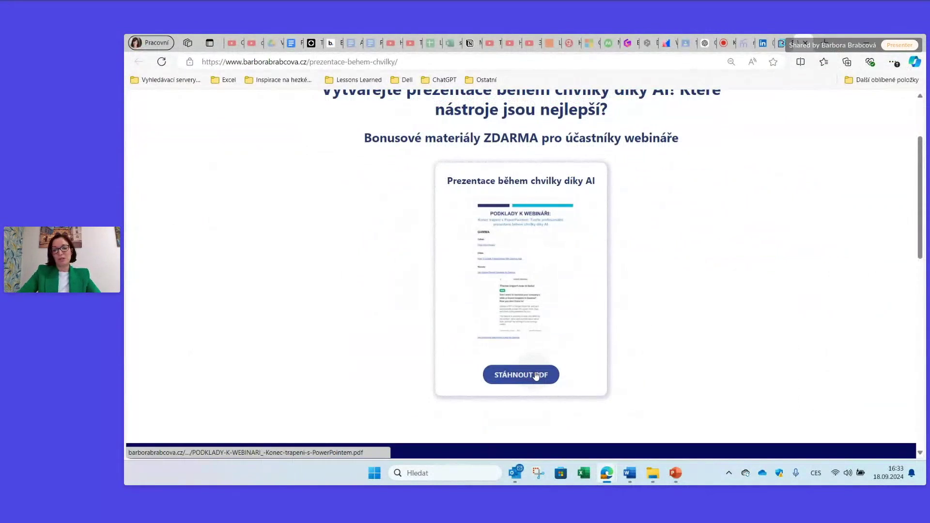
scroll(679, 341, down, 1)
scroll(679, 341, down, 5)
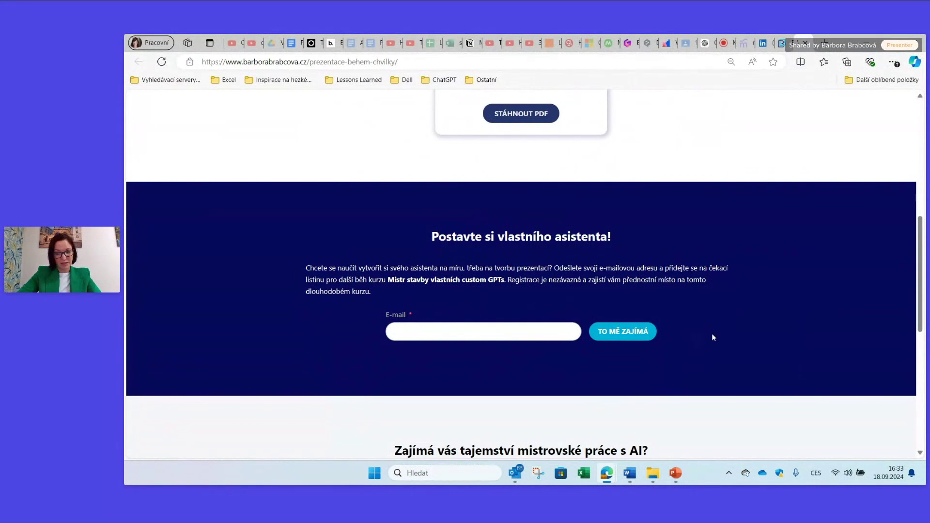
scroll(723, 341, down, 2)
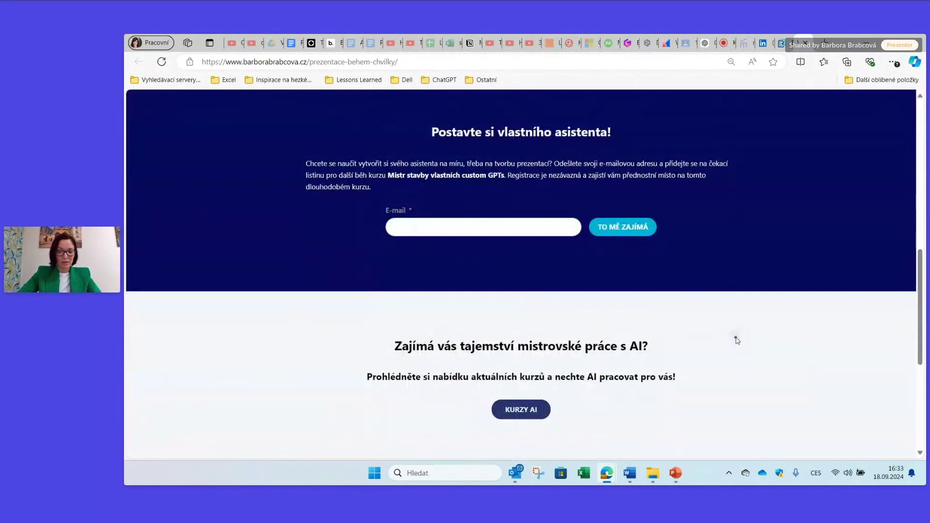
scroll(736, 341, down, 2)
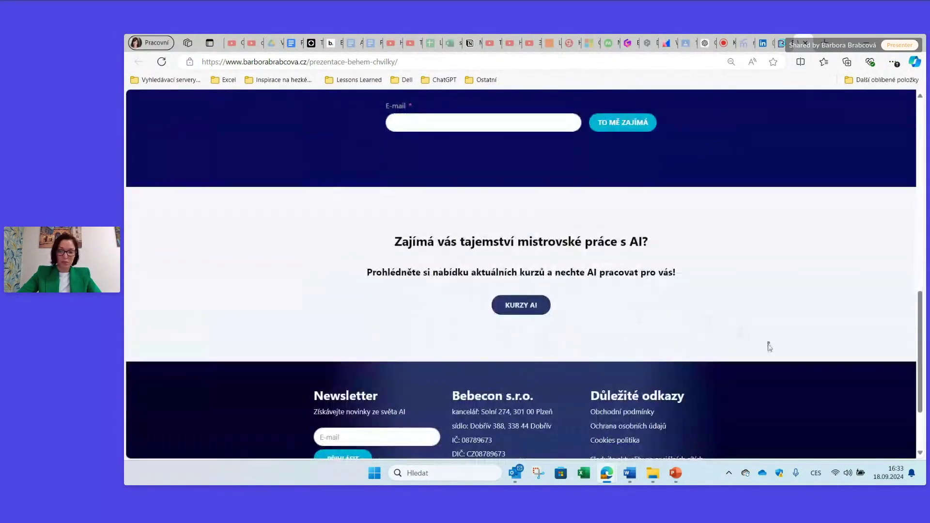
scroll(769, 346, up, 6)
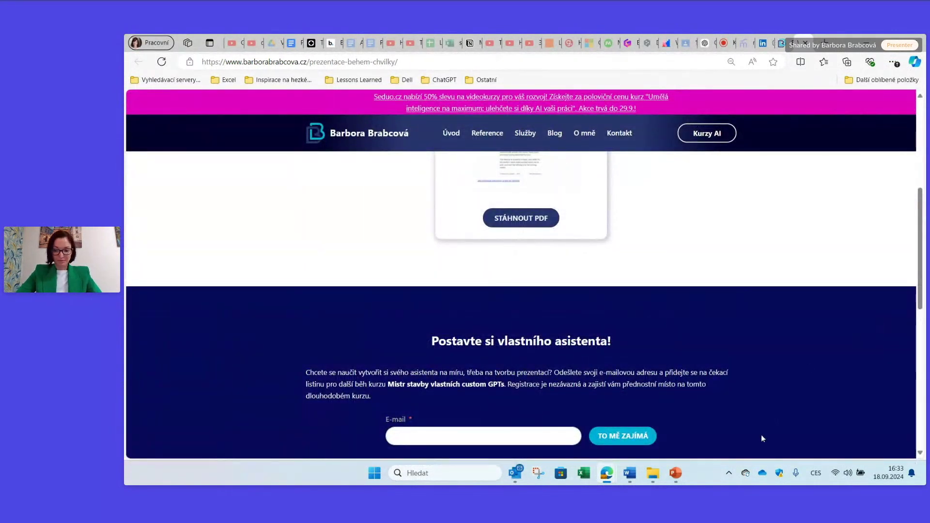
- Bring the webinar presentation forward, then return to the browser's download page
click(675, 472)
click(592, 419)
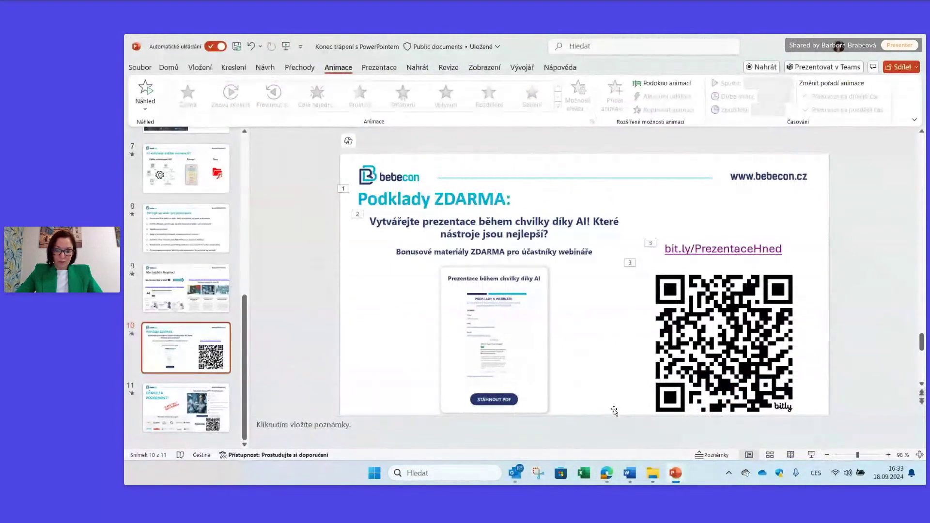
click(664, 424)
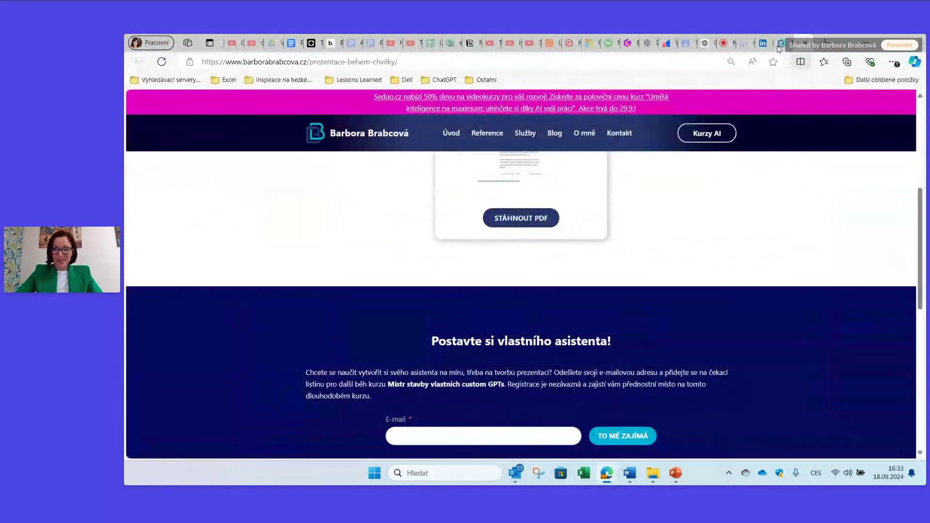
- Switch to the event.demio.com tab to see attendees asking for the QR code
click(721, 42)
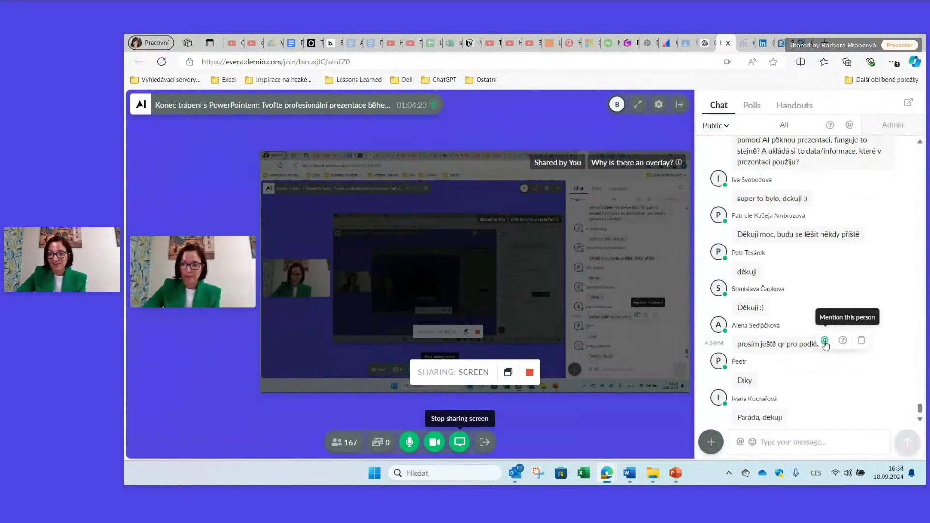
mouse_move(675, 473)
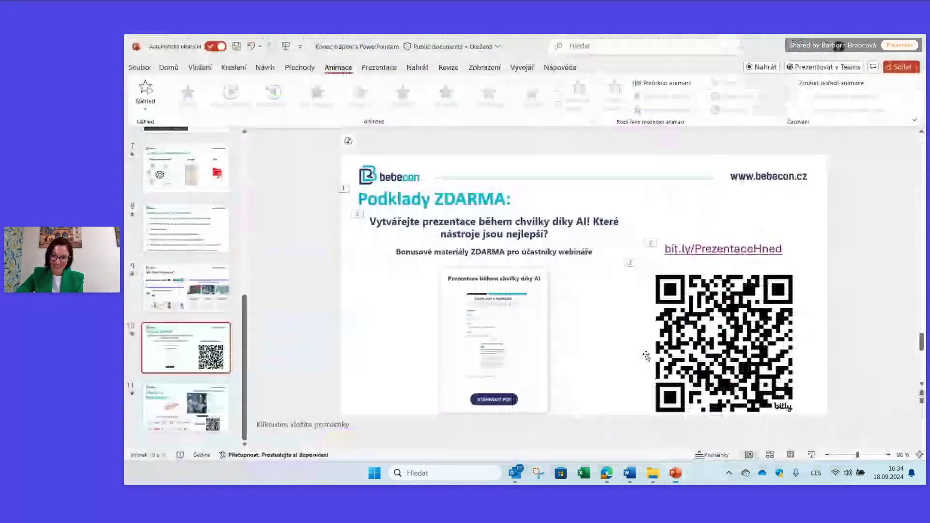
- Present slide 10 'Podklady ZDARMA' full screen from the current slide
click(564, 429)
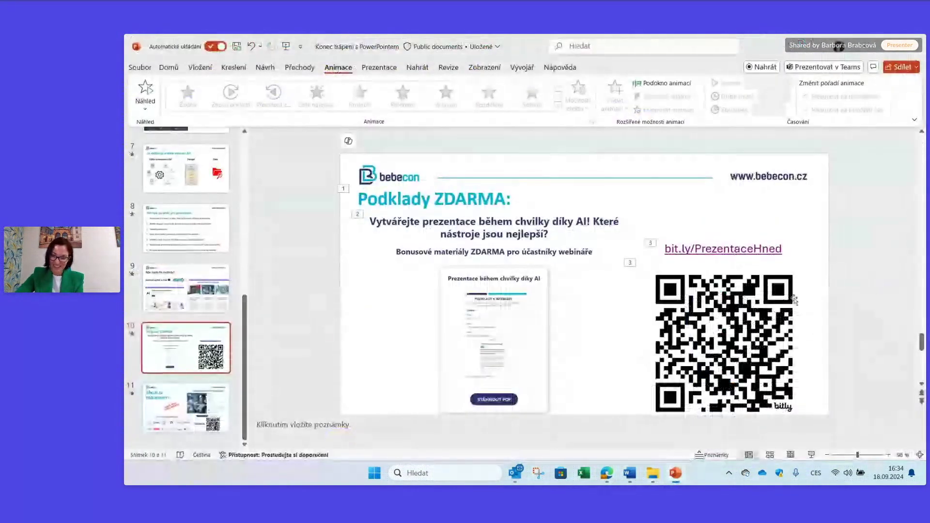
click(812, 456)
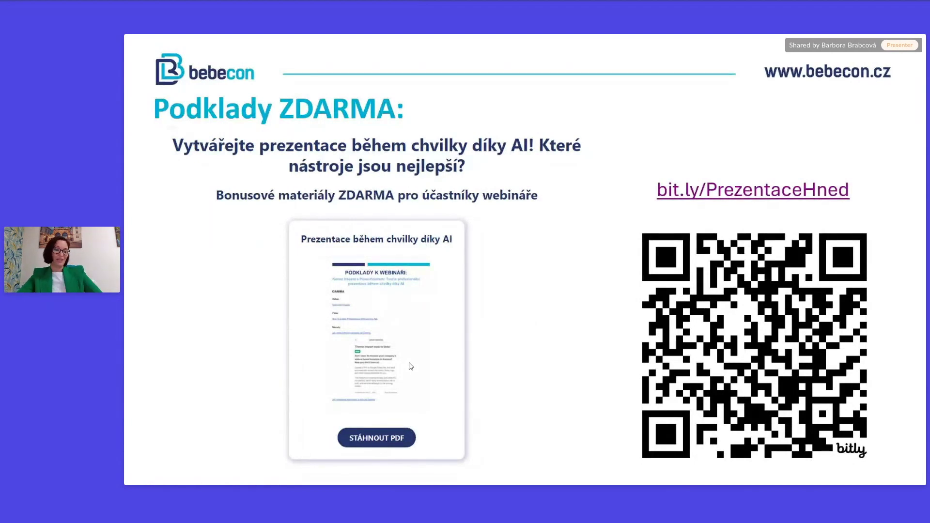
- Exit the slideshow and switch back to the Demio webinar window
key(Escape)
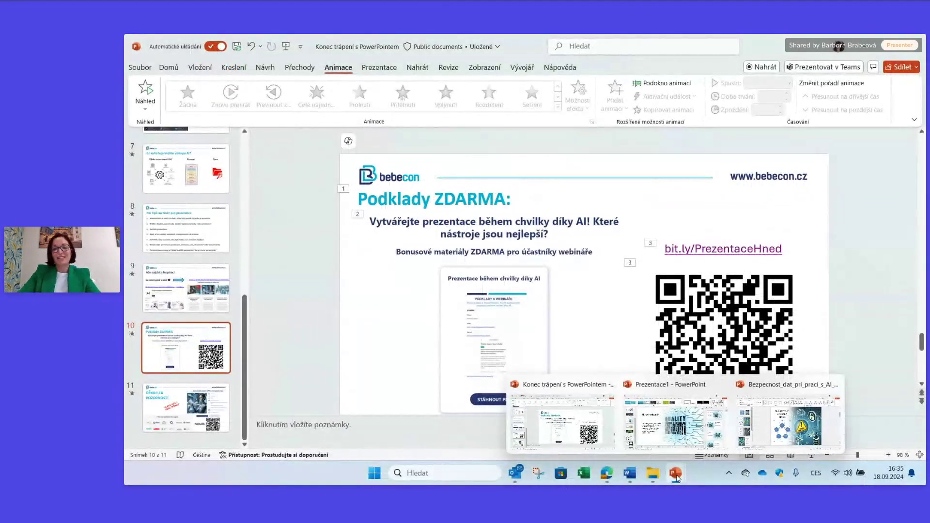
mouse_move(607, 473)
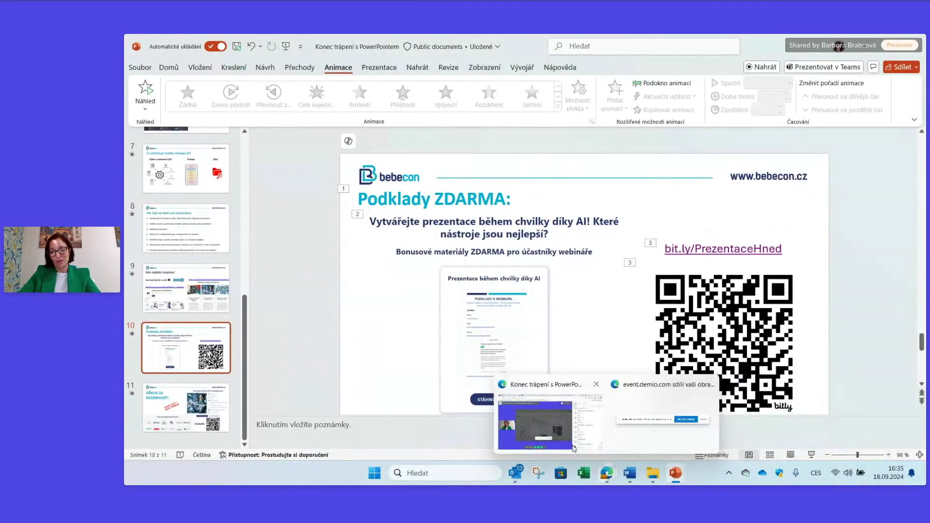
click(556, 438)
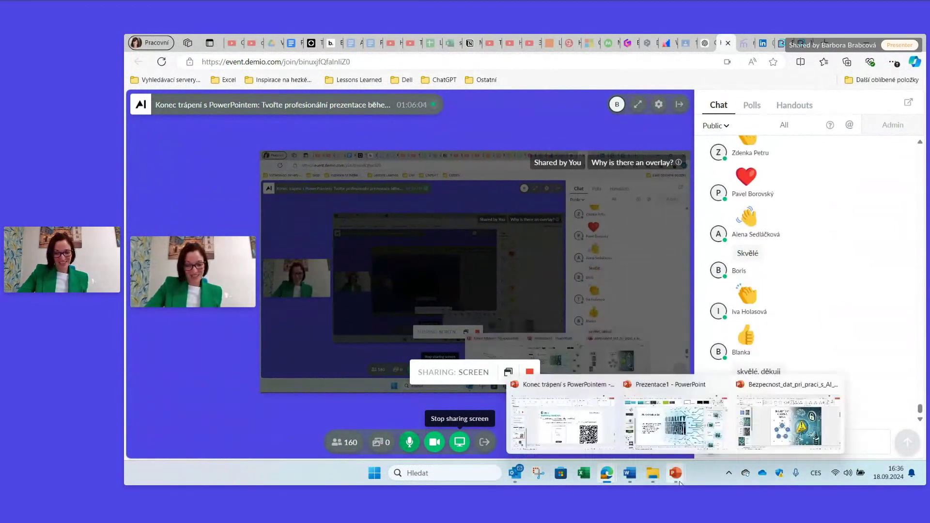
mouse_move(675, 473)
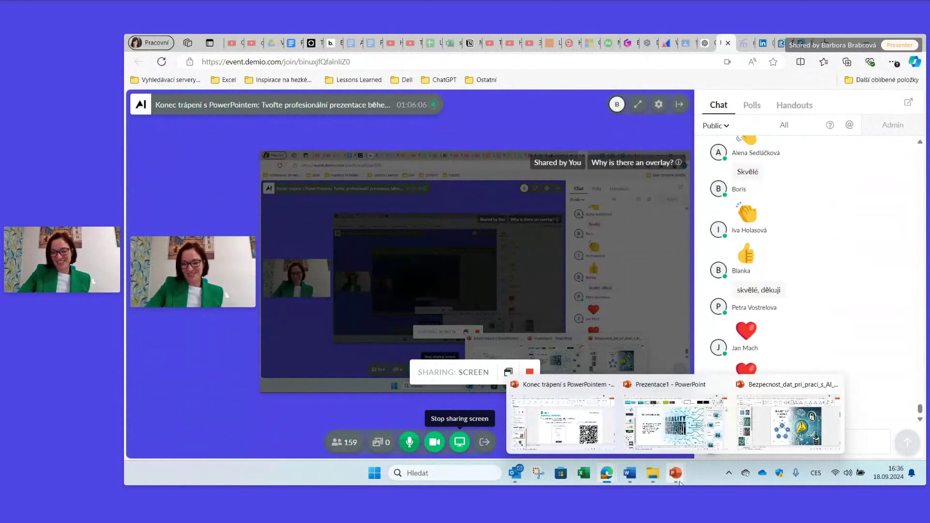
- Glance back at the presentation, return to Demio, and stop sharing the screen with attendees
click(562, 421)
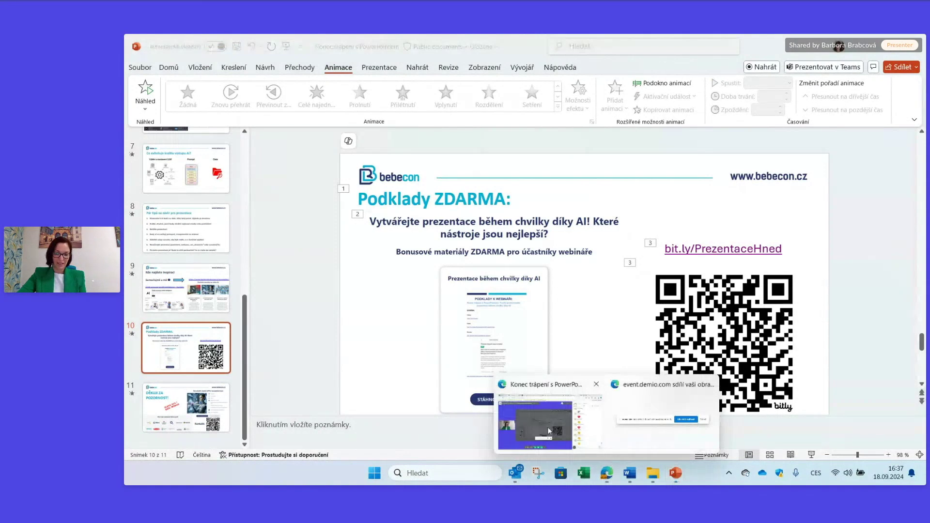
click(547, 426)
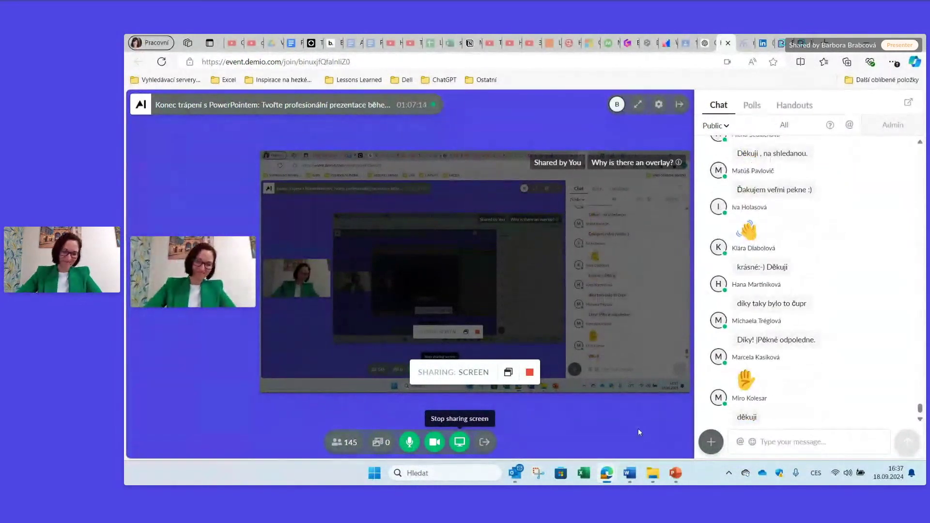
click(528, 373)
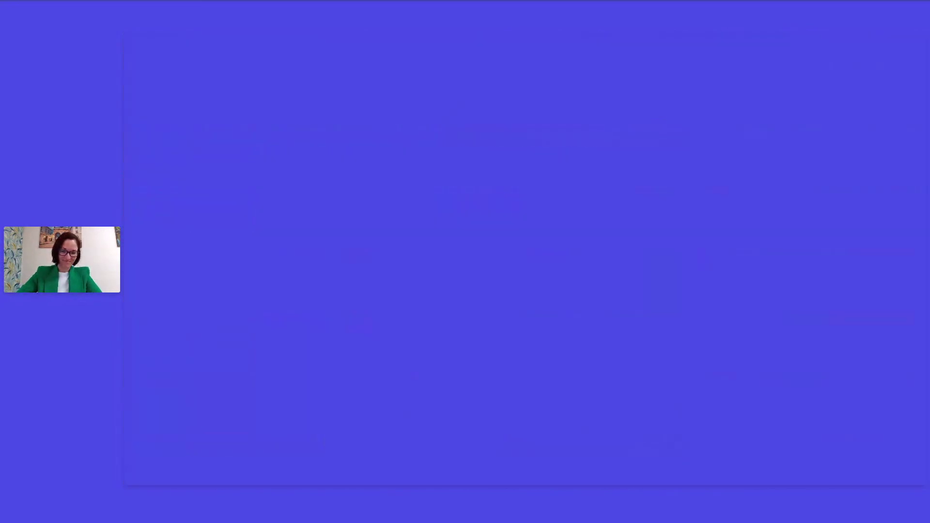